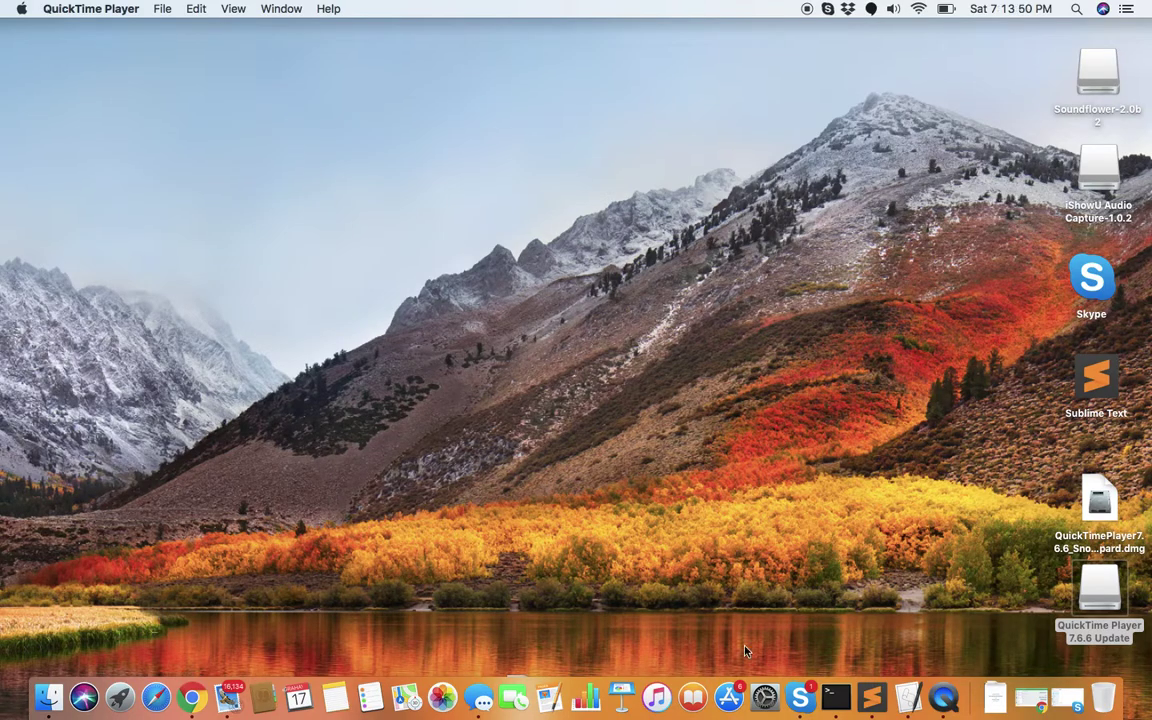
# Launch Skype from the Dock to bring up its recent chats.
pyautogui.click(800, 697)
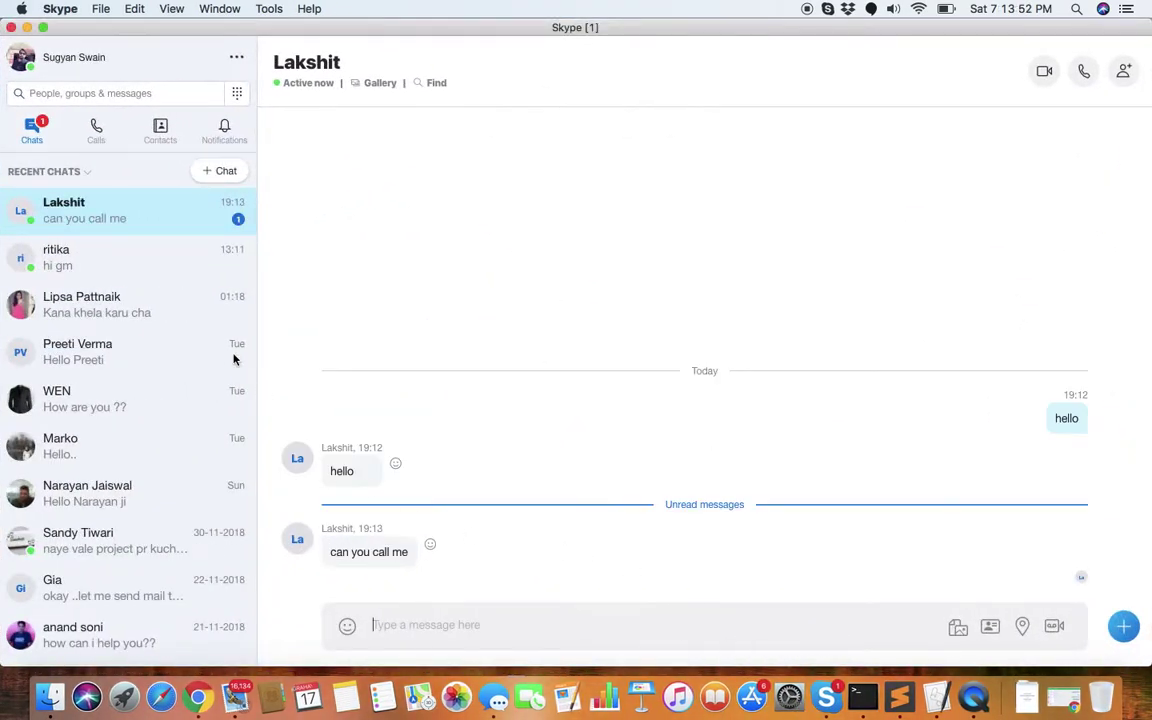
# Send 'call me here' in the open chat and start a voice call with that contact.
pyautogui.click(433, 624)
pyautogui.write('ca')
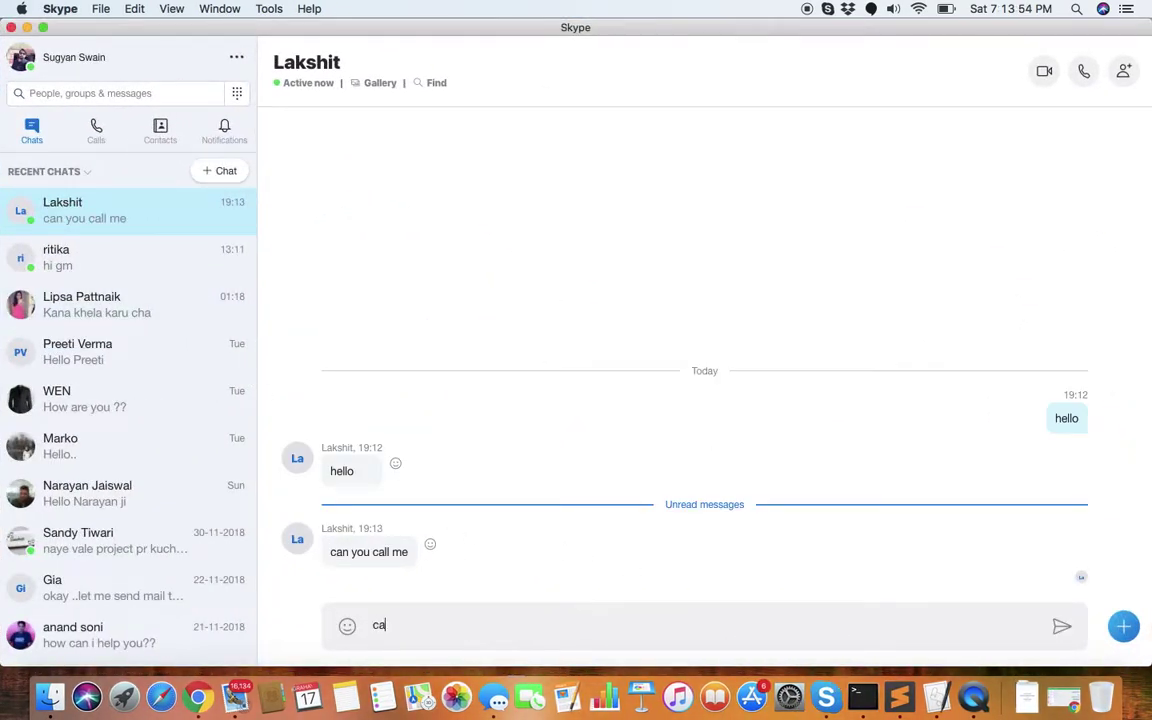
pyautogui.write('ll me here')
pyautogui.press('Return')
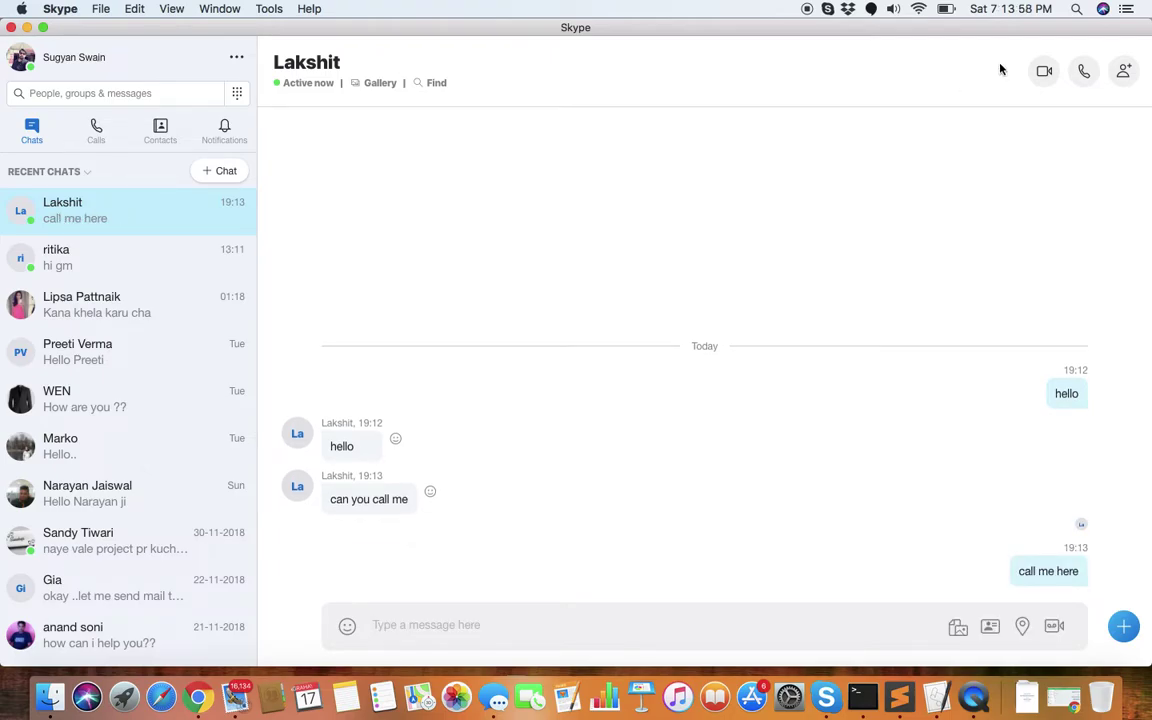
pyautogui.click(1084, 71)
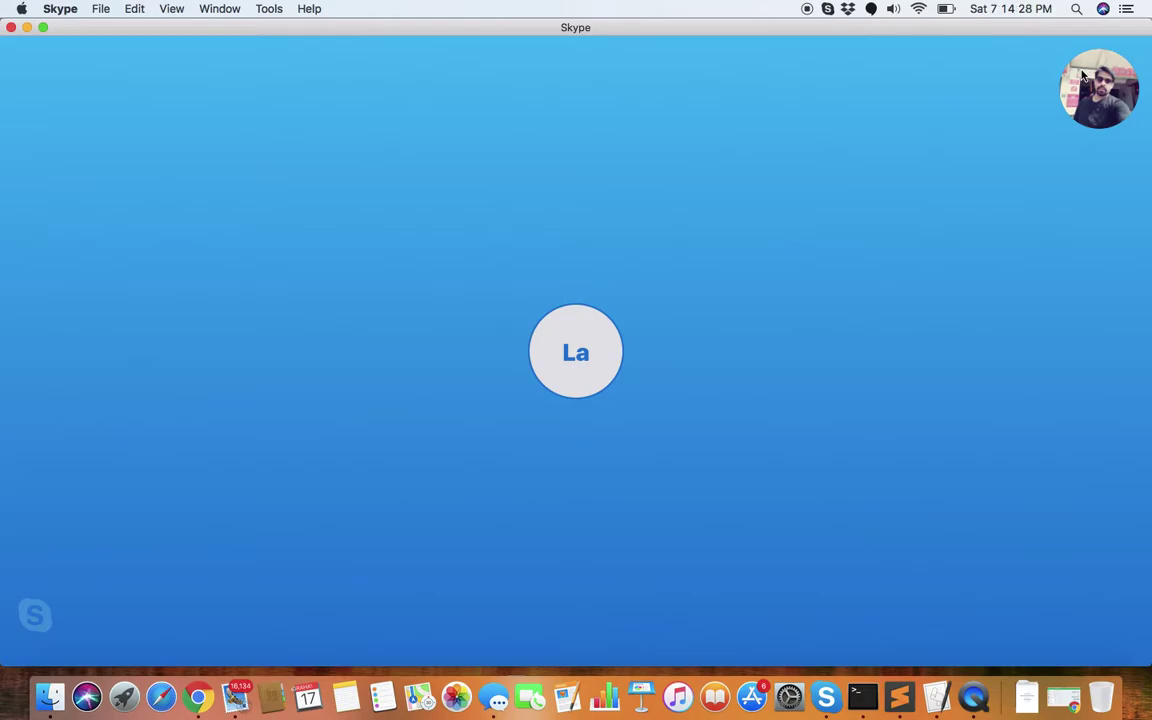
pyautogui.moveTo(828, 180)
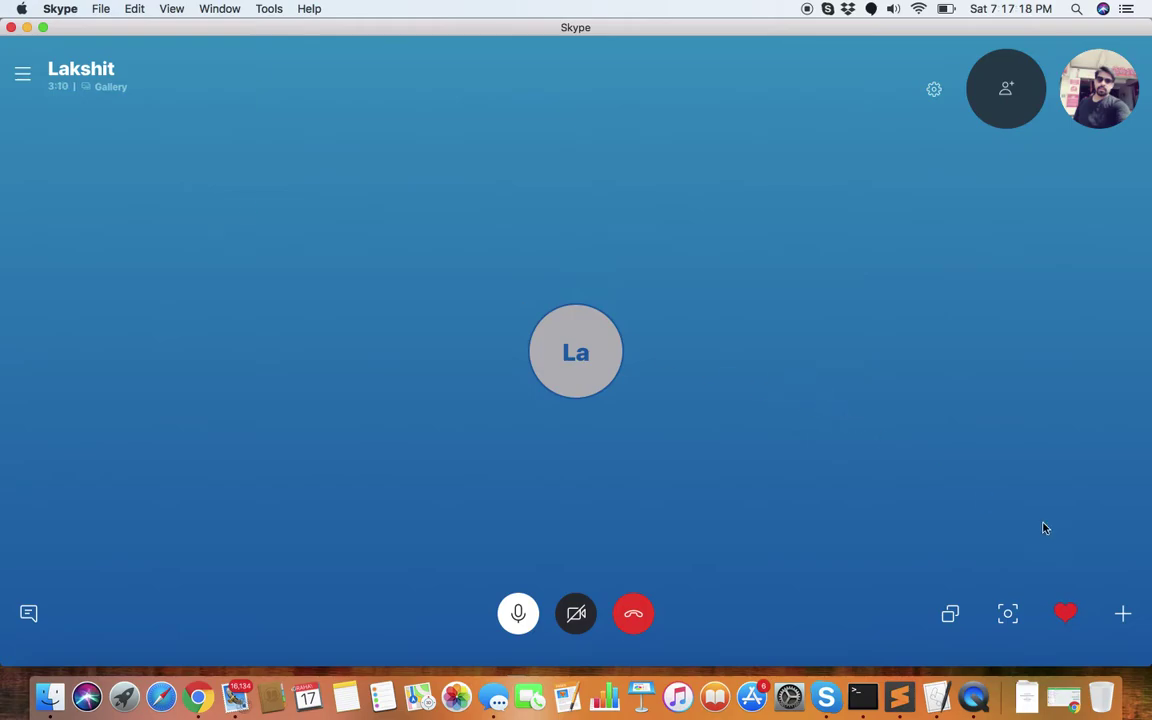
# Start recording the voice call from the + menu, then stop the recording.
pyautogui.click(1122, 613)
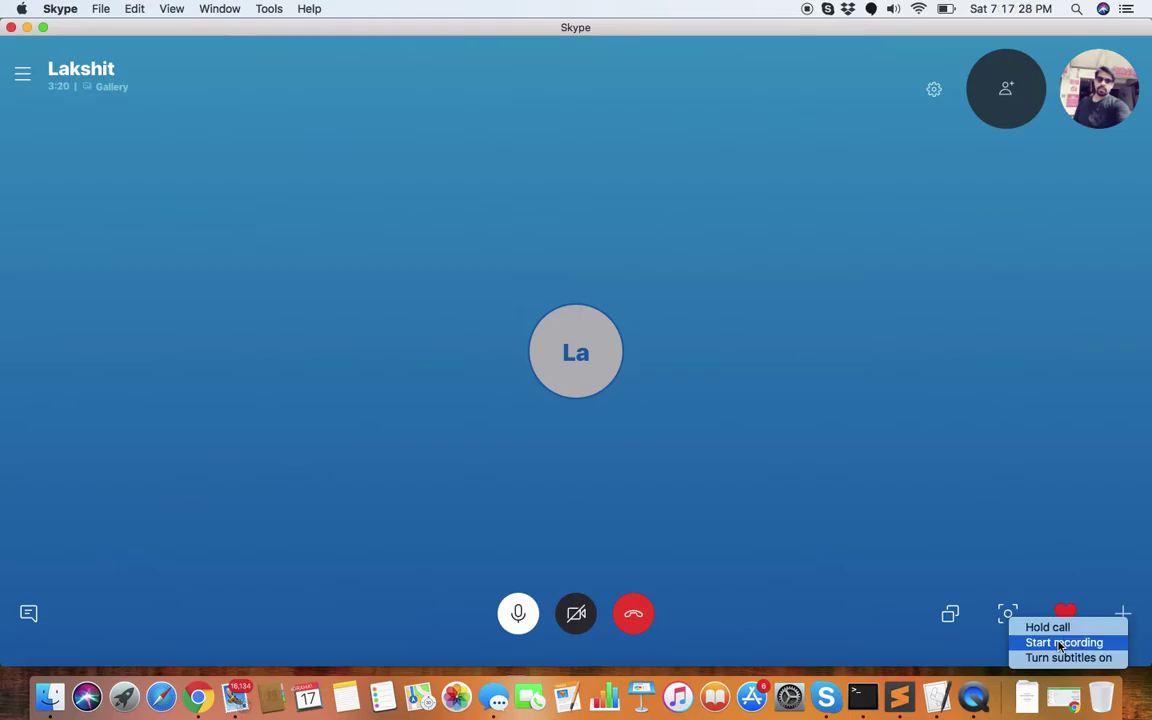
pyautogui.click(1059, 643)
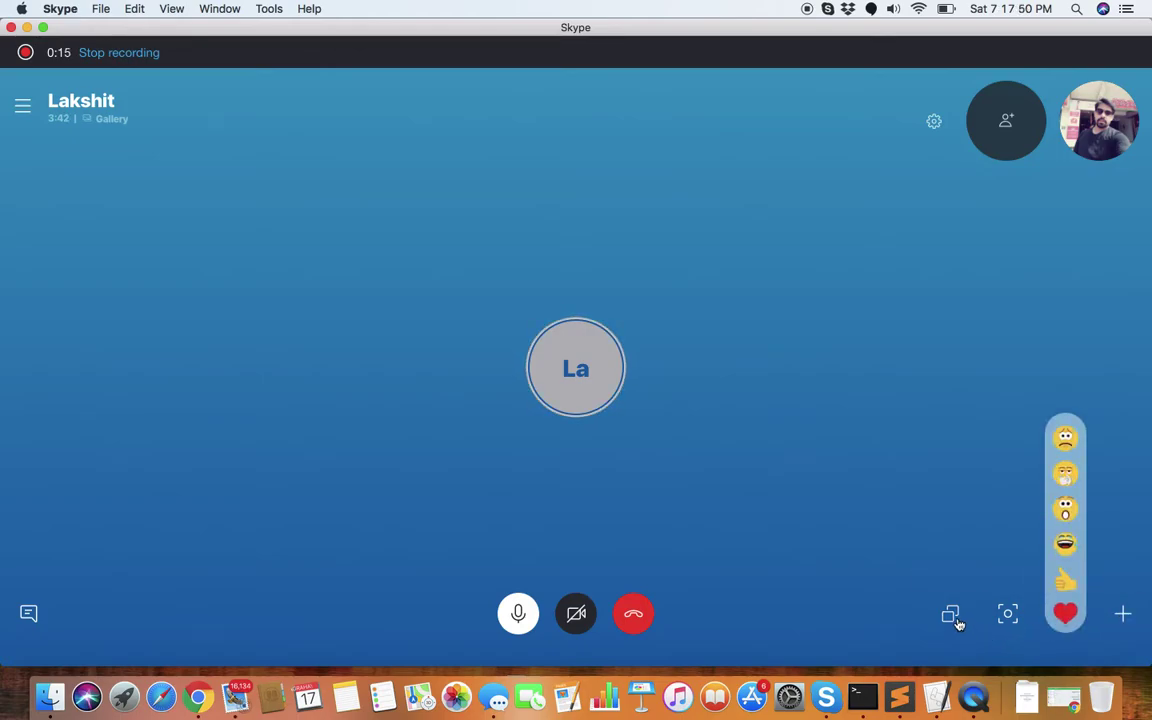
pyautogui.click(1122, 613)
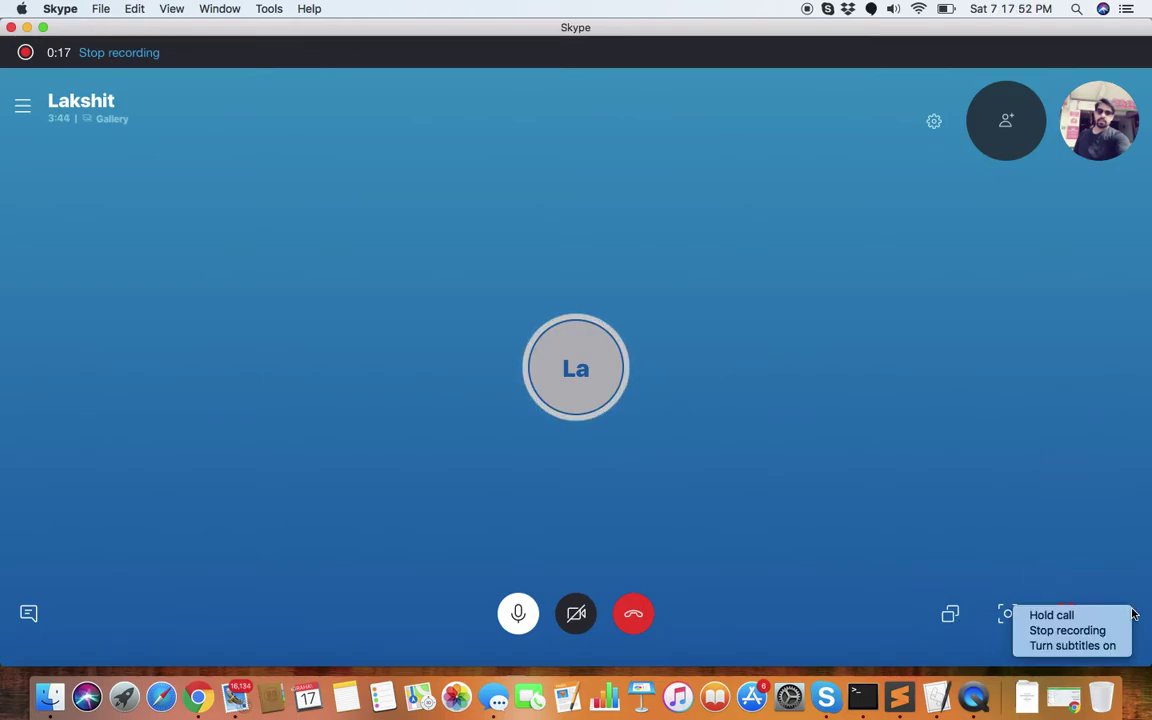
pyautogui.click(1070, 634)
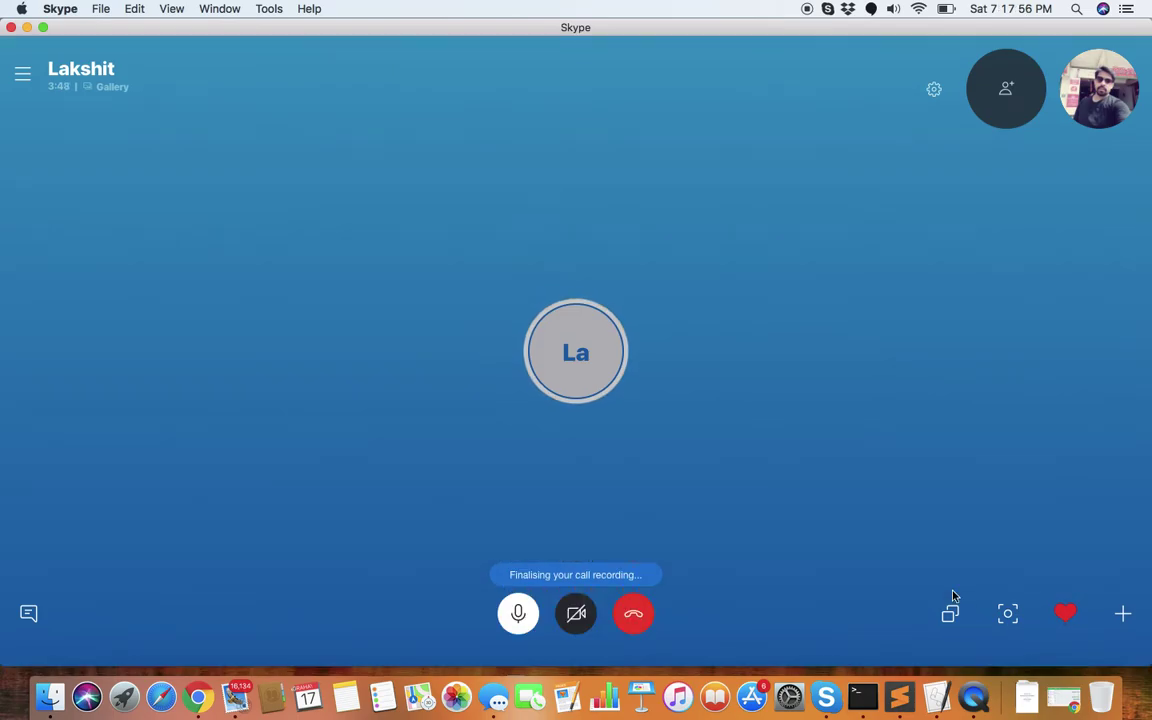
# Share the Color LCD screen in the call, dismiss the news notification, and minimize the call window.
pyautogui.click(952, 614)
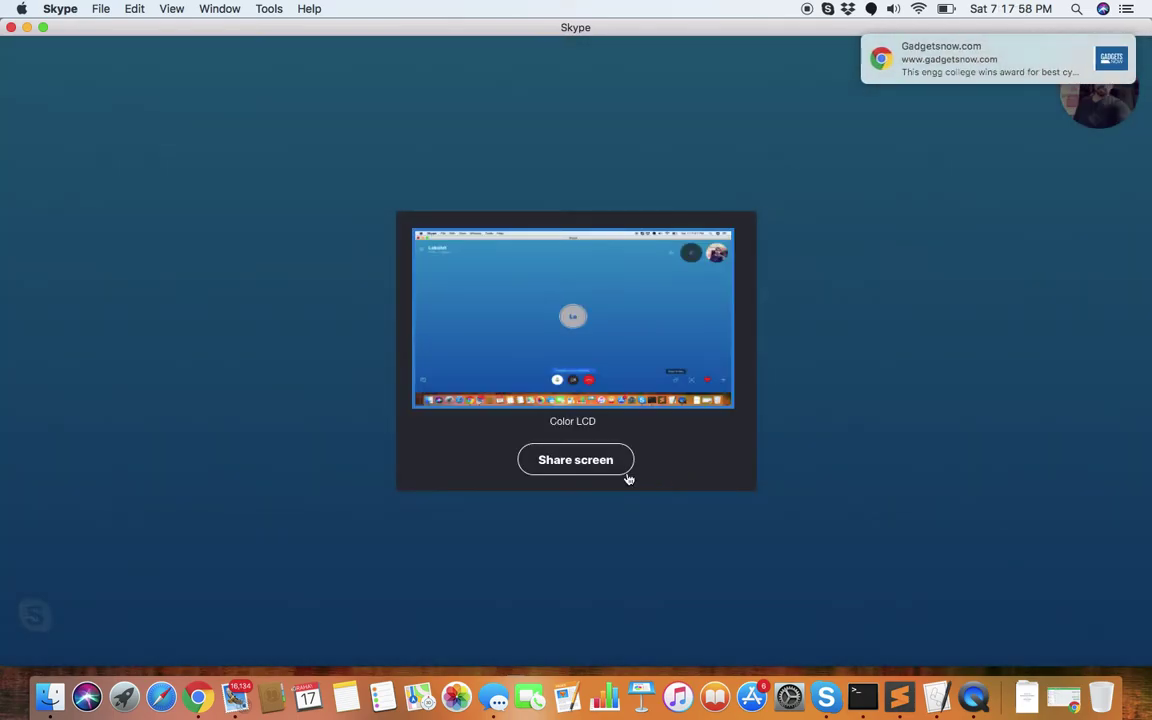
pyautogui.click(598, 468)
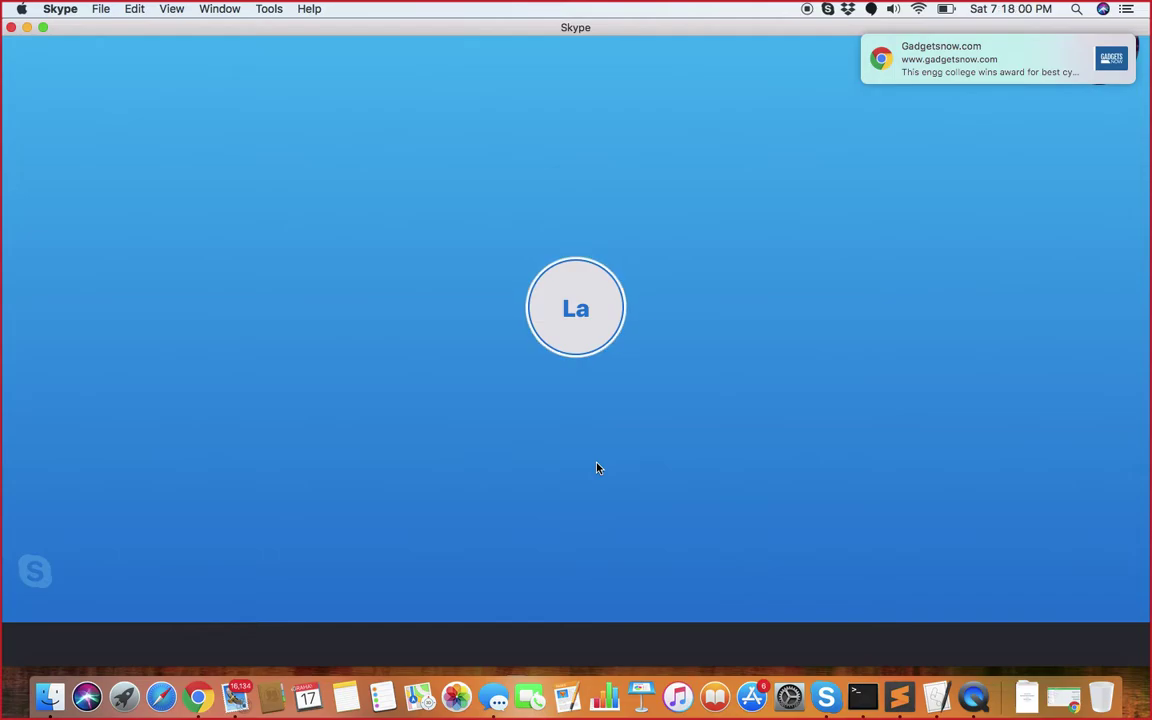
pyautogui.click(1102, 48)
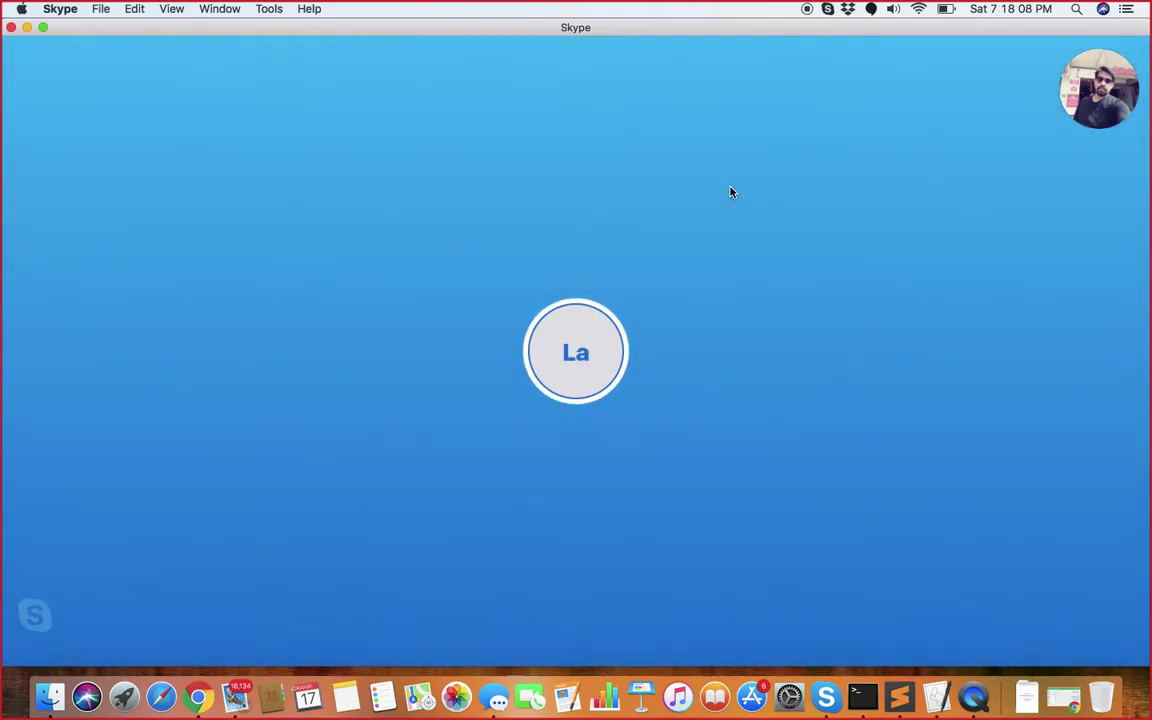
pyautogui.moveTo(285, 269)
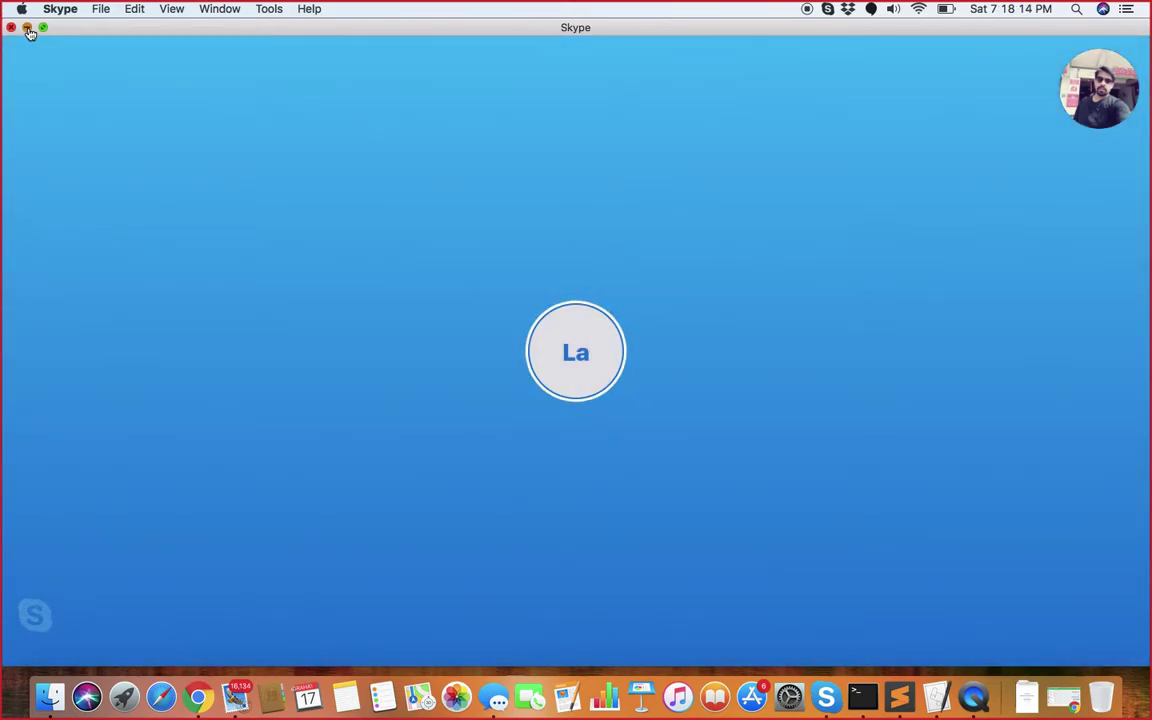
pyautogui.click(27, 27)
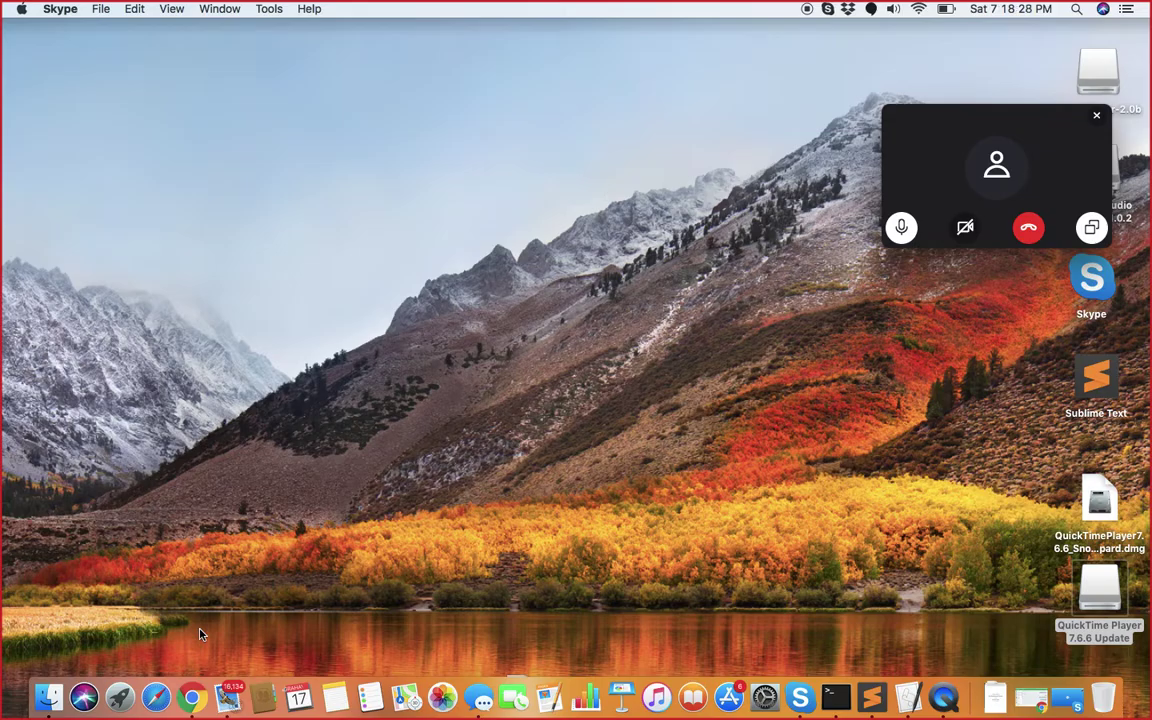
# Open a new full-screen Chrome window and go to google.com/adwords.
pyautogui.click(192, 695)
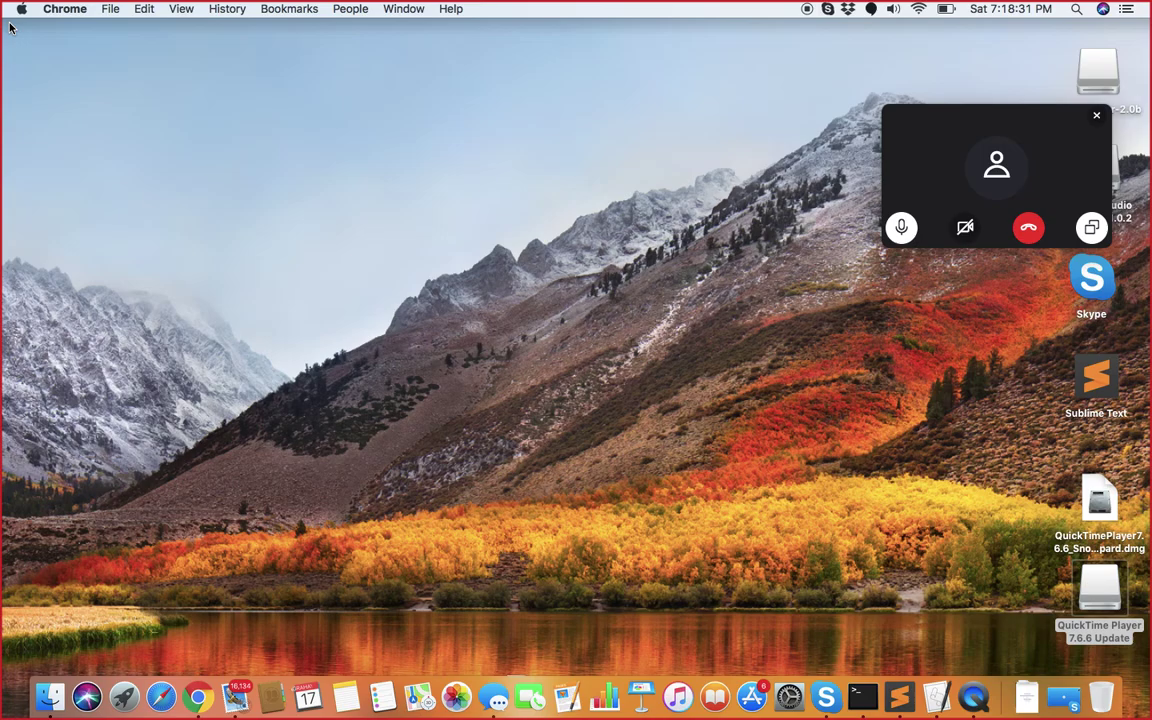
pyautogui.click(11, 27)
pyautogui.click(198, 697)
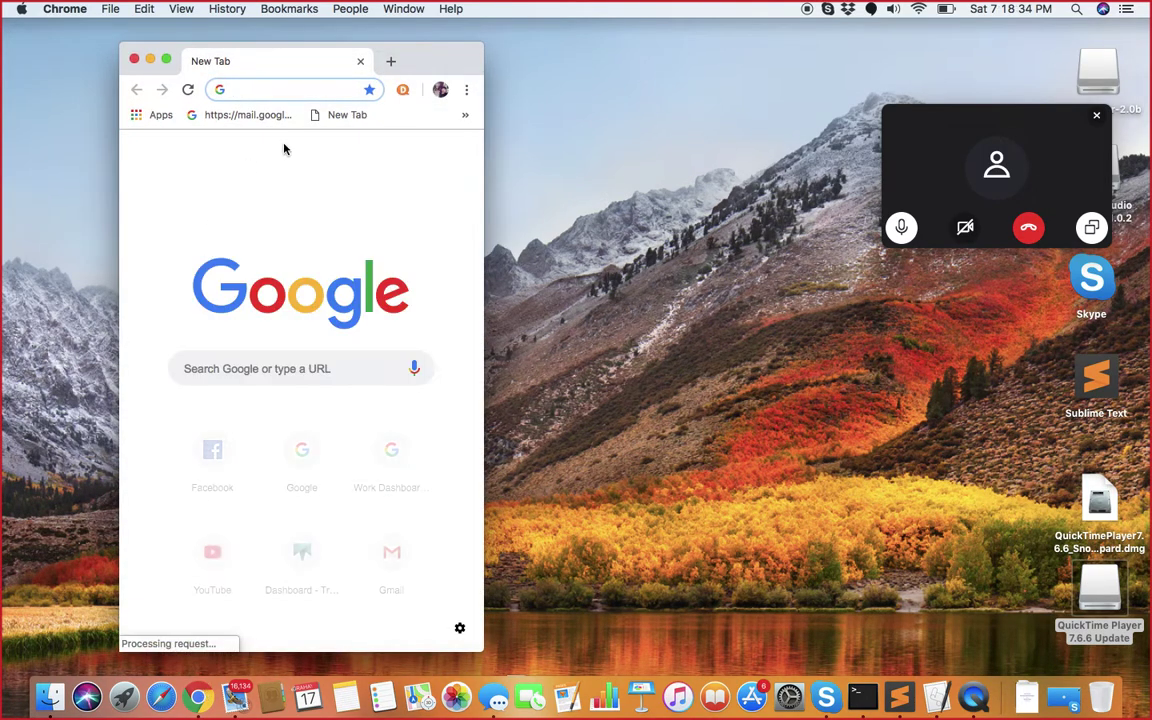
pyautogui.click(166, 60)
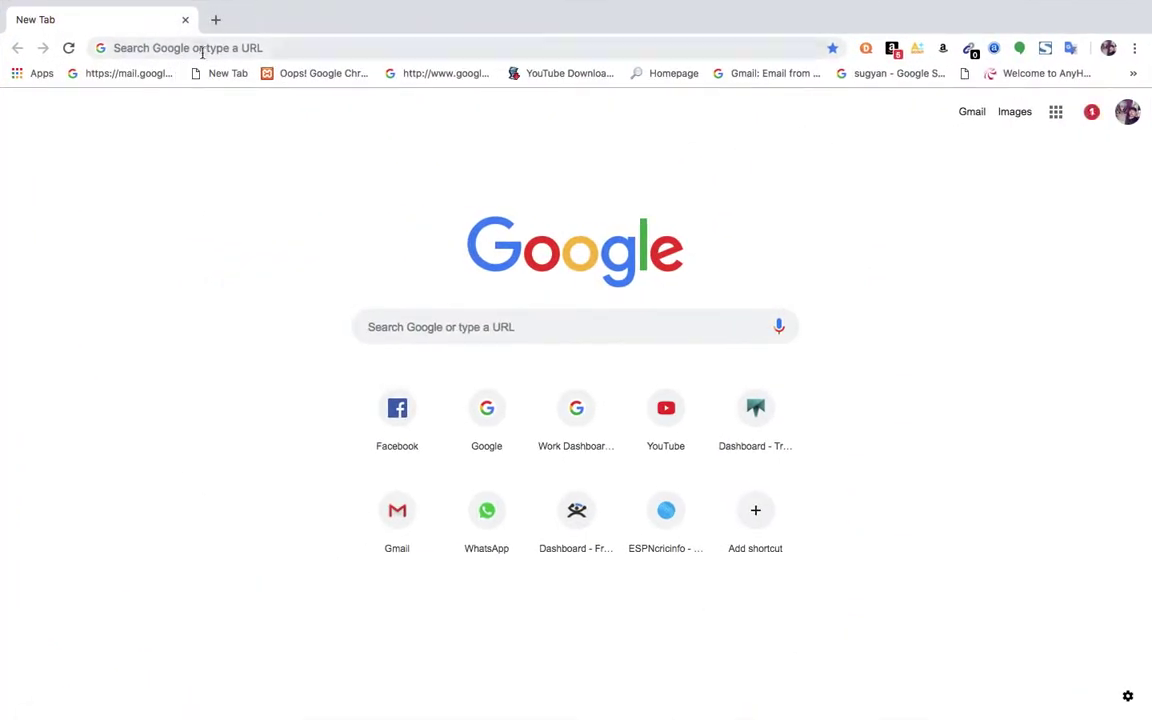
pyautogui.click(201, 50)
pyautogui.write('go')
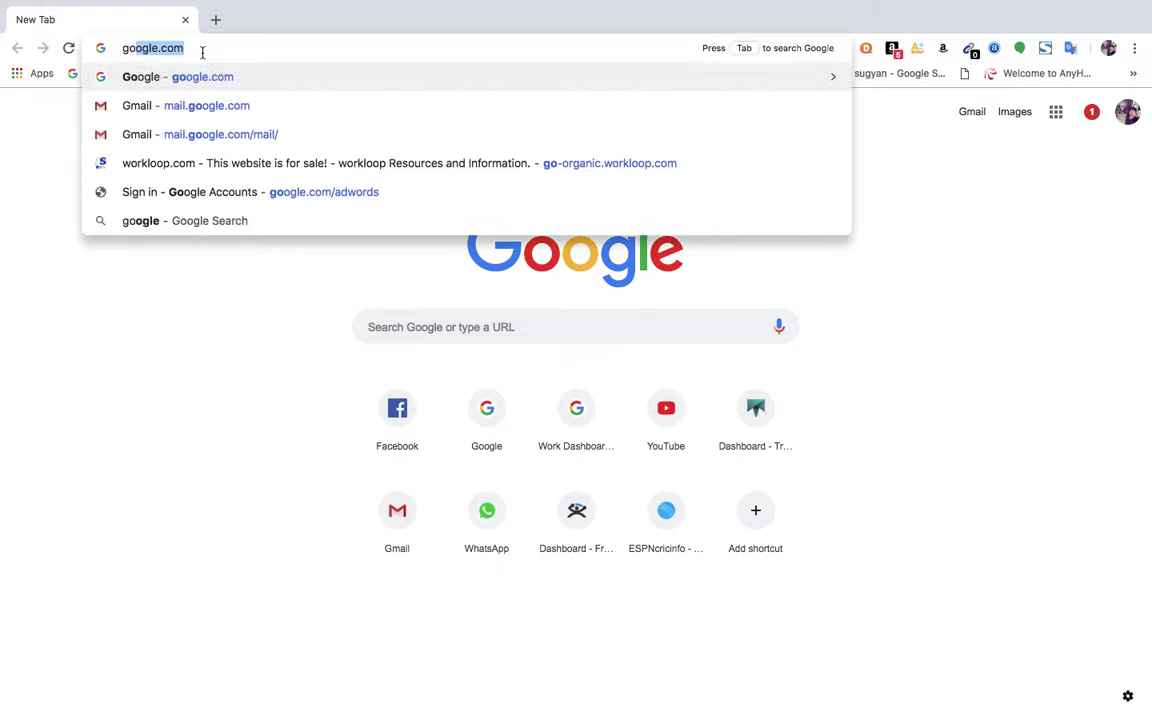
pyautogui.write('ogle.com/')
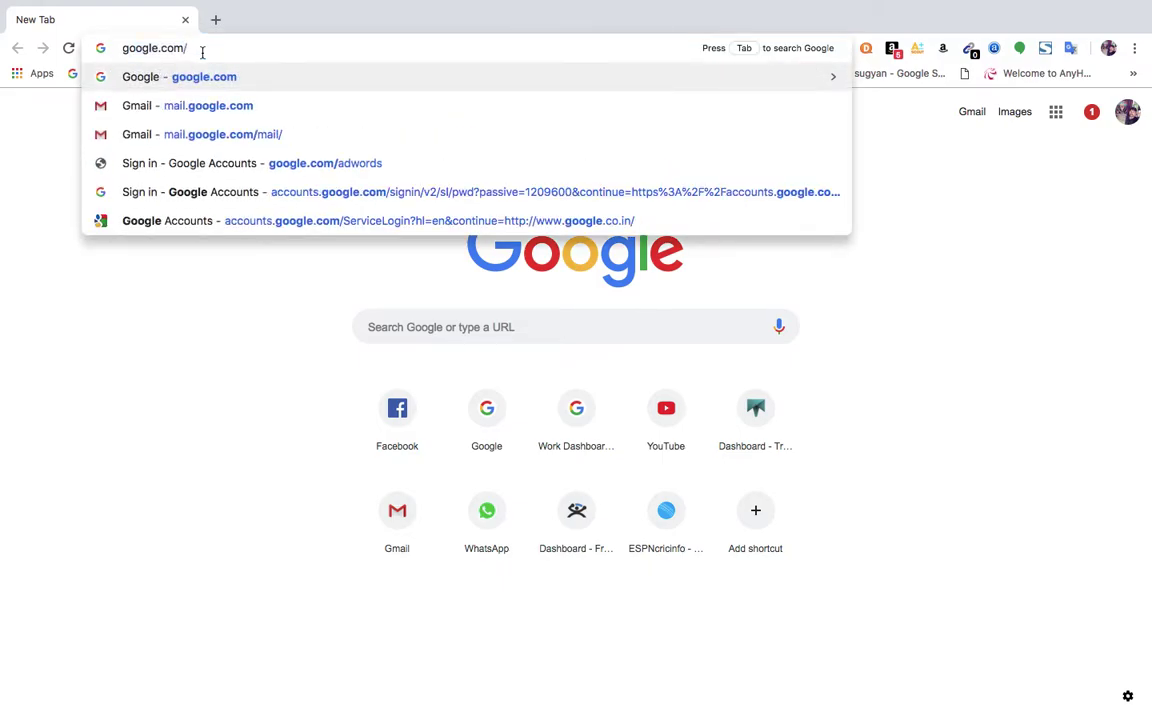
pyautogui.write('ad')
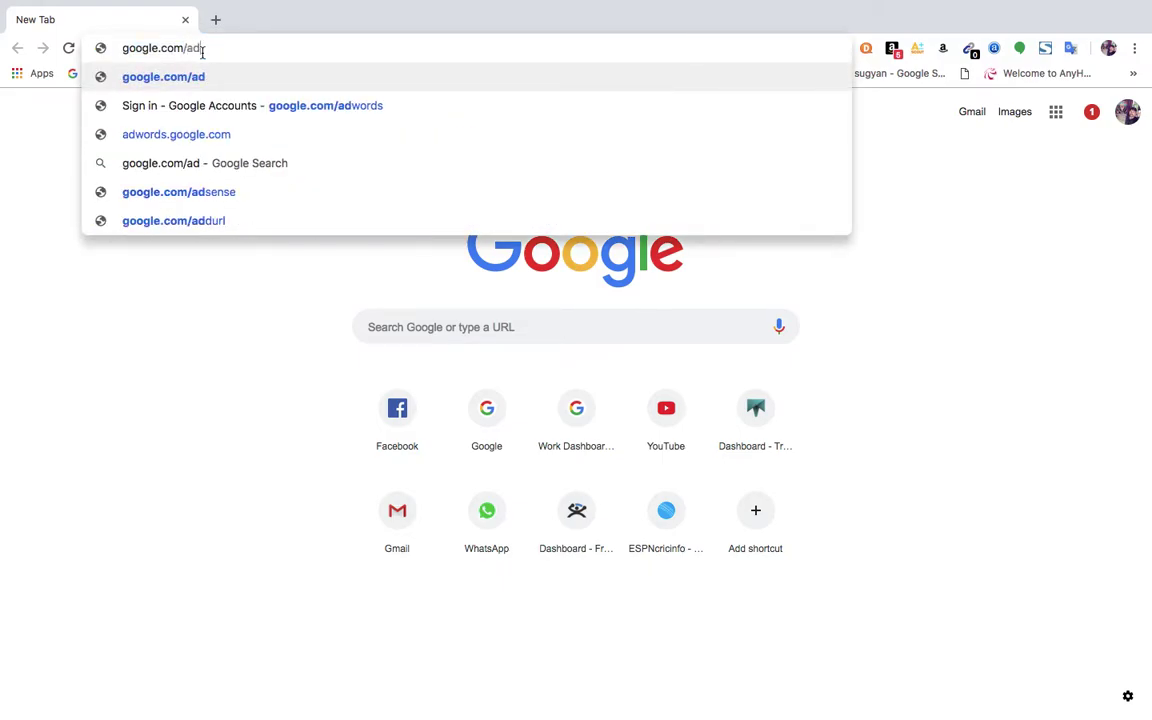
pyautogui.write('words')
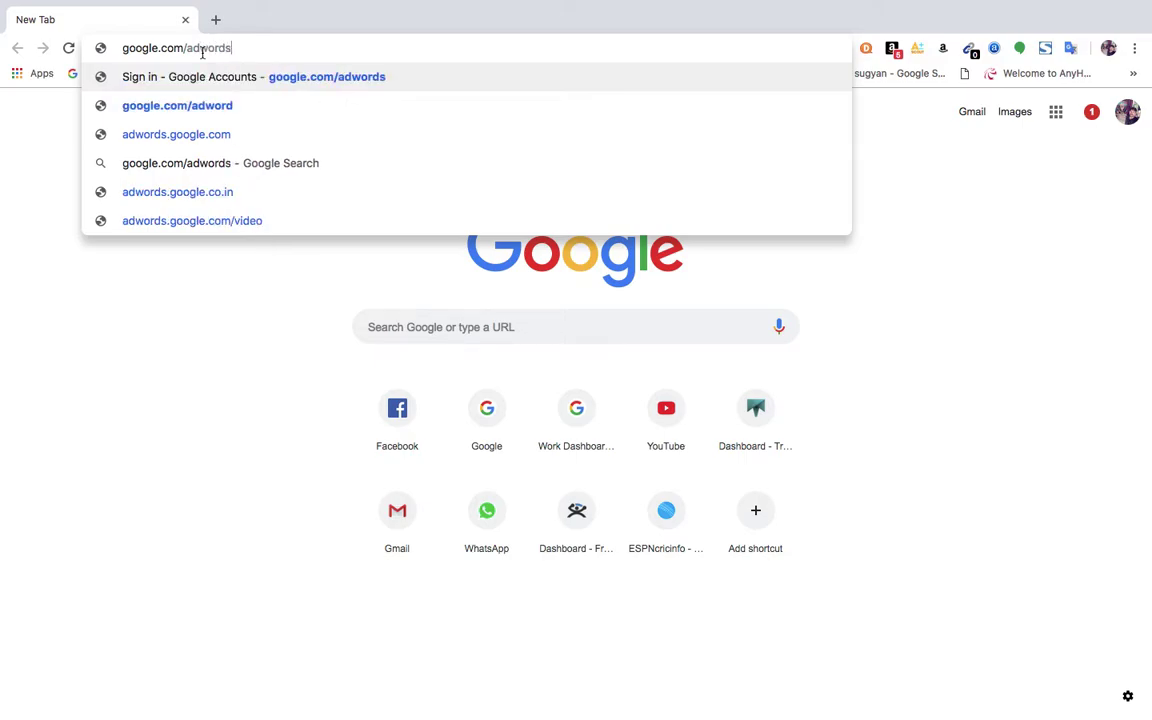
pyautogui.press('Return')
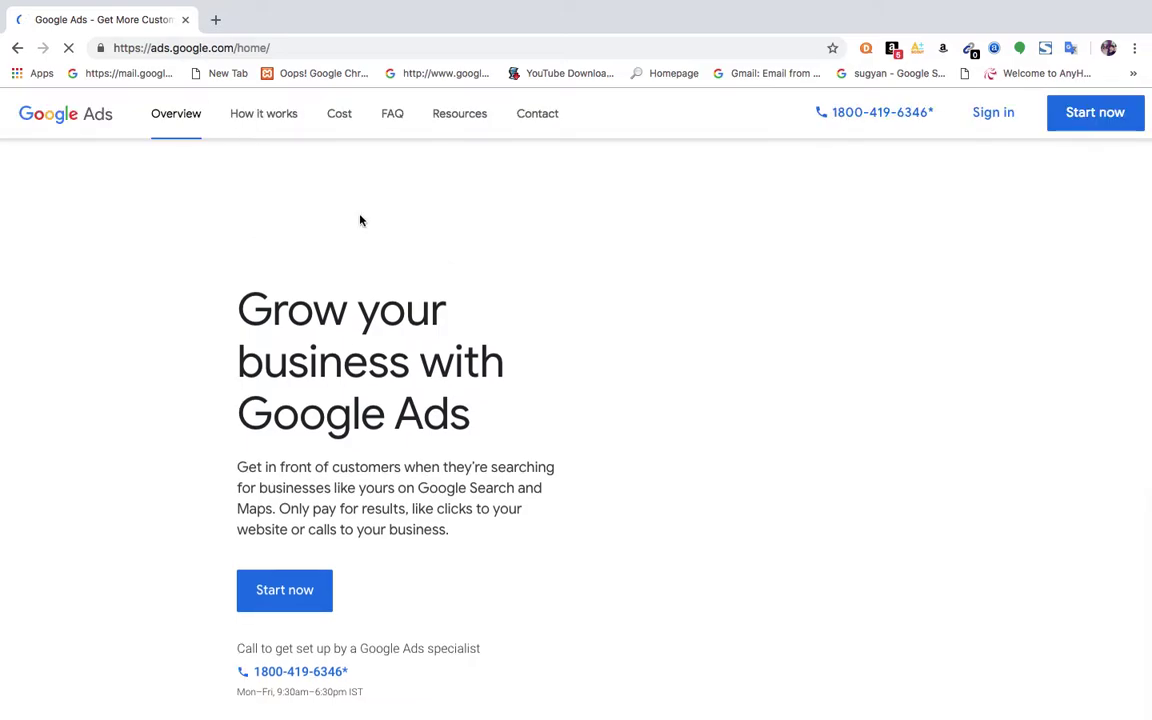
# Start Google Ads sign-in up to the password field, then return to the Skype call.
pyautogui.click(992, 115)
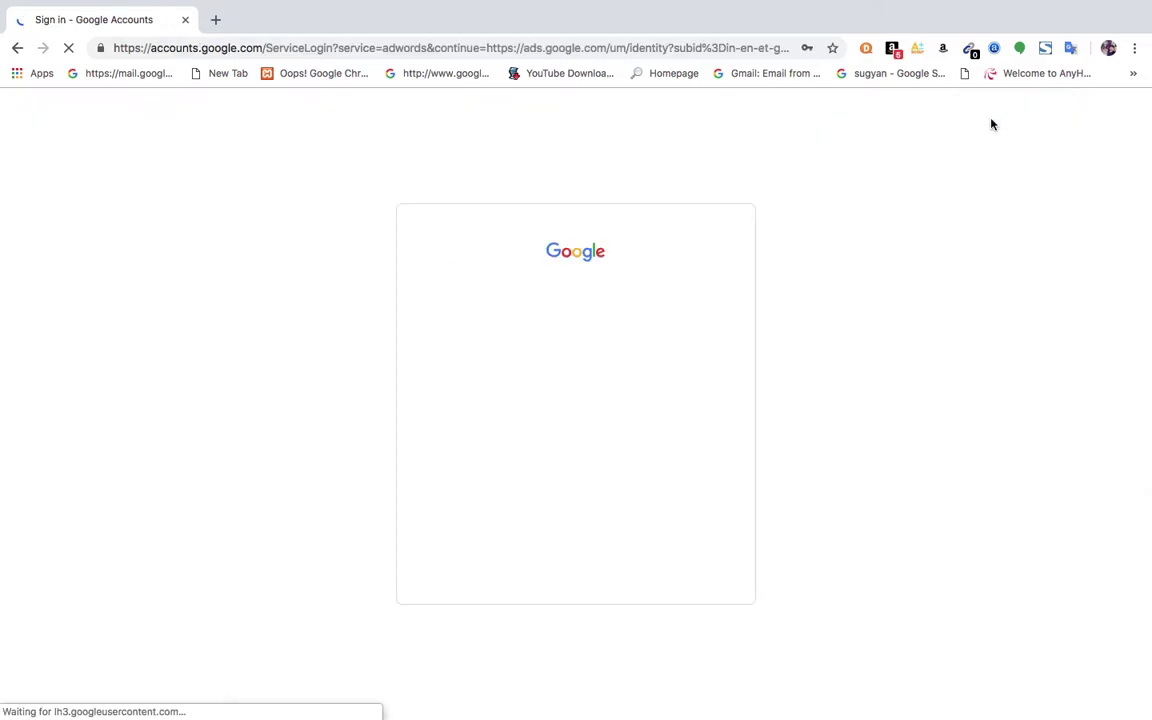
pyautogui.click(517, 404)
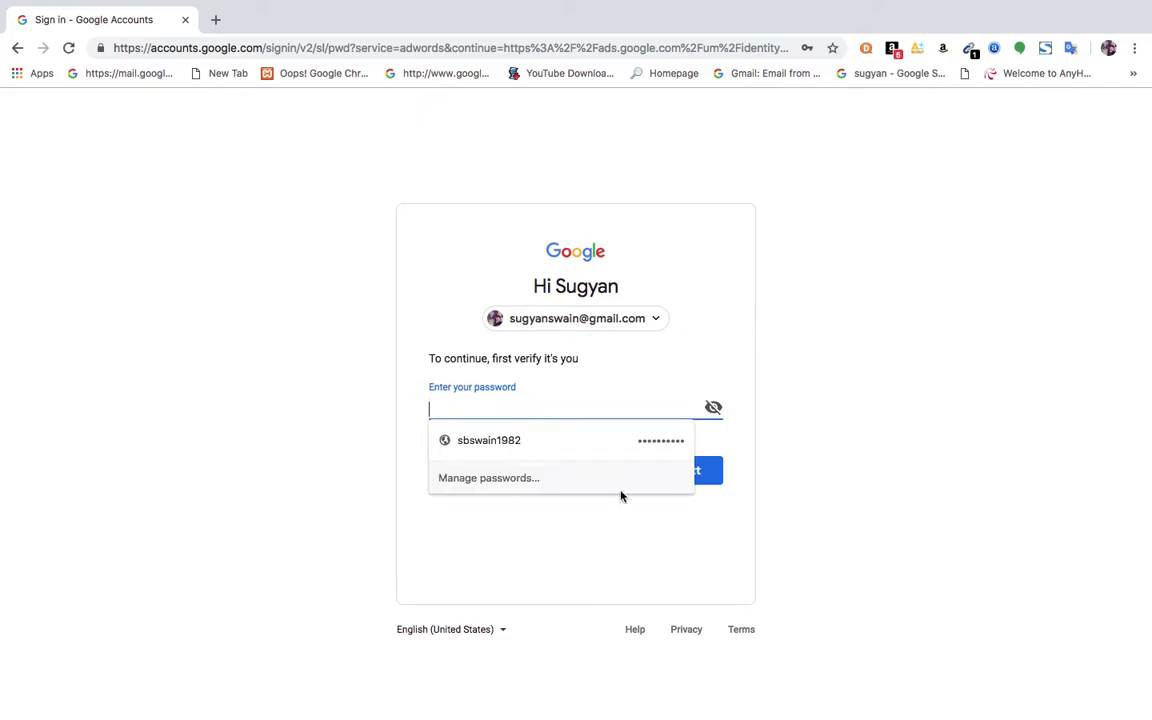
pyautogui.click(828, 705)
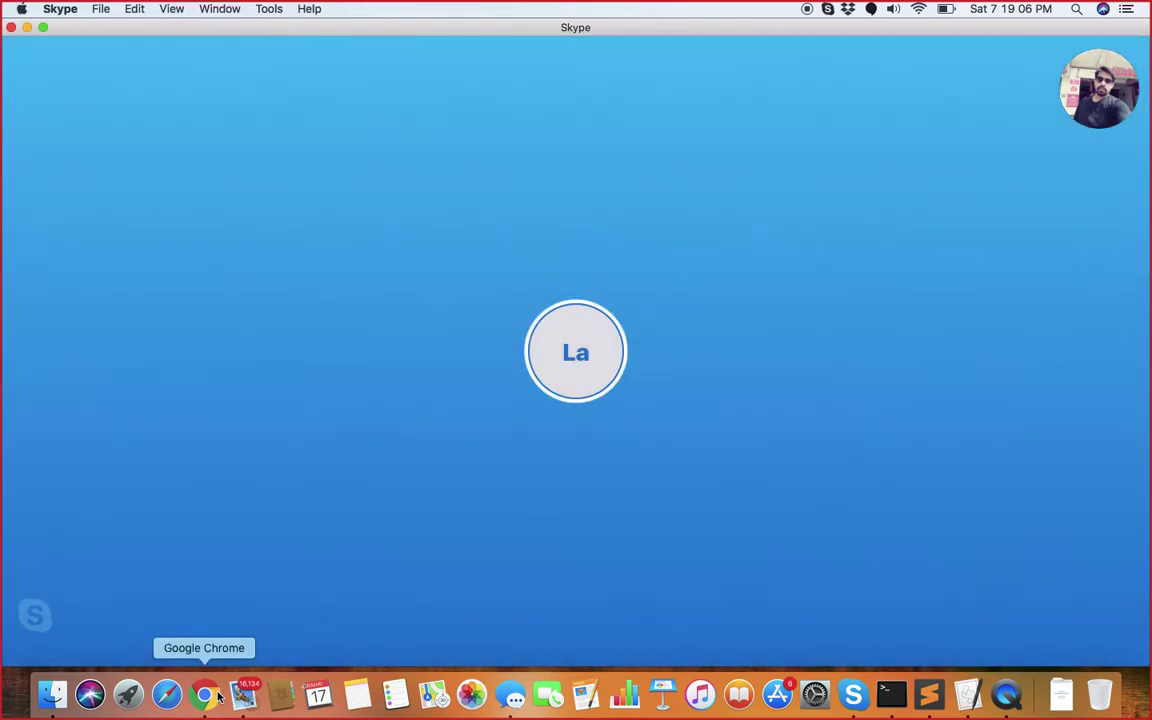
# Retry the Google account password on the Ads sign-in page several times, each rejected.
pyautogui.click(205, 694)
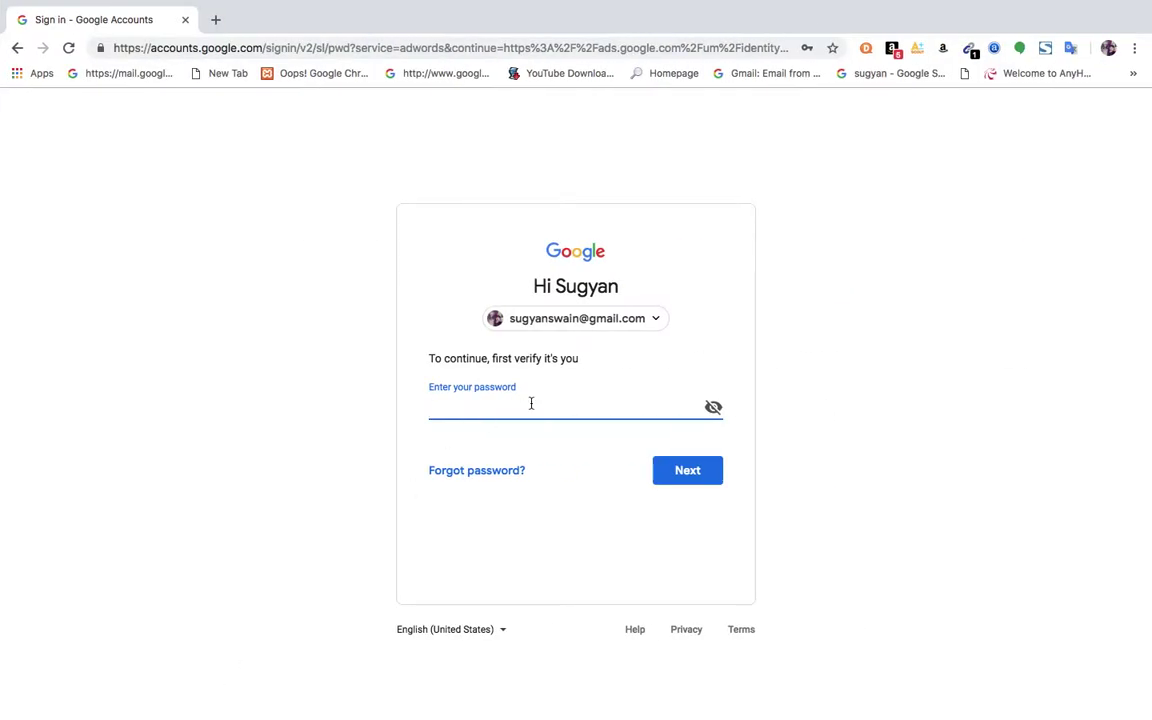
pyautogui.write('••••')
pyautogui.press('Return')
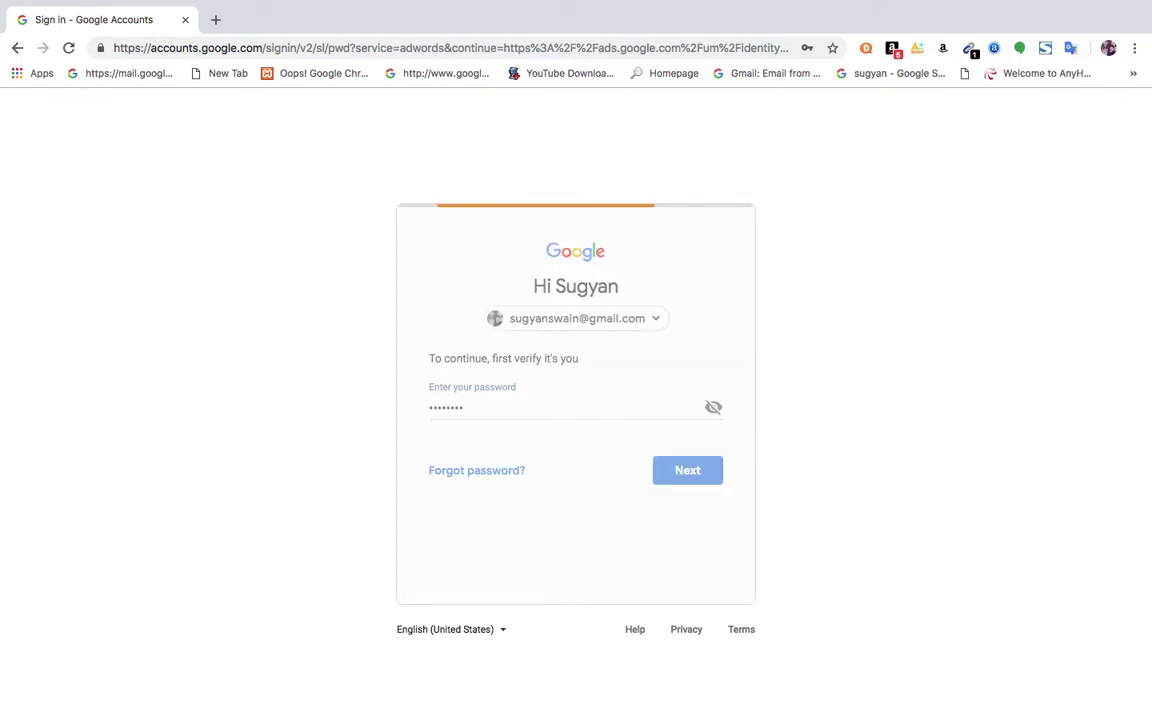
pyautogui.write('•')
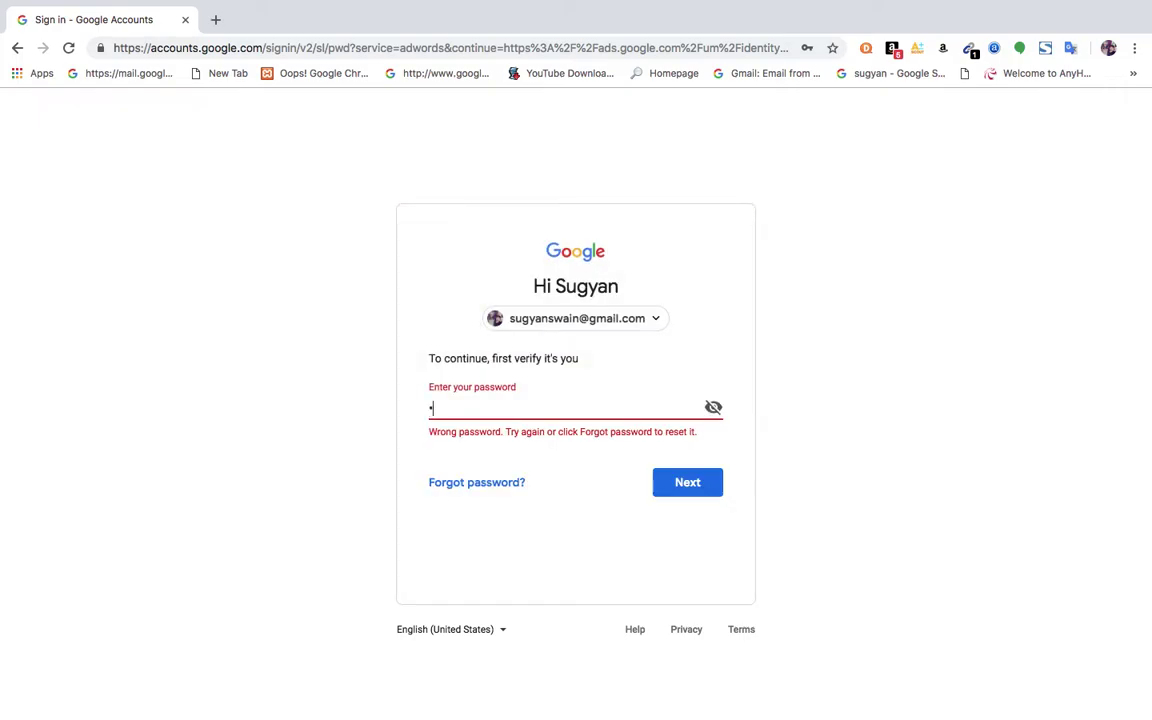
pyautogui.write('••')
pyautogui.press('BackSpace')
pyautogui.press('BackSpace')
pyautogui.press('BackSpace')
pyautogui.press('BackSpace')
pyautogui.press('BackSpace')
pyautogui.press('BackSpace')
pyautogui.press('BackSpace')
pyautogui.press('BackSpace')
pyautogui.write('•')
pyautogui.press('Return')
pyautogui.write('•••••')
pyautogui.press('Return')
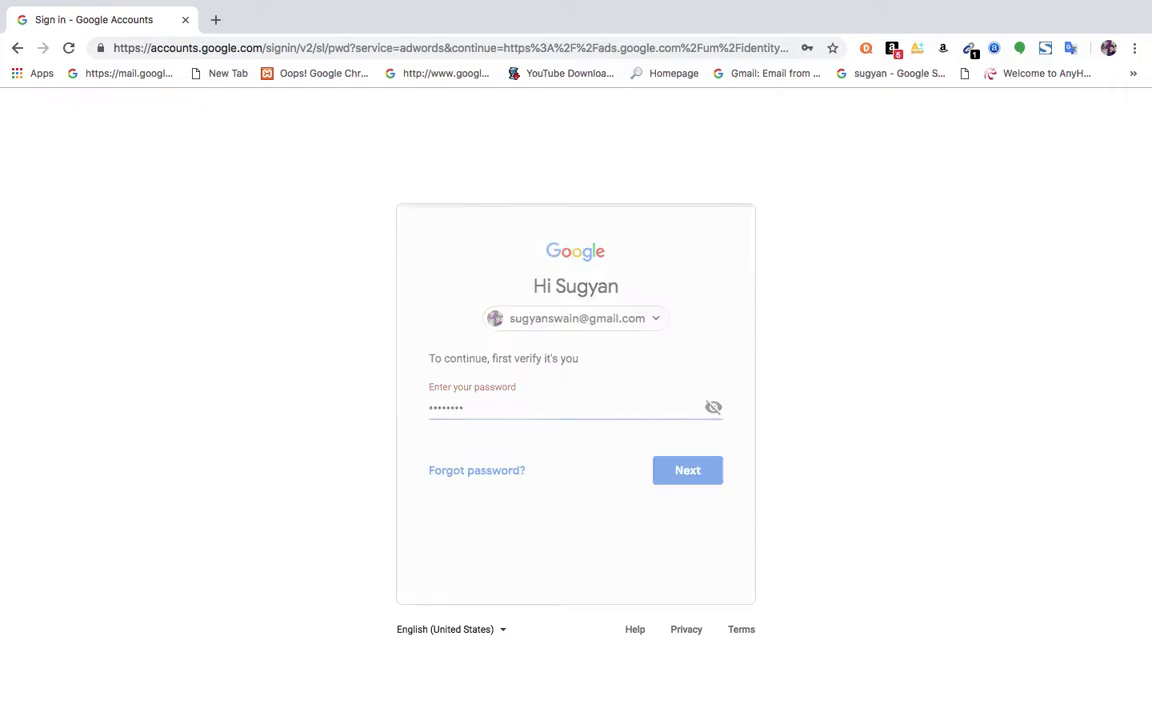
pyautogui.write('•')
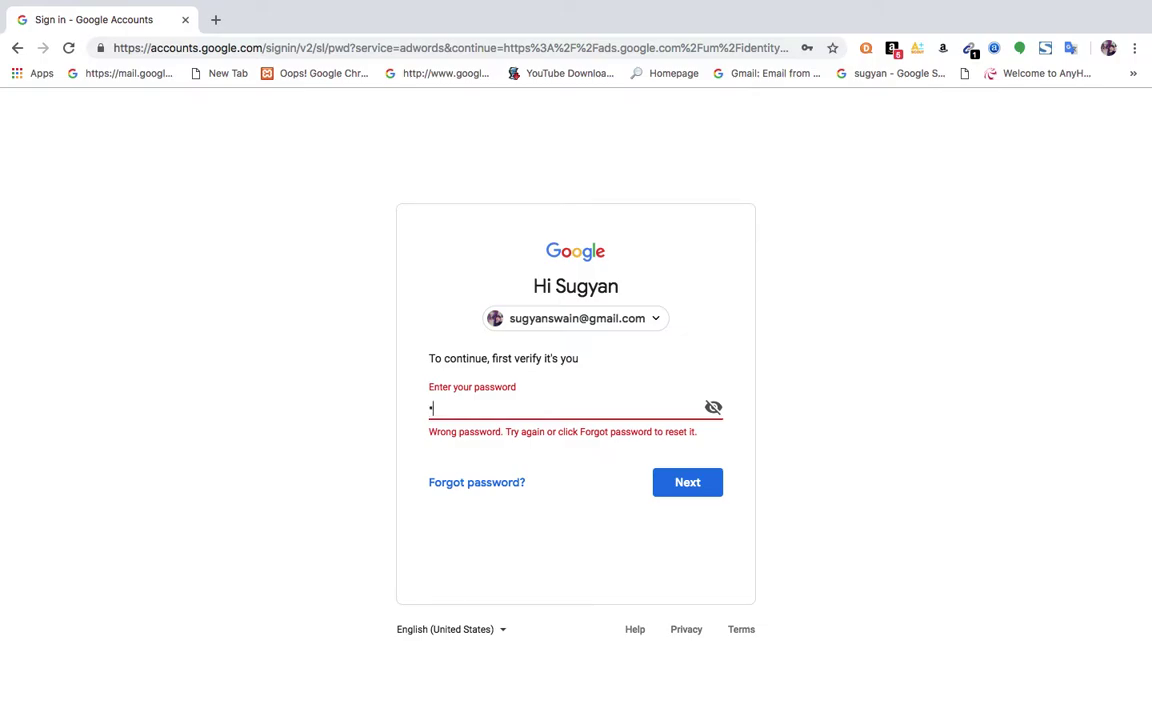
pyautogui.write('•••')
pyautogui.press('Return')
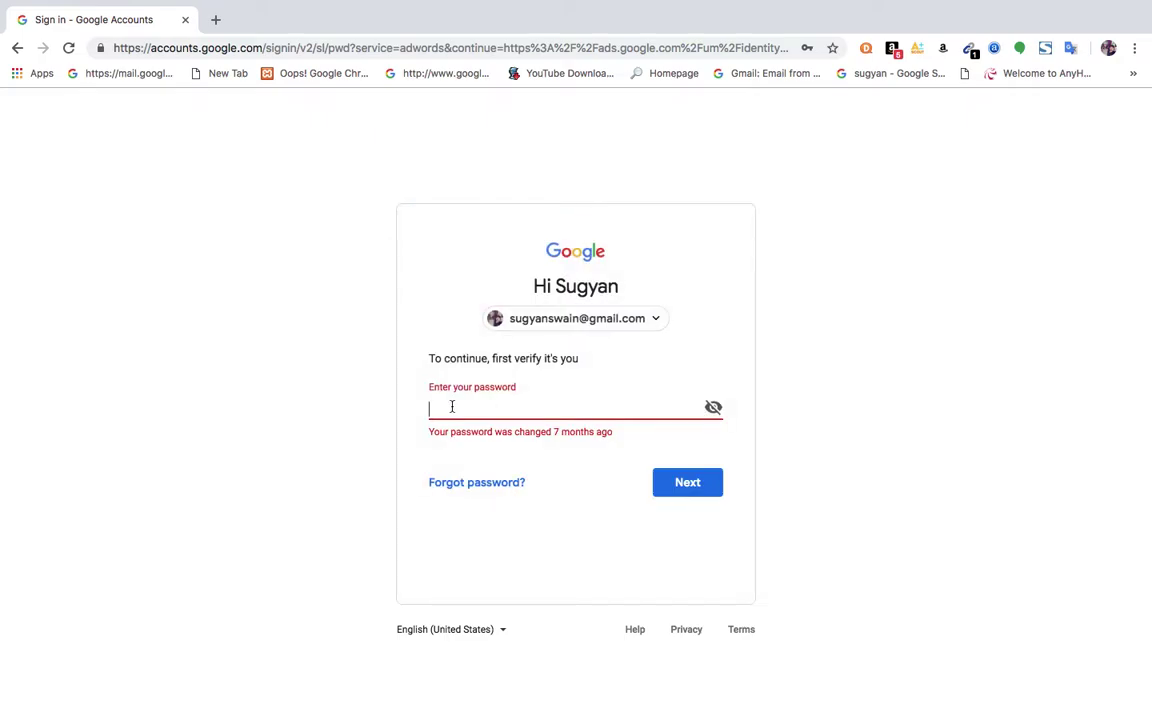
pyautogui.write('••••••')
pyautogui.press('Return')
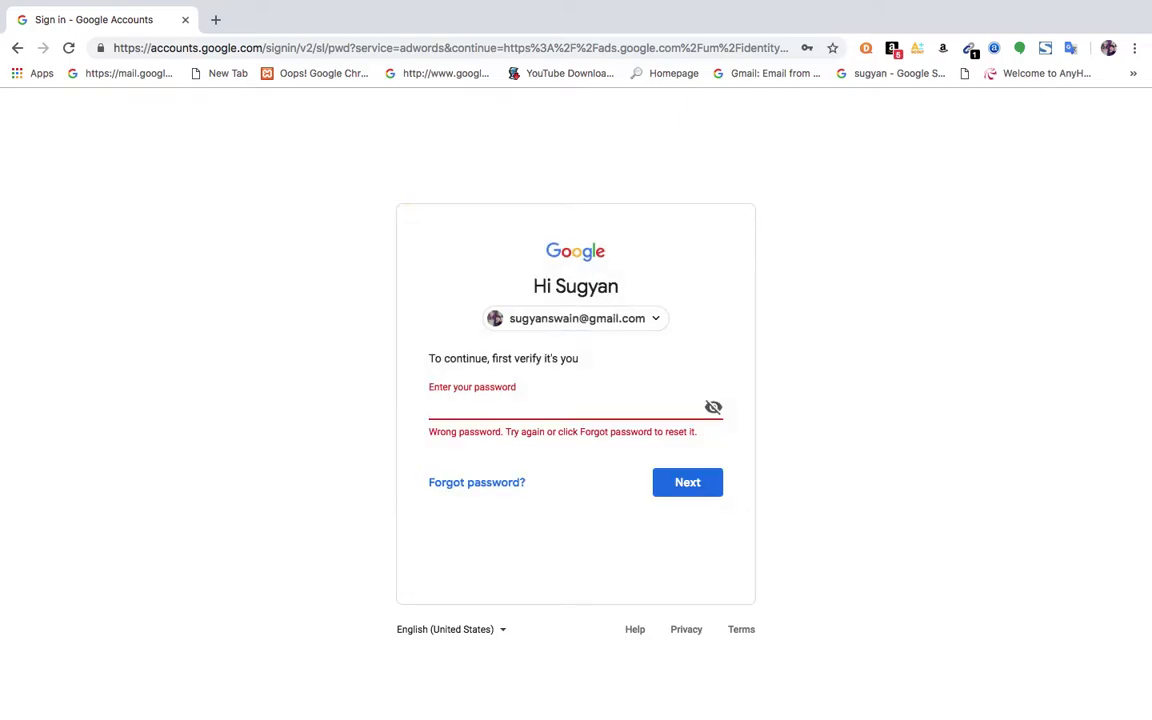
pyautogui.write('••••••')
pyautogui.press('Return')
# Load Gmail in a new tab by entering 'mail'.
pyautogui.click(216, 20)
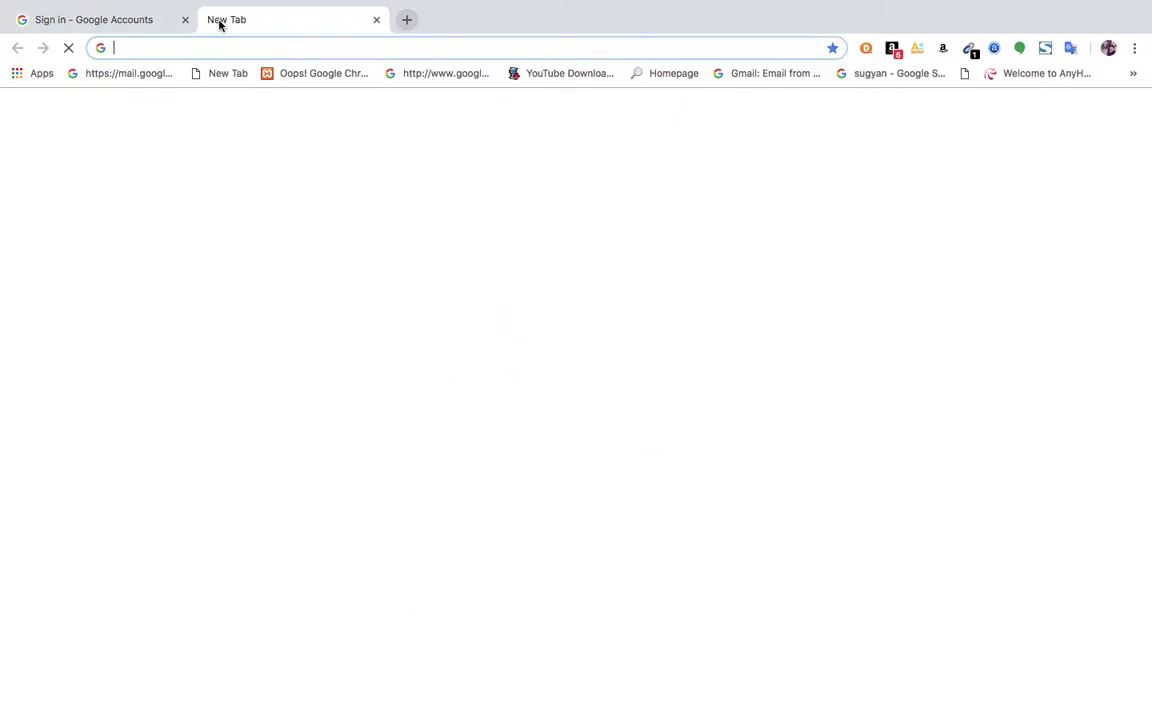
pyautogui.write('mail')
pyautogui.press('Return')
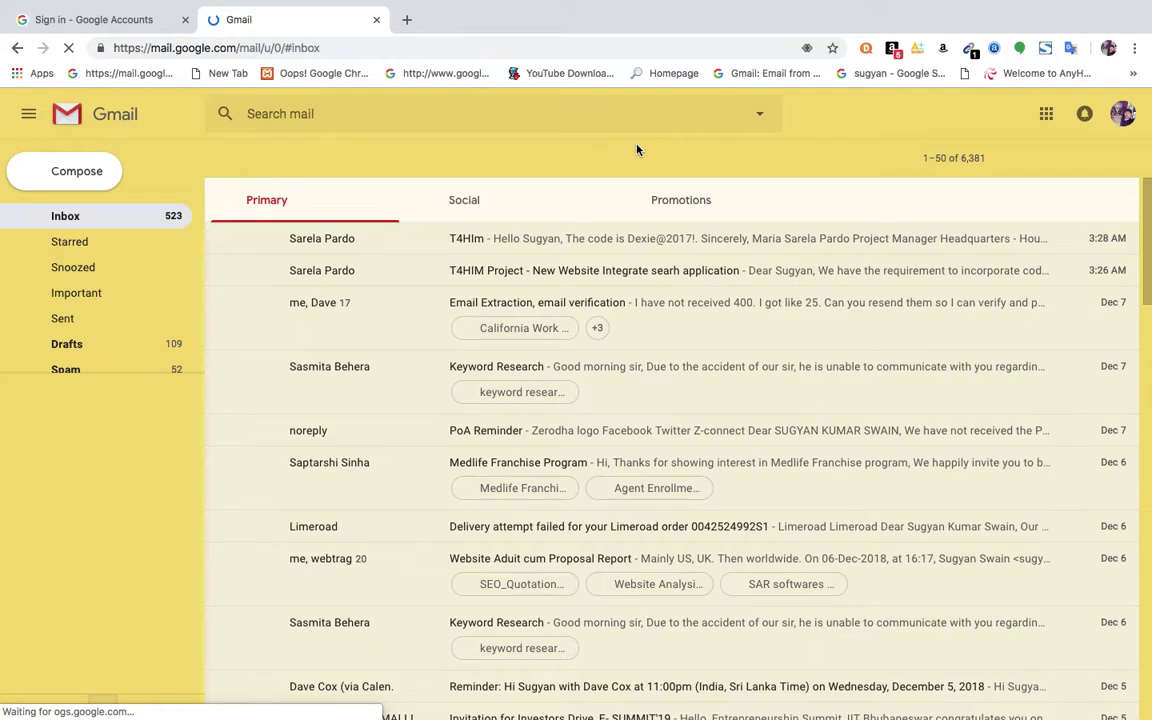
# Sign out of the Google account via the profile avatar menu.
pyautogui.click(1126, 118)
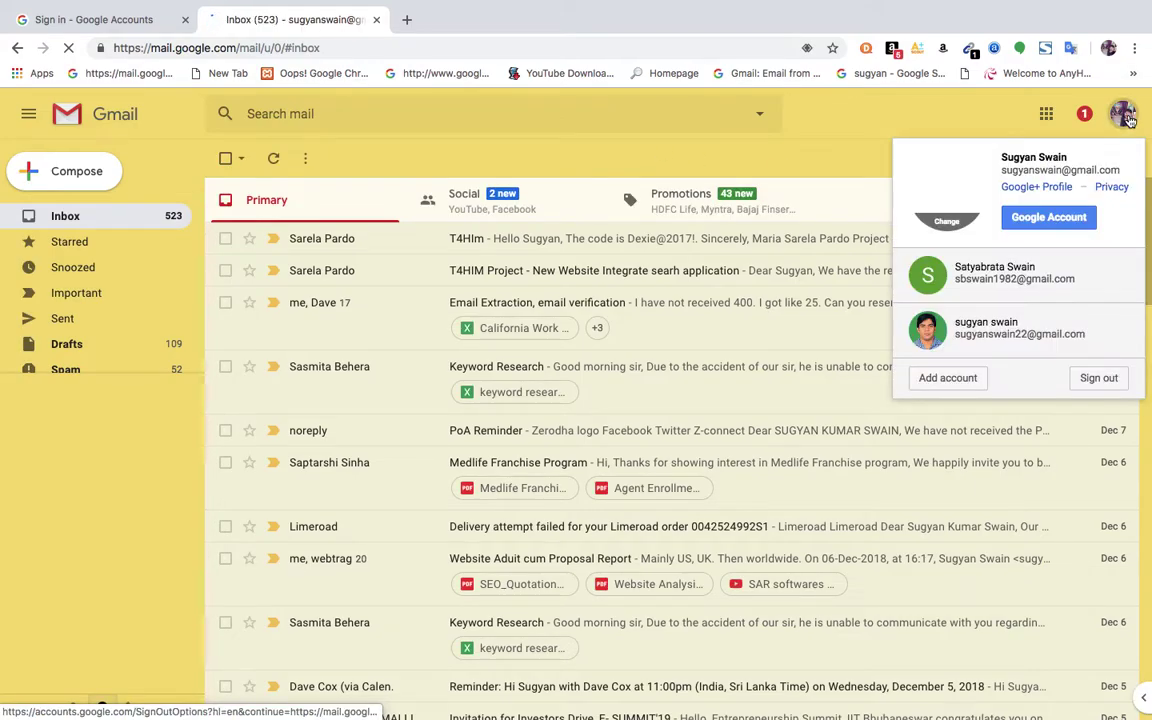
pyautogui.click(1085, 378)
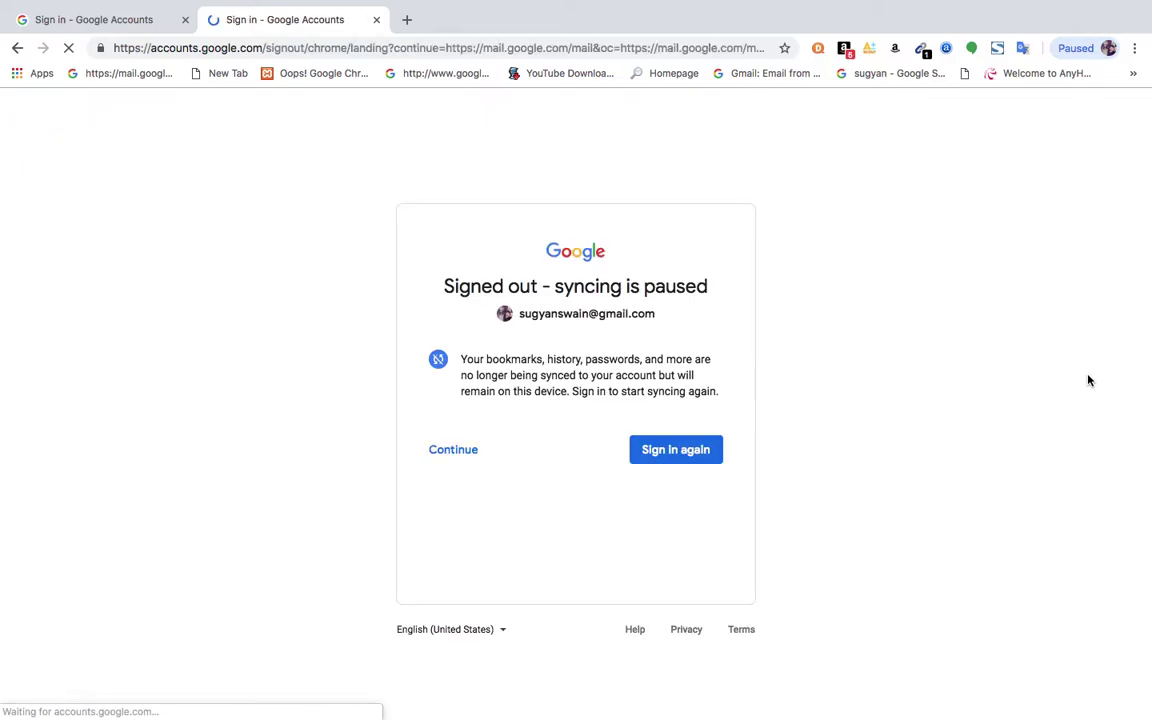
# Recover the account via Forgot password, the last password and a texted verification code.
pyautogui.click(680, 457)
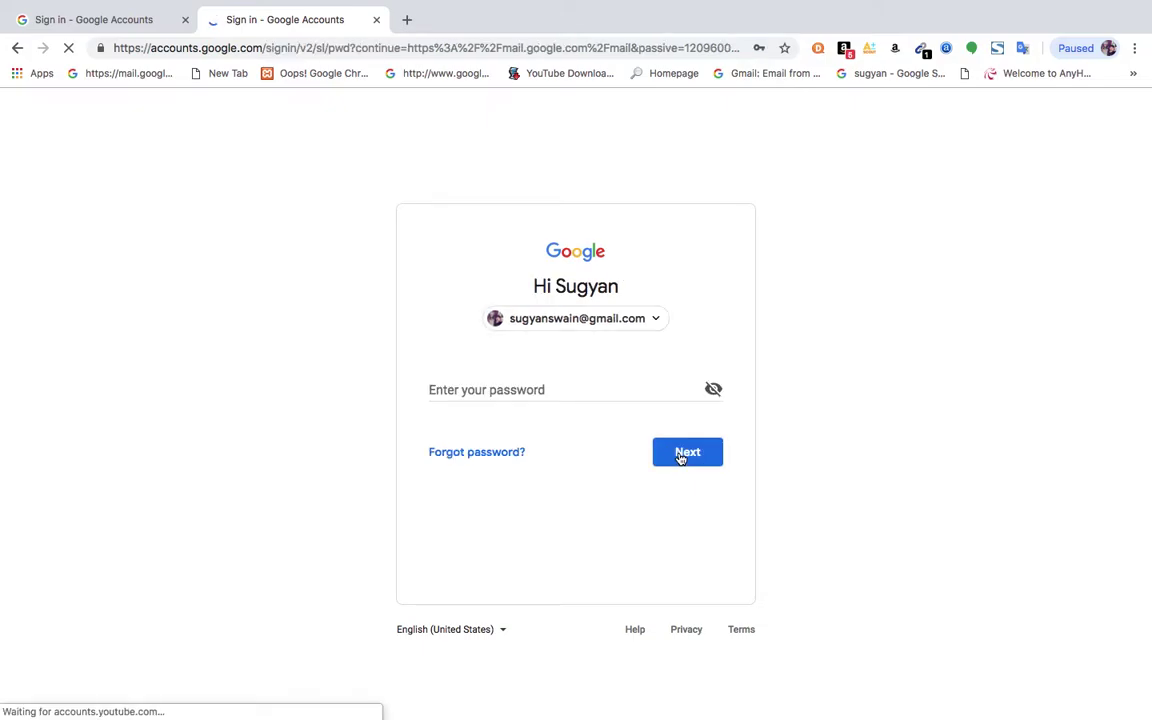
pyautogui.click(467, 461)
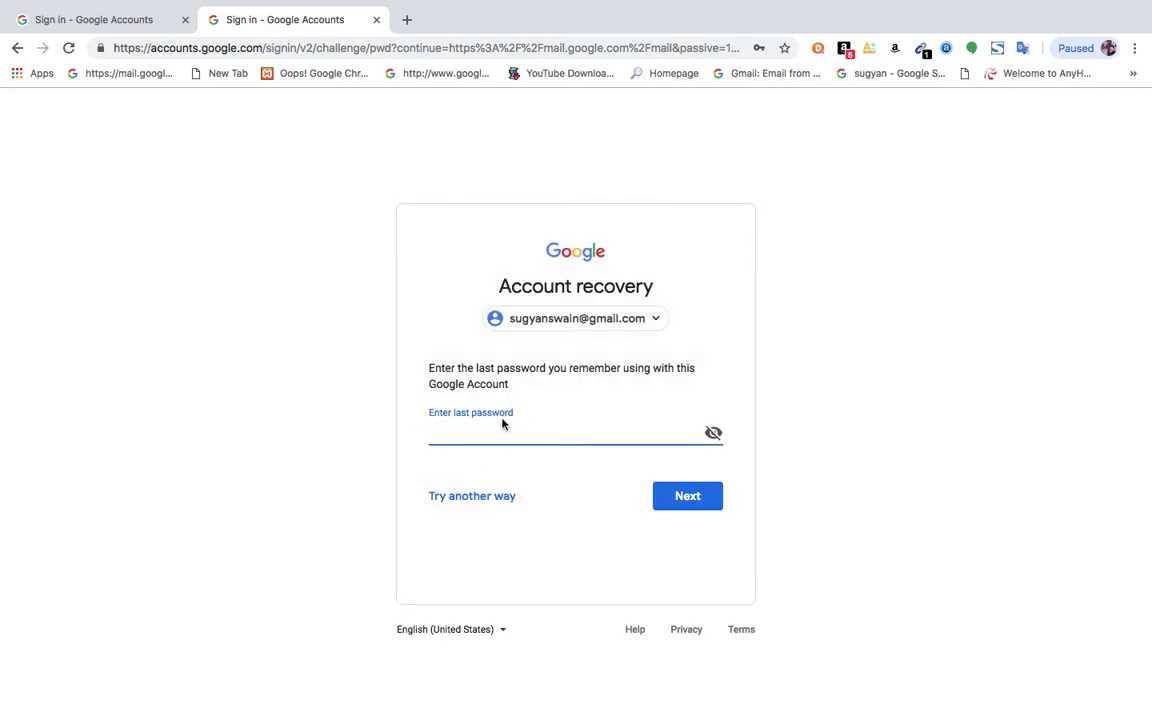
pyautogui.write('•')
pyautogui.press('Return')
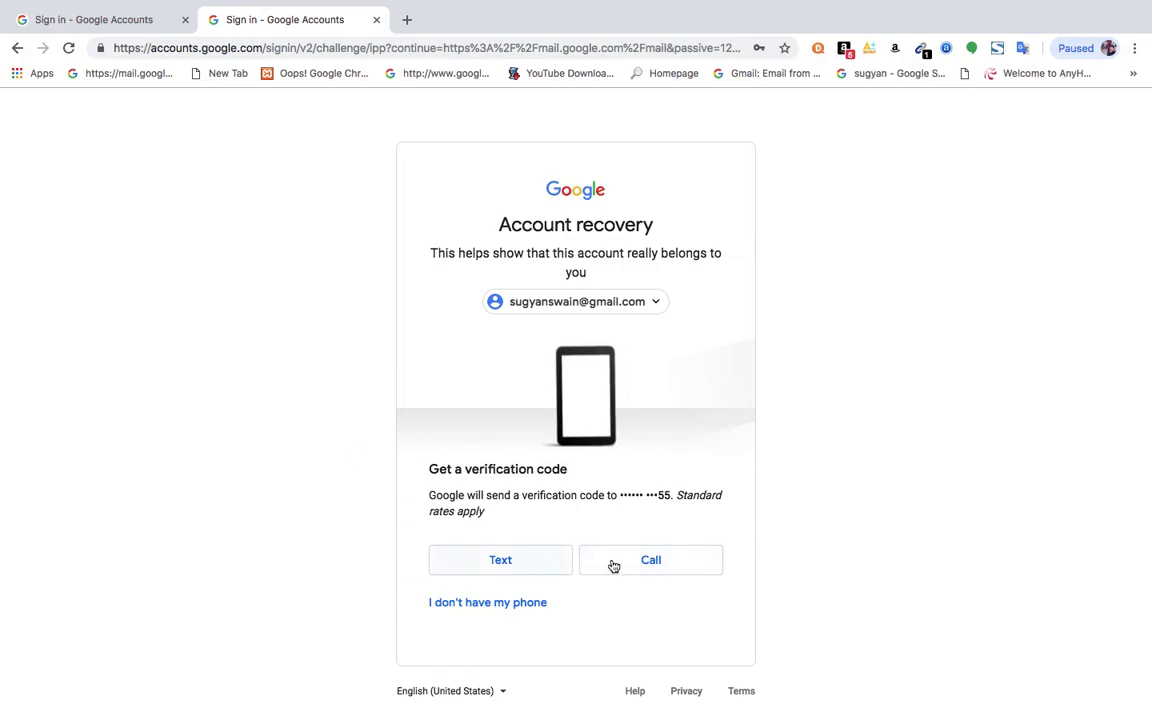
pyautogui.click(530, 566)
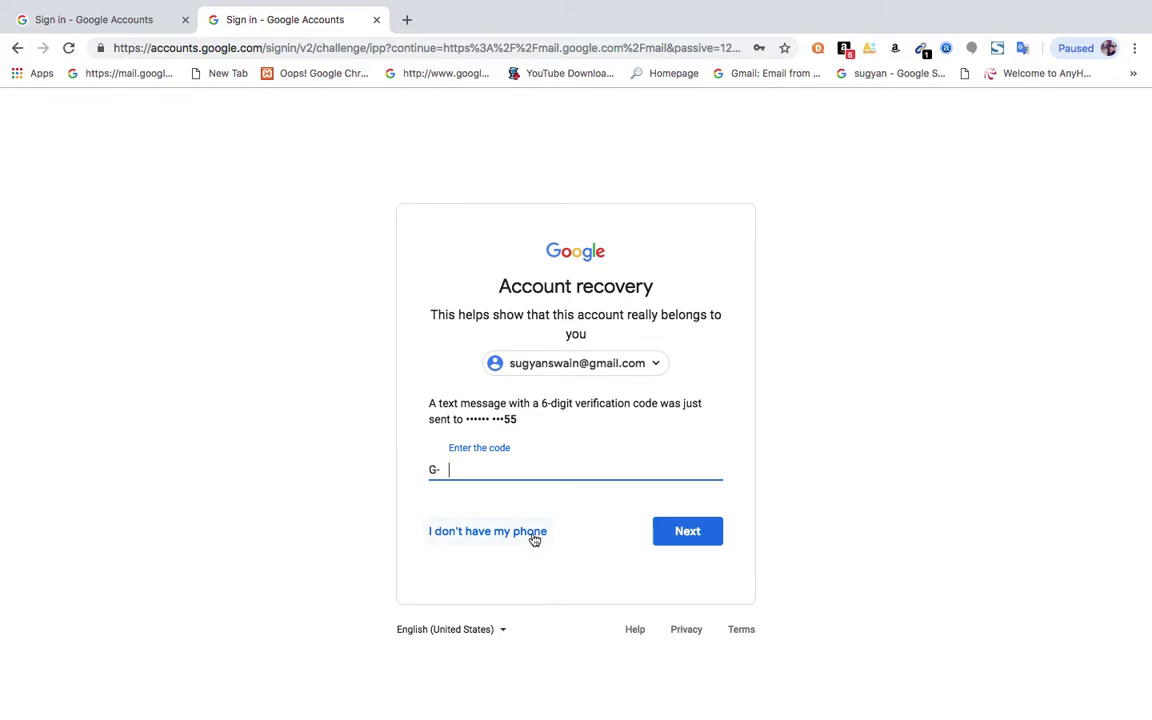
pyautogui.click(687, 535)
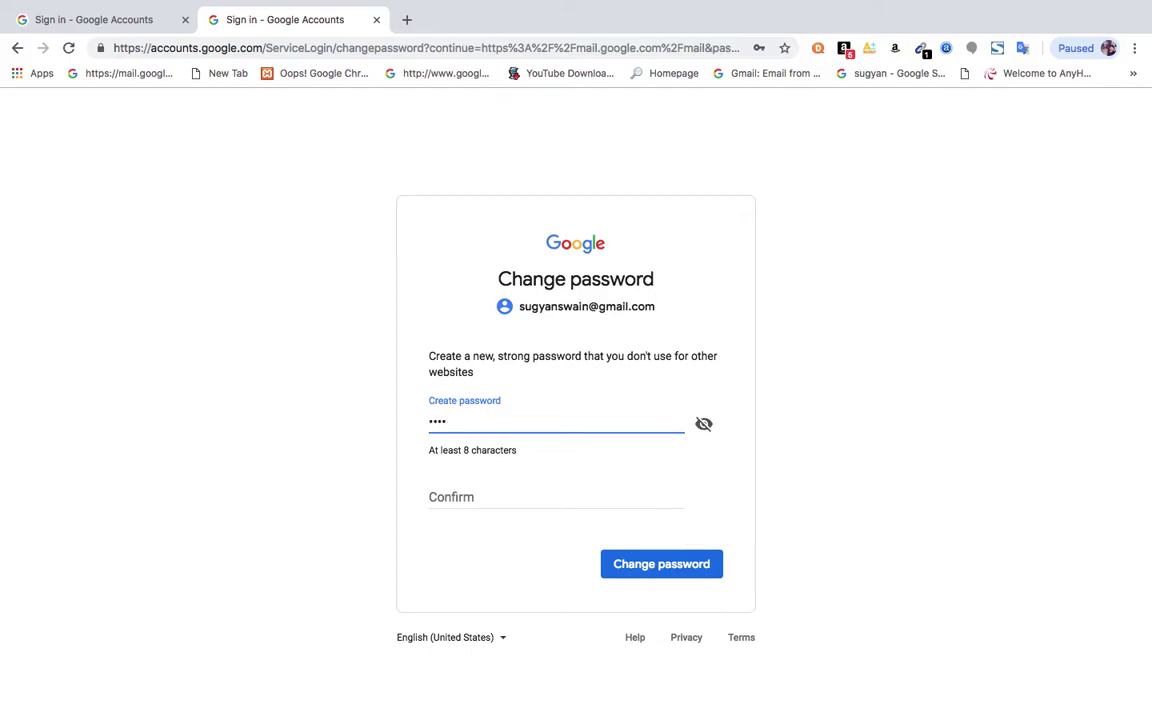
# Create and confirm a new account password, then continue to the security checkup.
pyautogui.click(502, 492)
pyautogui.write('•••')
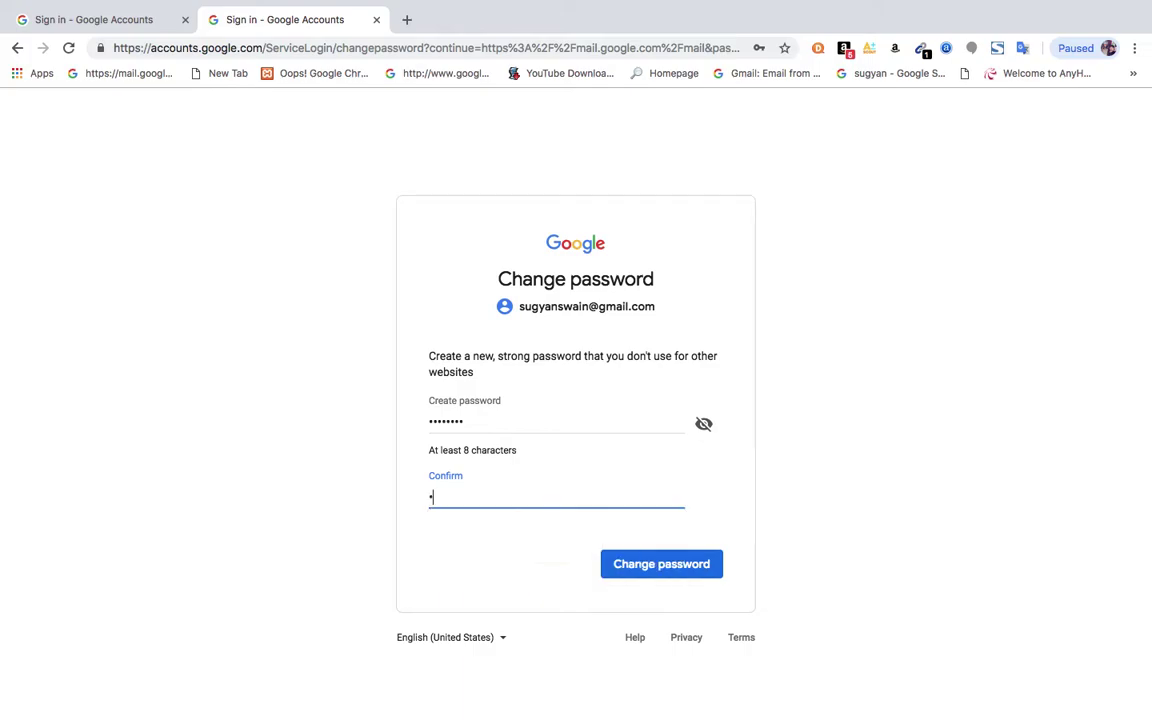
pyautogui.write('•••••')
pyautogui.click(645, 571)
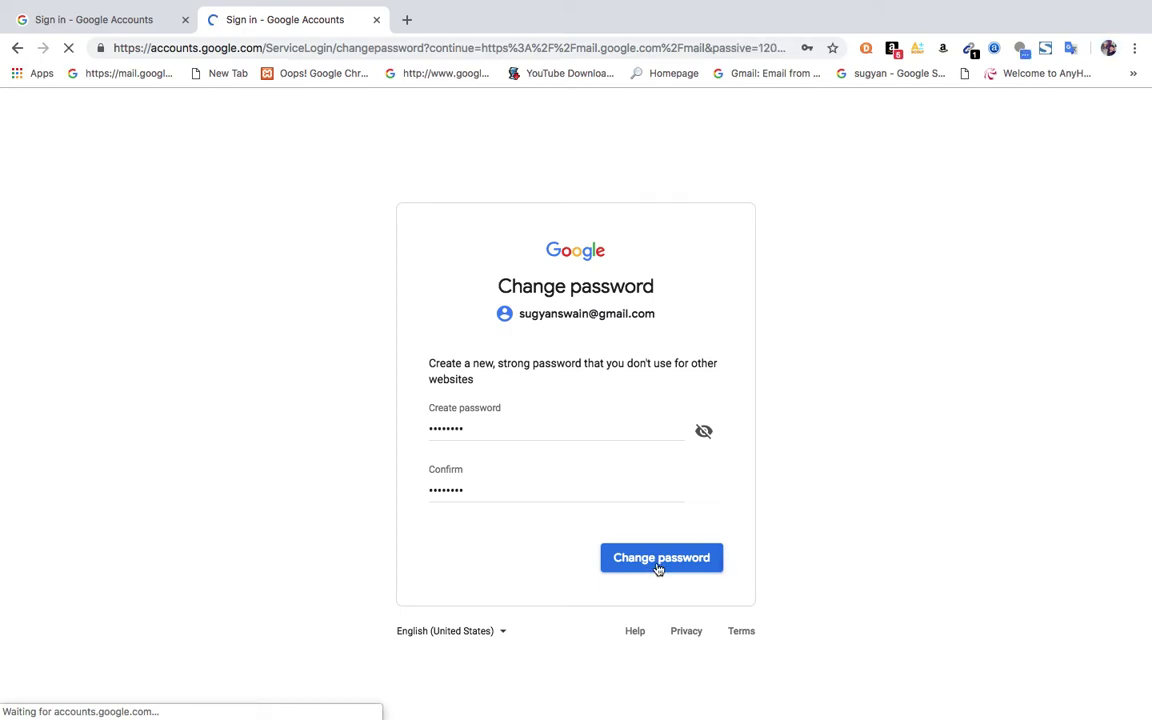
pyautogui.click(689, 403)
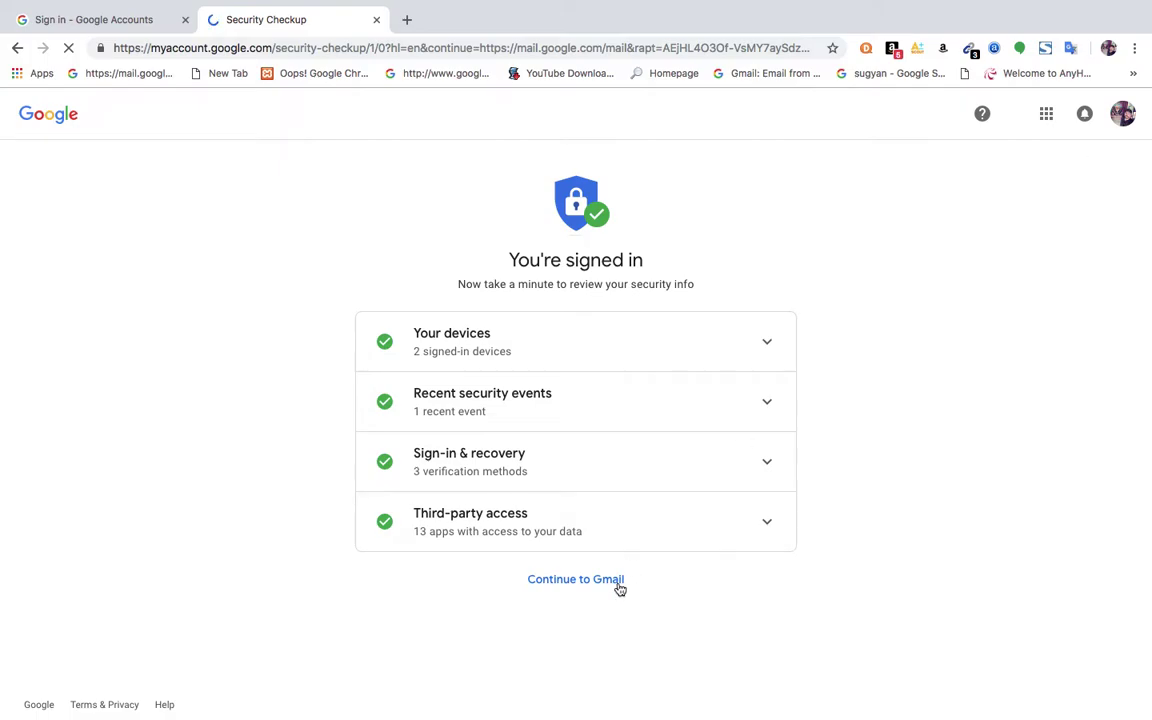
# Continue to Gmail, then load google.com/ad in a new tab.
pyautogui.click(583, 586)
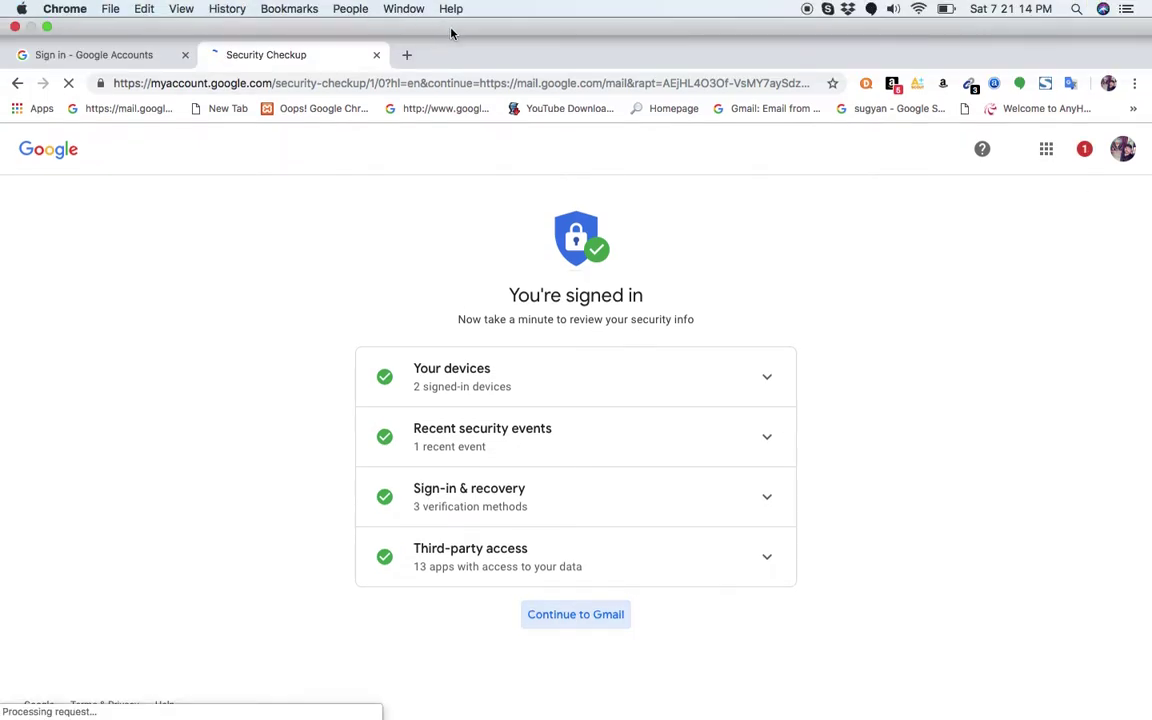
pyautogui.click(405, 56)
pyautogui.write('g')
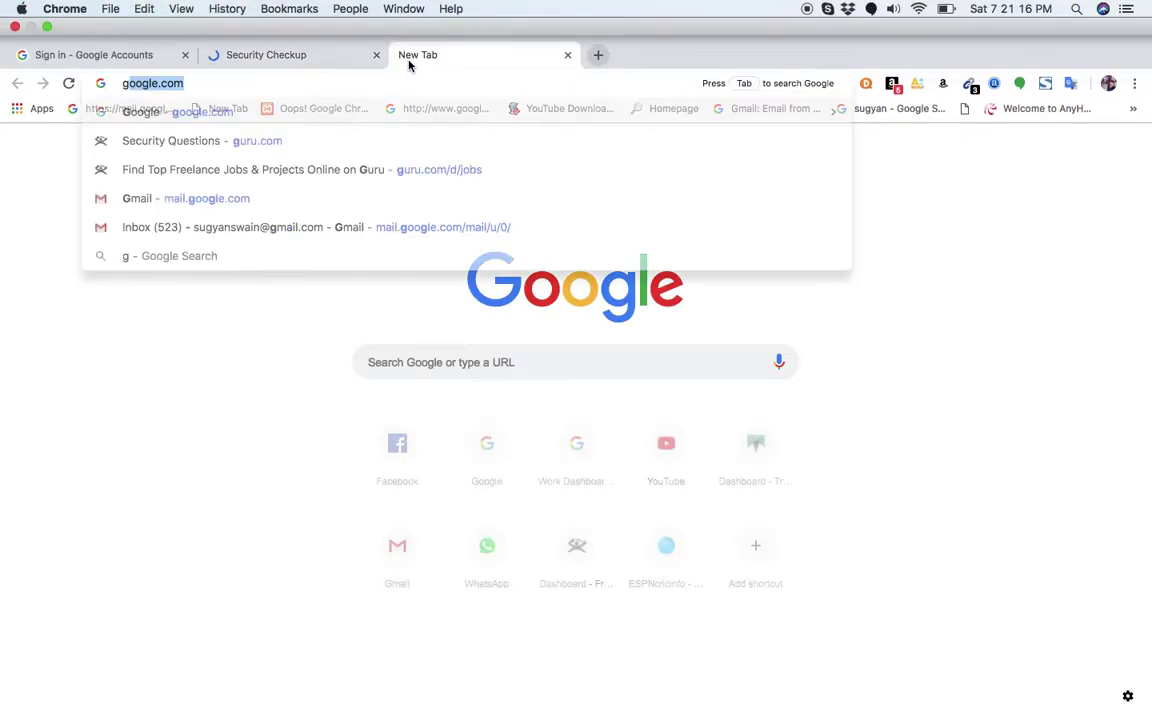
pyautogui.write('oogle.com/ad')
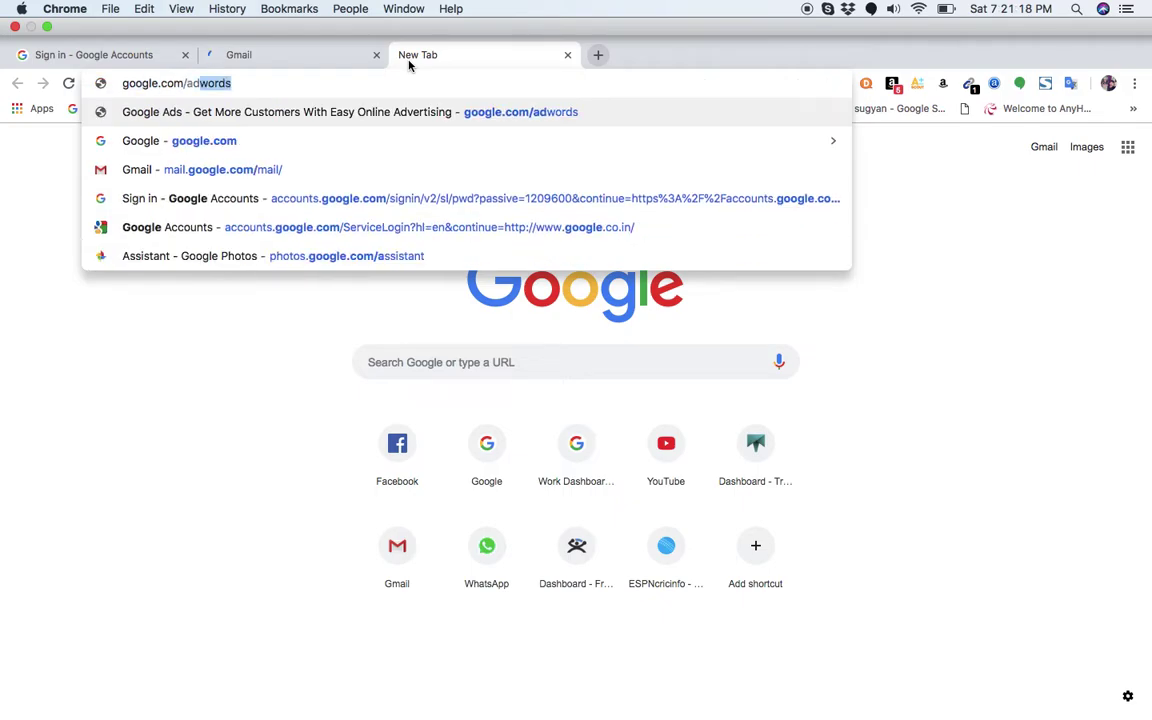
pyautogui.press('Return')
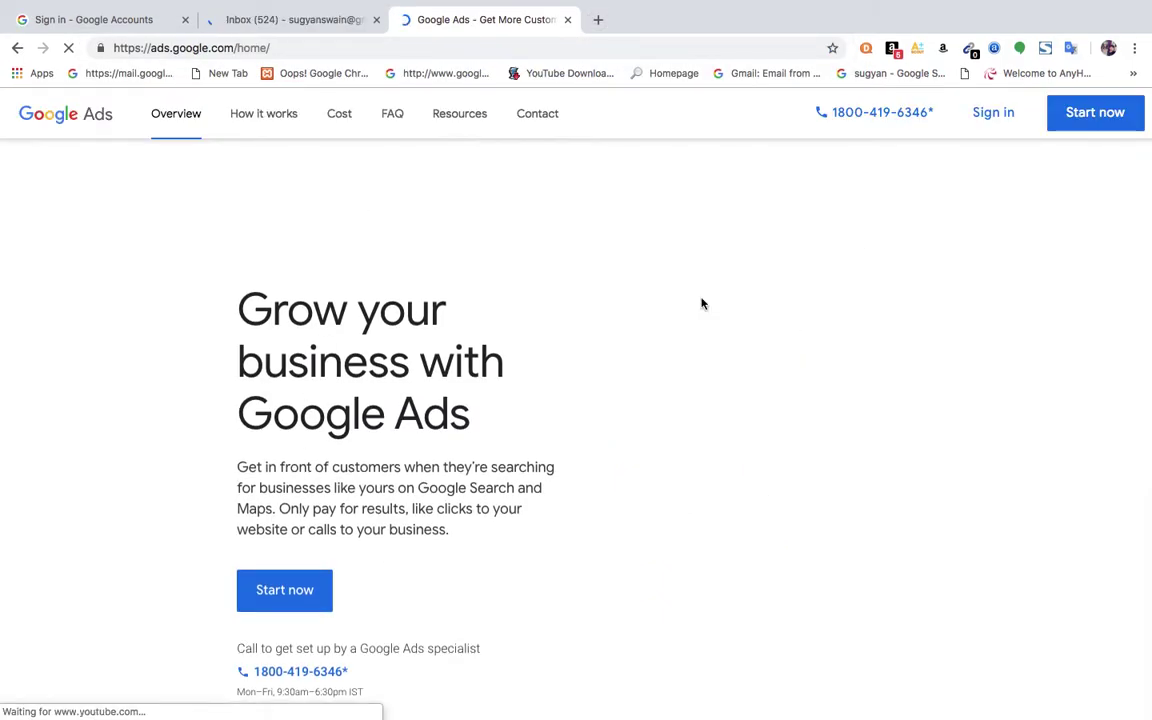
# Start Google Ads and pick the SAR Softwares account, dismissing the notifications.
pyautogui.click(284, 590)
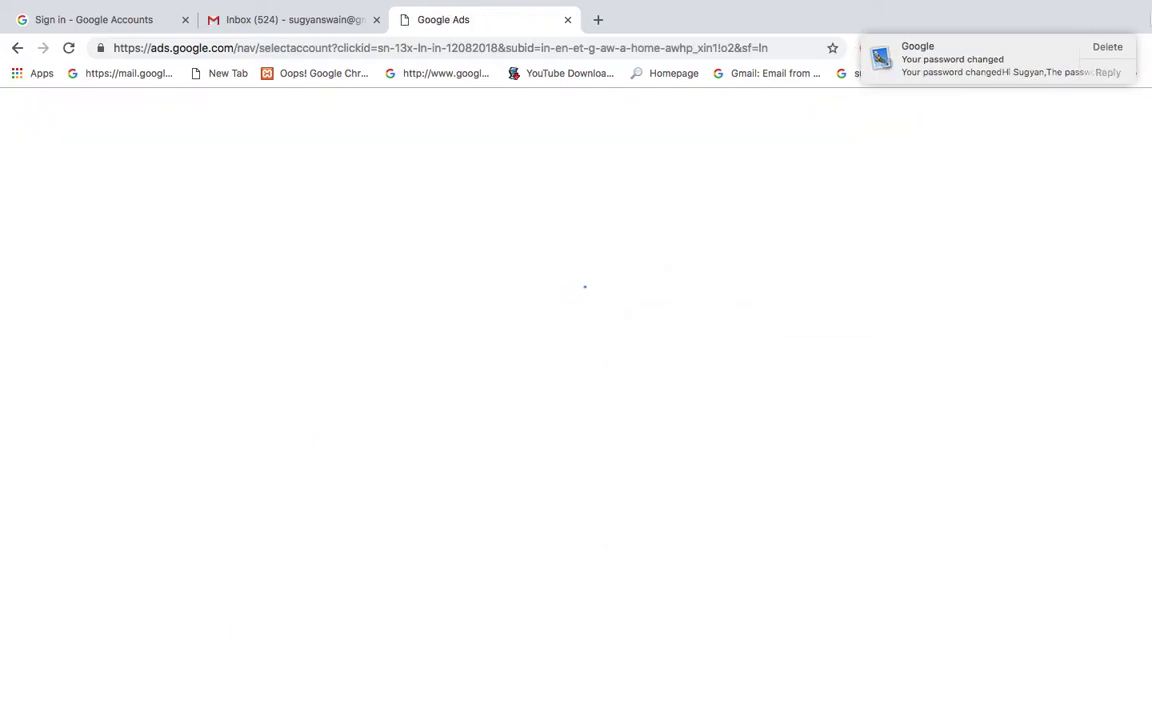
pyautogui.click(1104, 45)
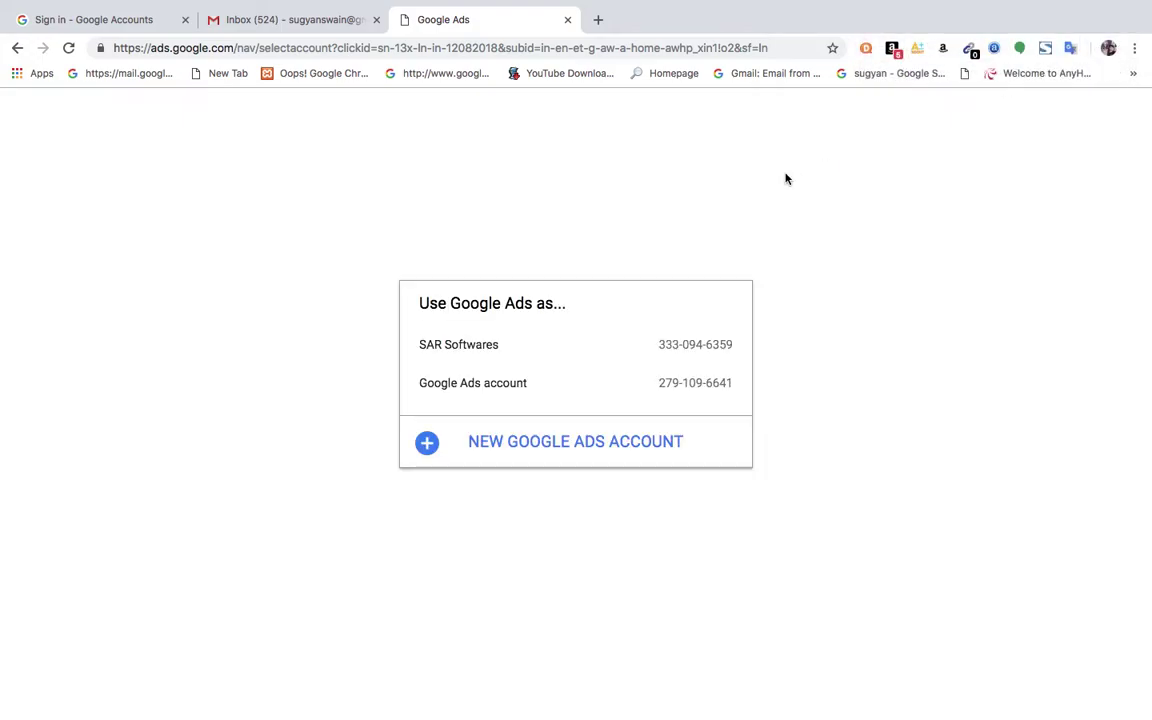
pyautogui.click(483, 348)
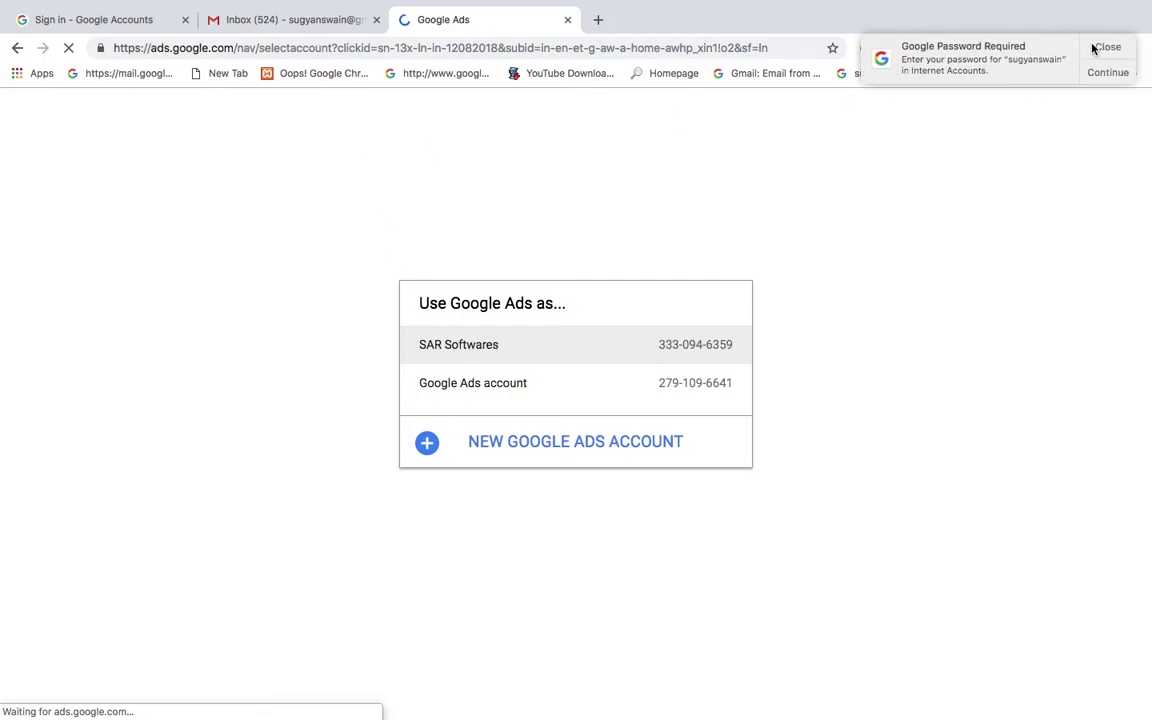
pyautogui.click(1104, 48)
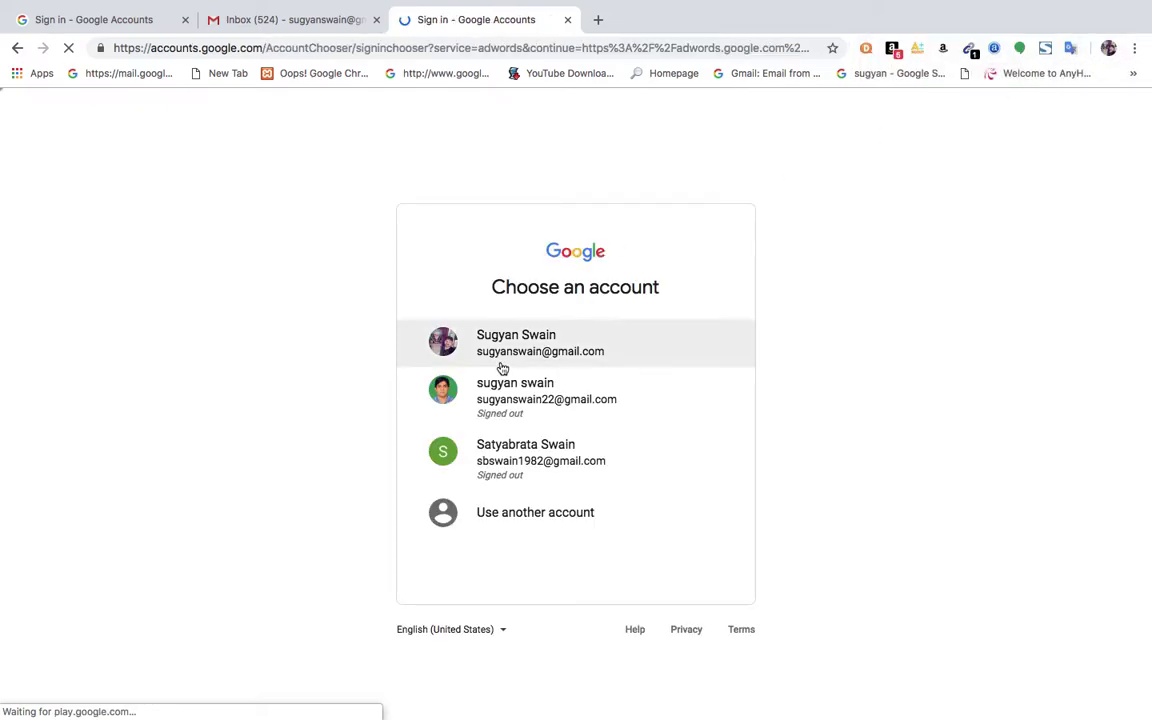
# Sign in with the main Google account and open Keyword Planner from the Tools menu.
pyautogui.click(501, 368)
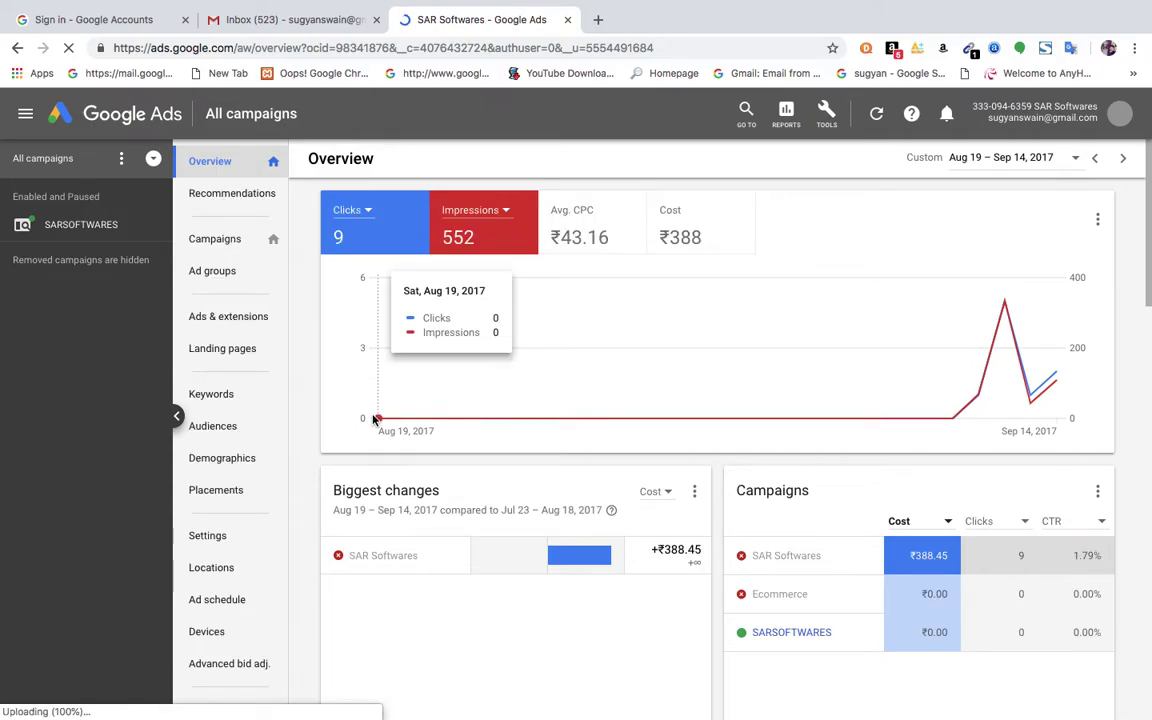
pyautogui.click(826, 118)
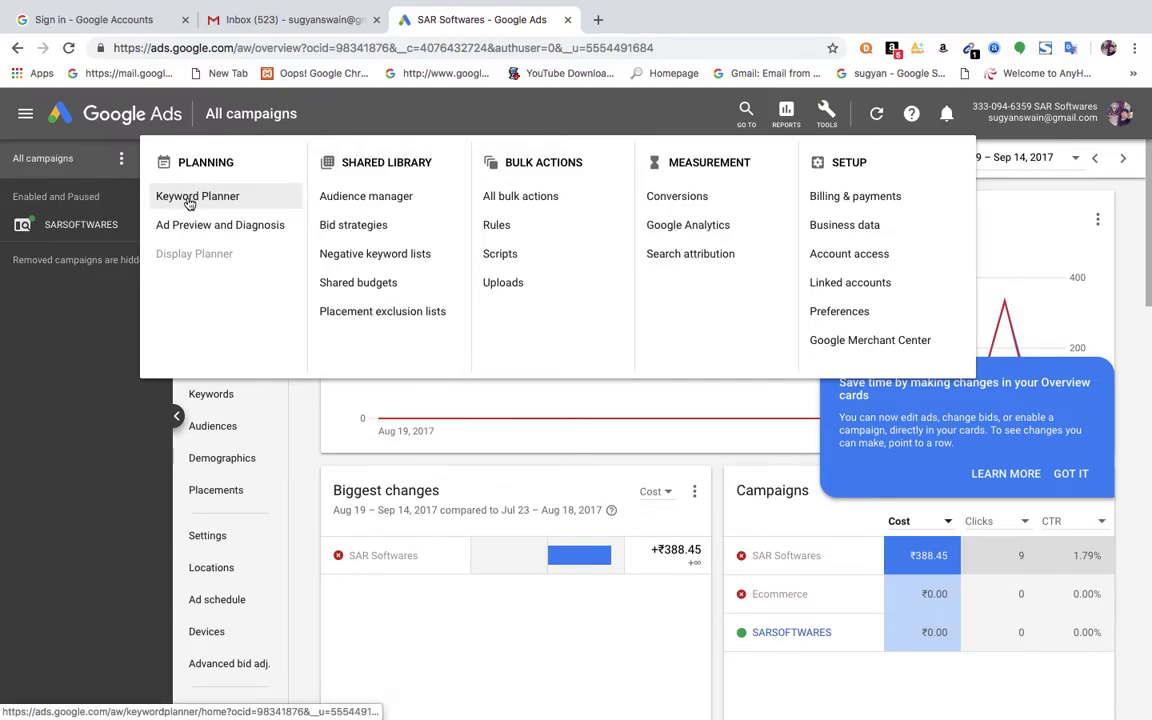
pyautogui.click(189, 199)
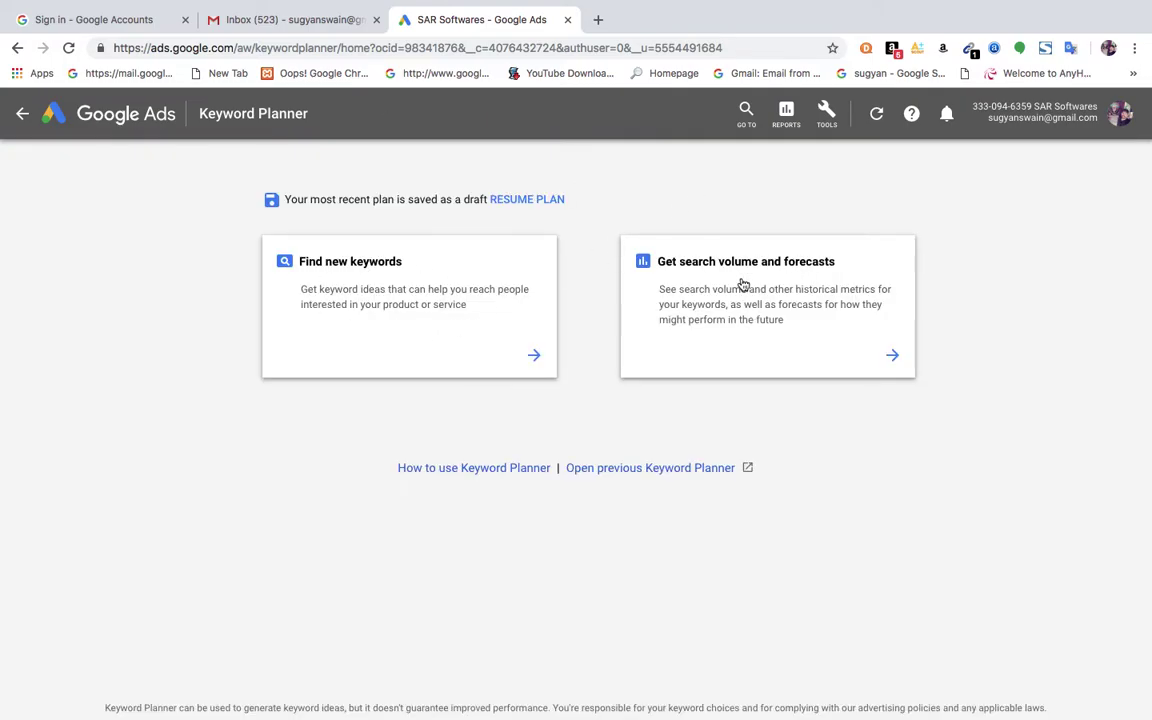
# Forecast 'software development' at 39 clicks, 1.6K impressions and ₹1.4K cost.
pyautogui.click(738, 309)
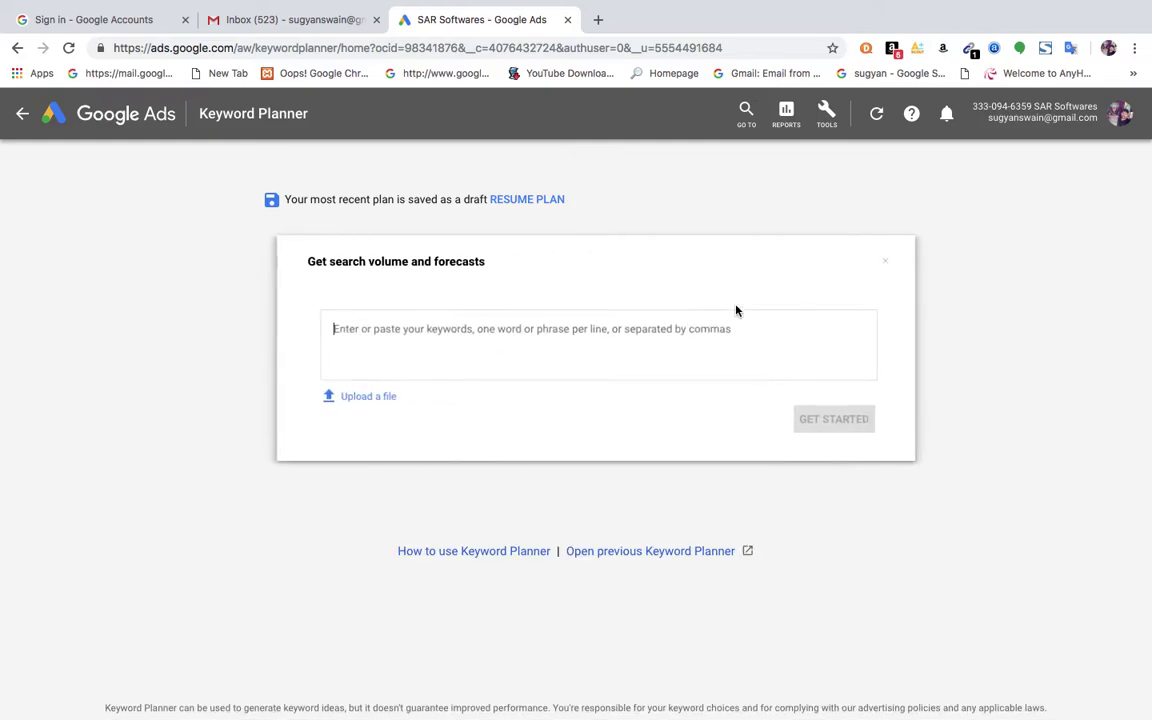
pyautogui.click(487, 330)
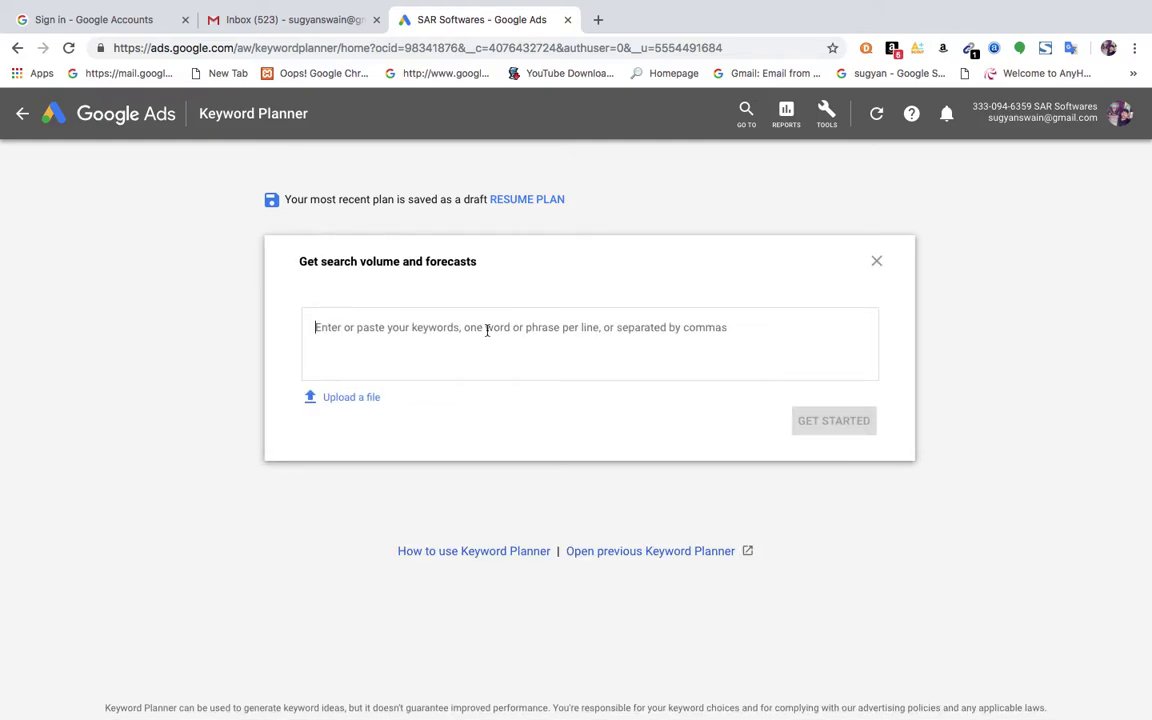
pyautogui.write('software')
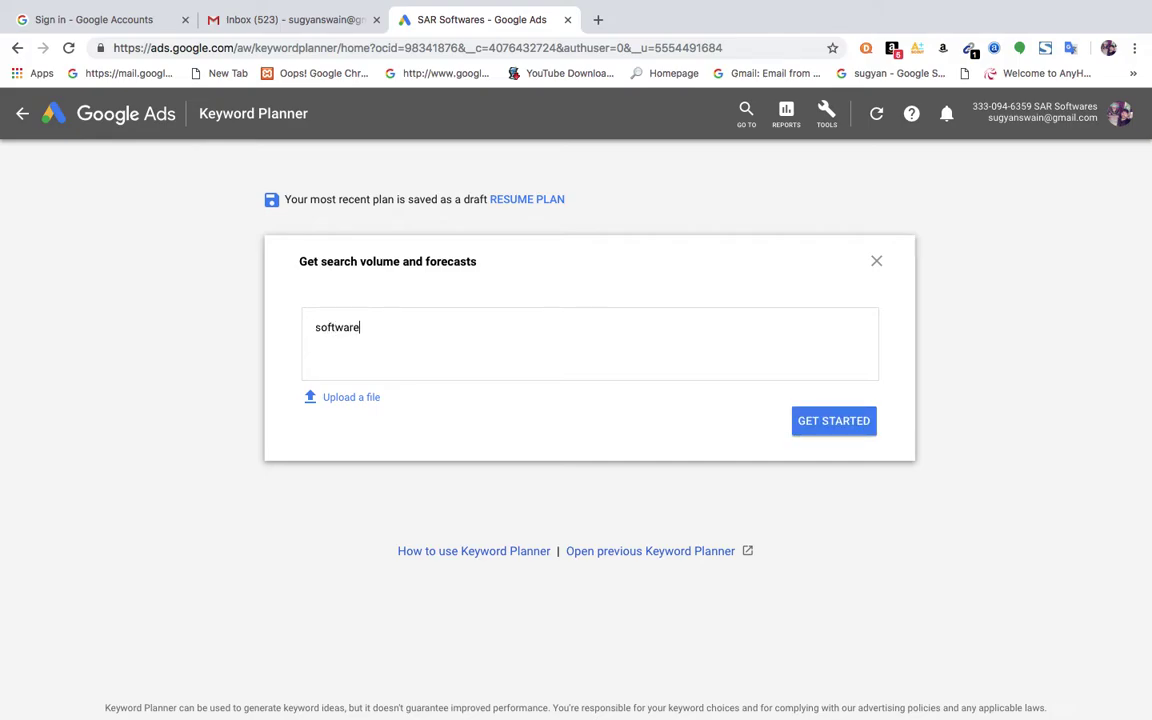
pyautogui.write(' development')
pyautogui.click(815, 422)
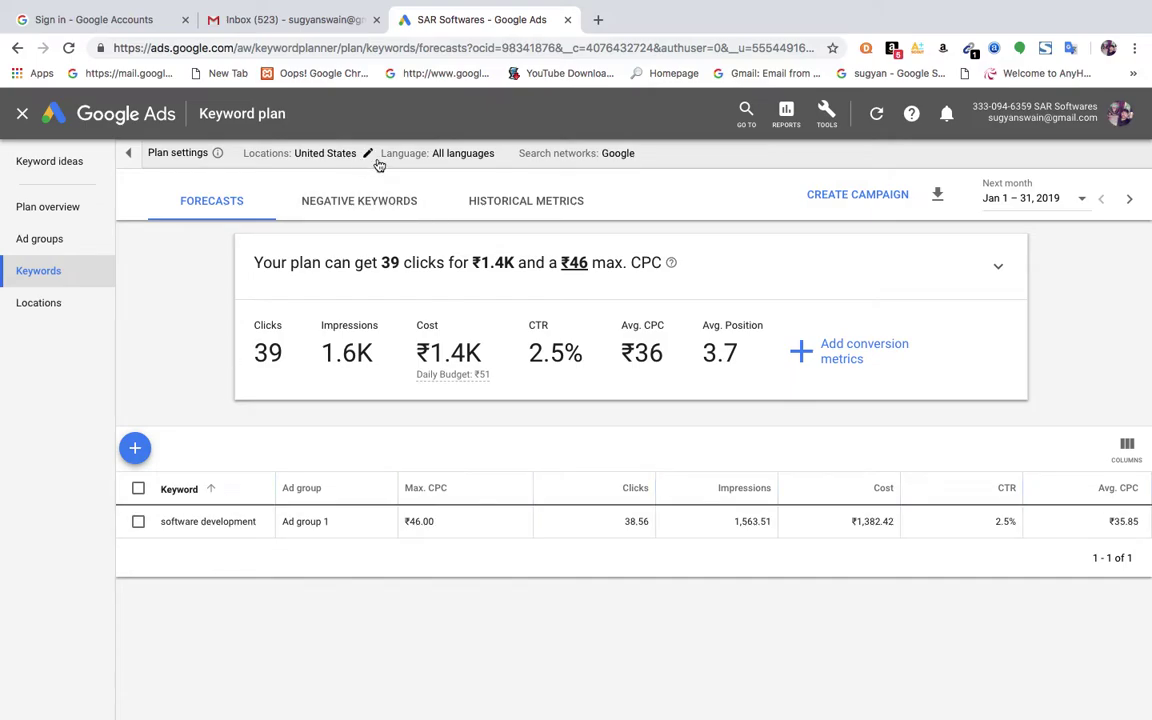
pyautogui.click(320, 156)
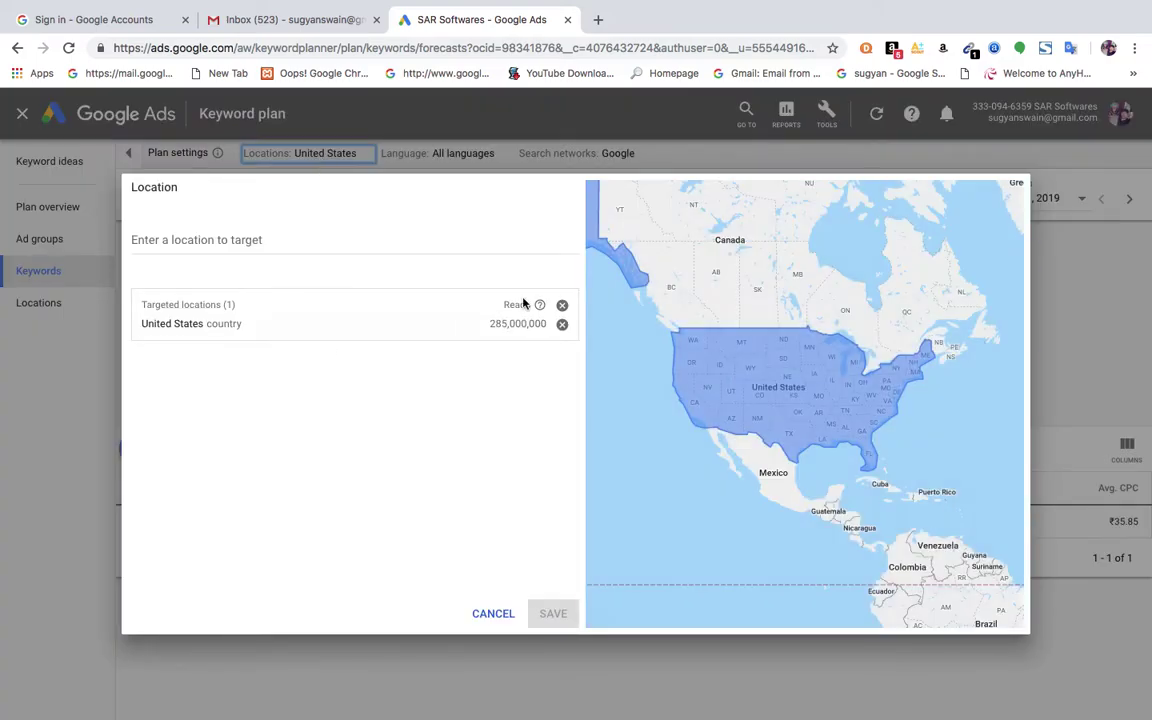
# Replace United States with India as the plan's target location and save it.
pyautogui.click(566, 326)
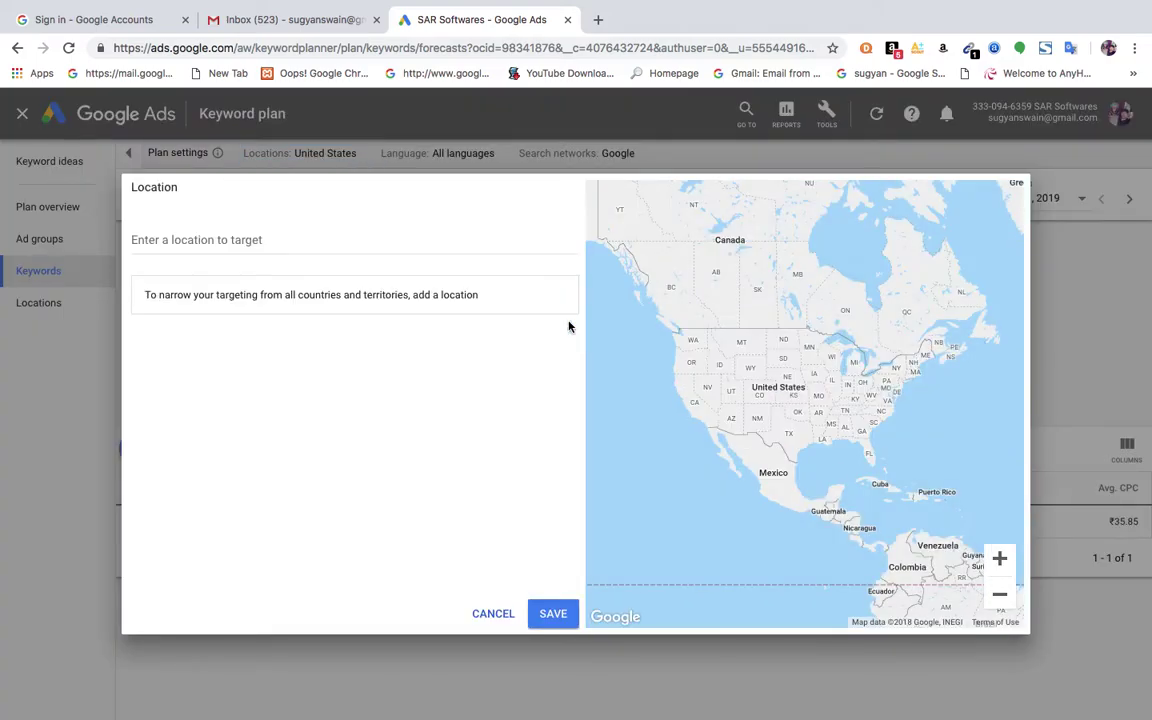
pyautogui.click(244, 243)
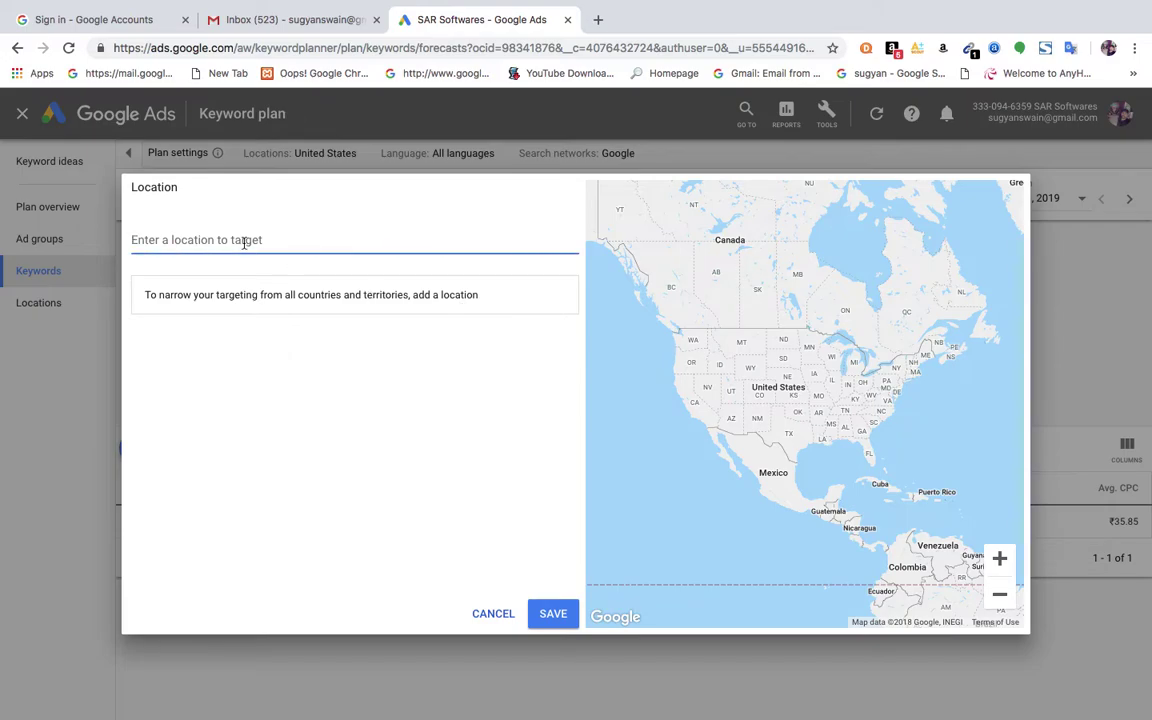
pyautogui.write('Ind')
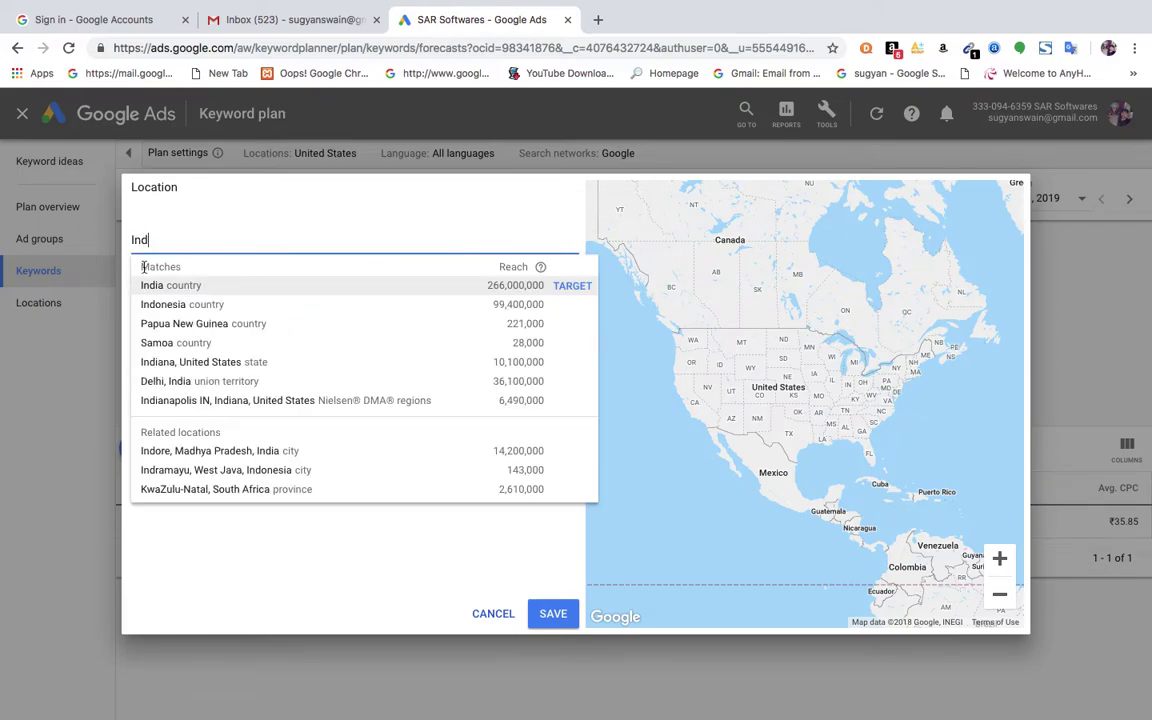
pyautogui.click(572, 287)
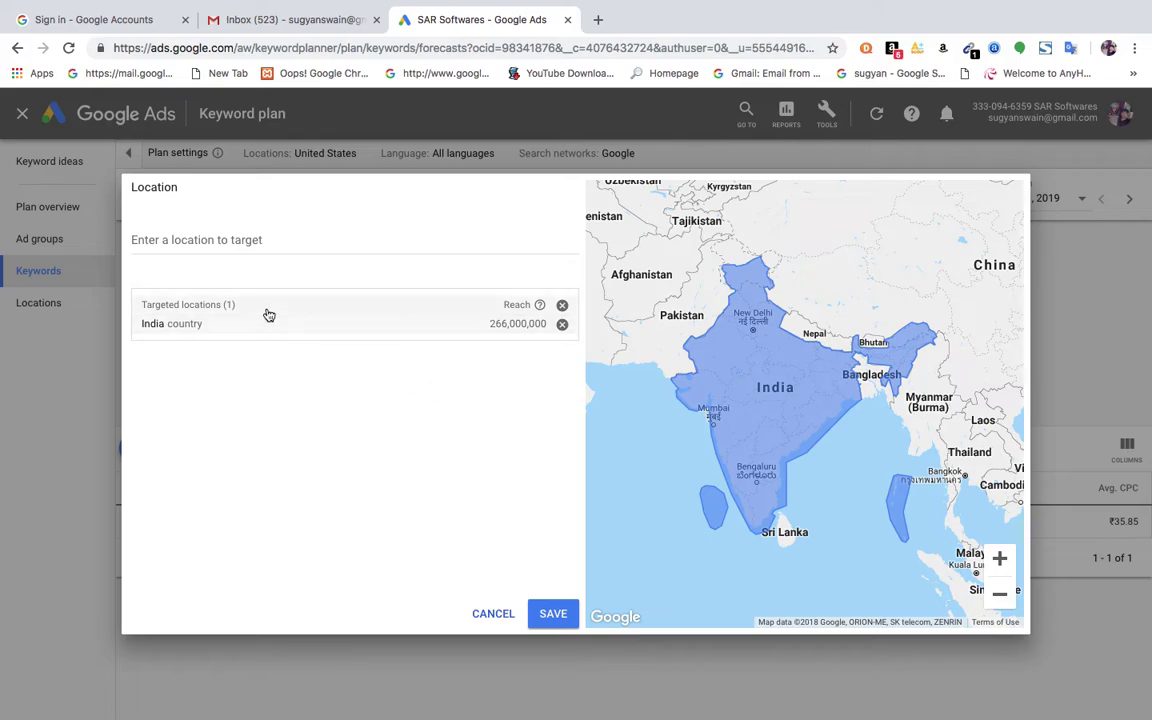
pyautogui.click(553, 614)
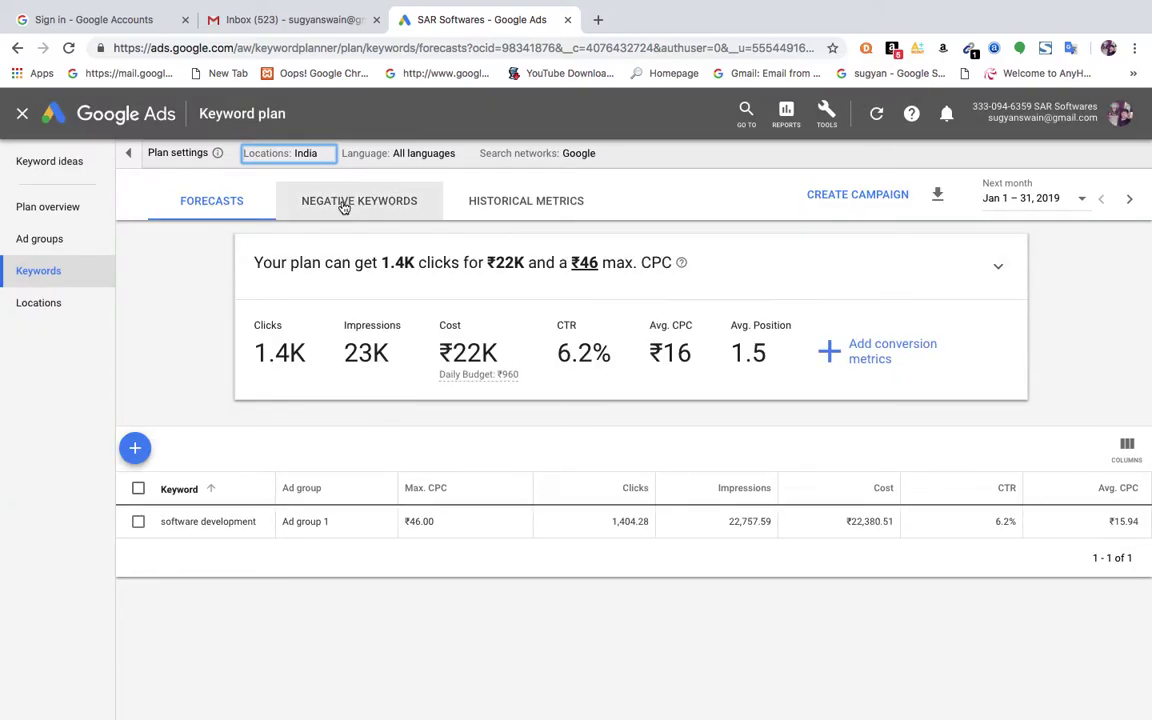
# Move through Plan overview and Keywords to the empty Keyword ideas search box.
pyautogui.click(49, 210)
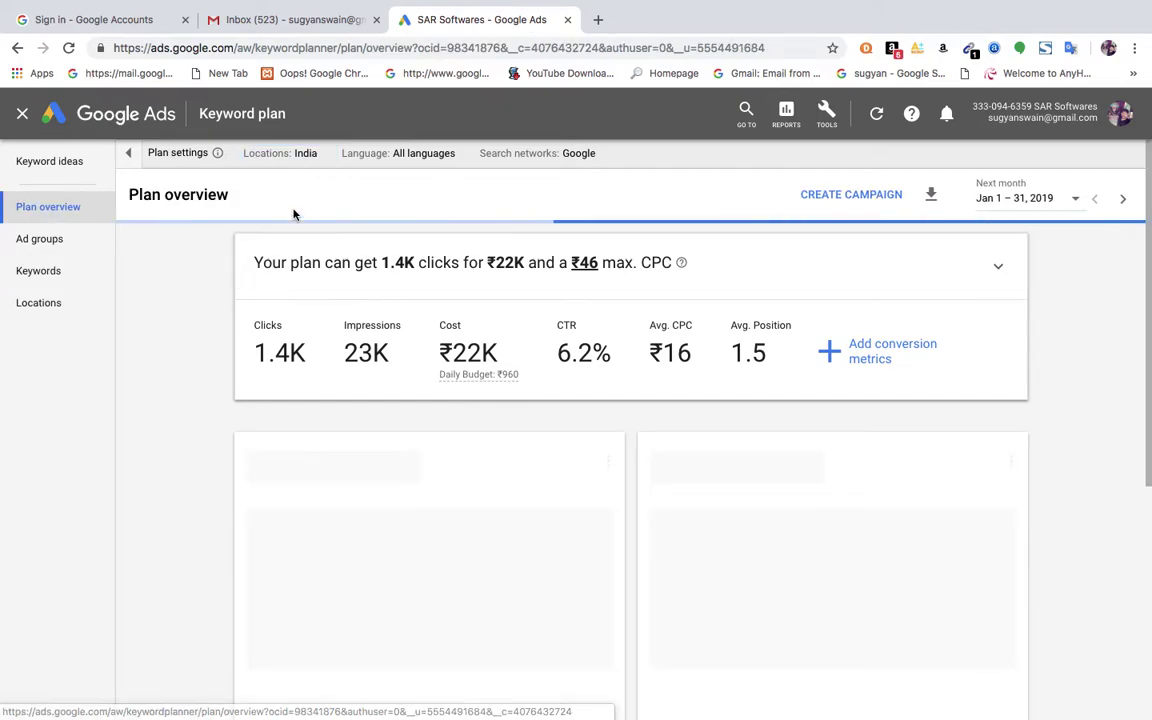
pyautogui.click(37, 270)
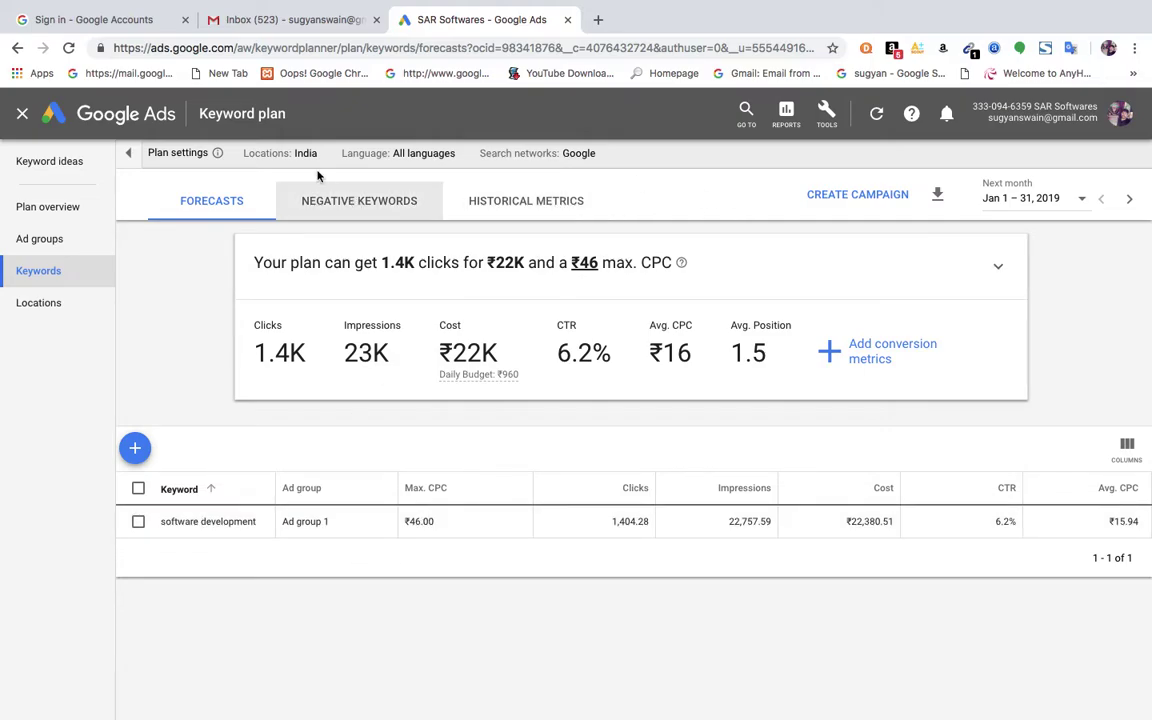
pyautogui.click(57, 168)
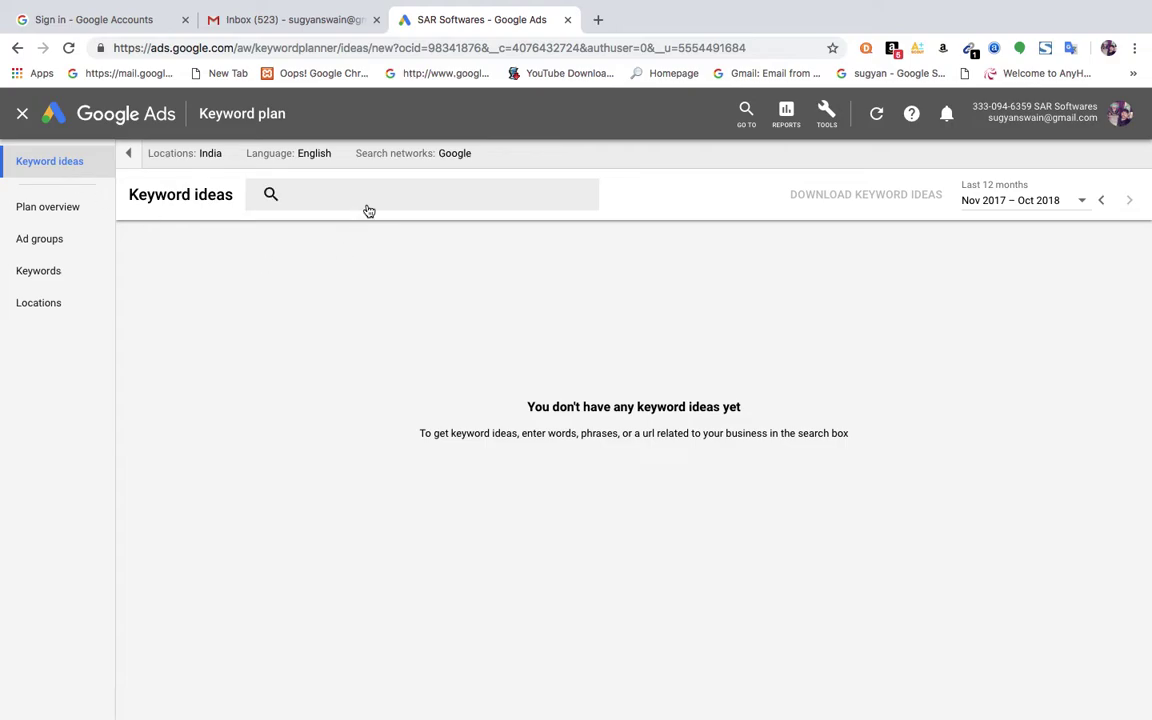
pyautogui.click(366, 205)
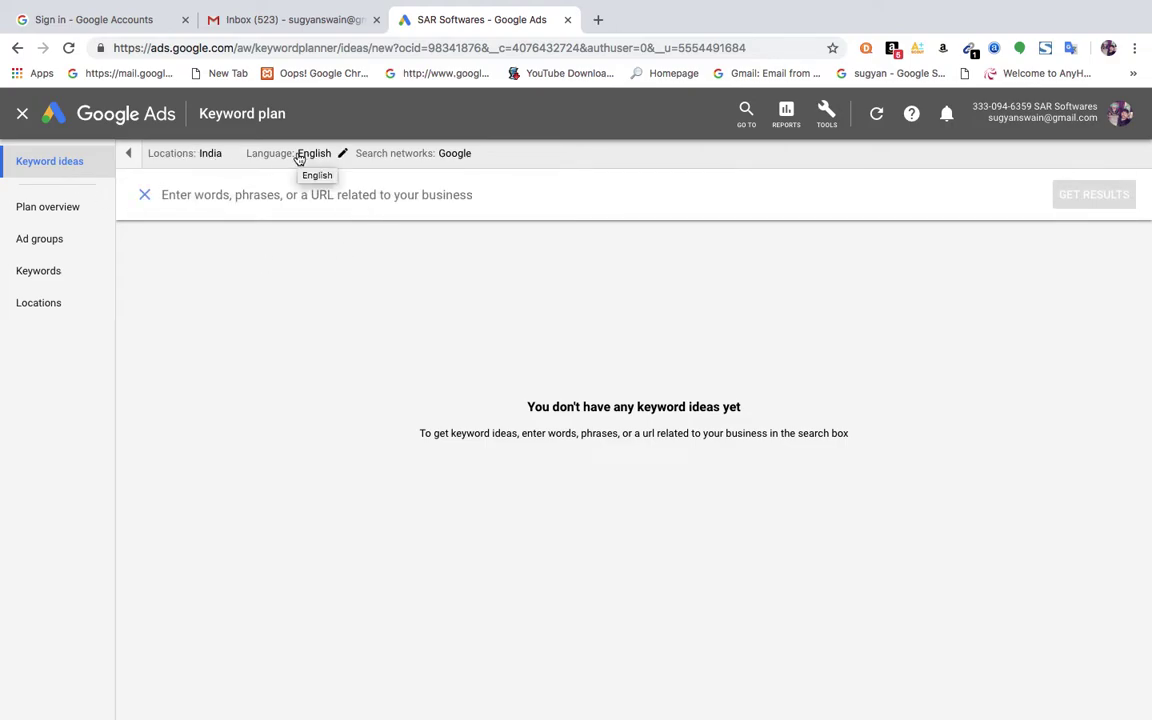
# Enter 'software development' as the keyword ideas search and request results.
pyautogui.write('software ')
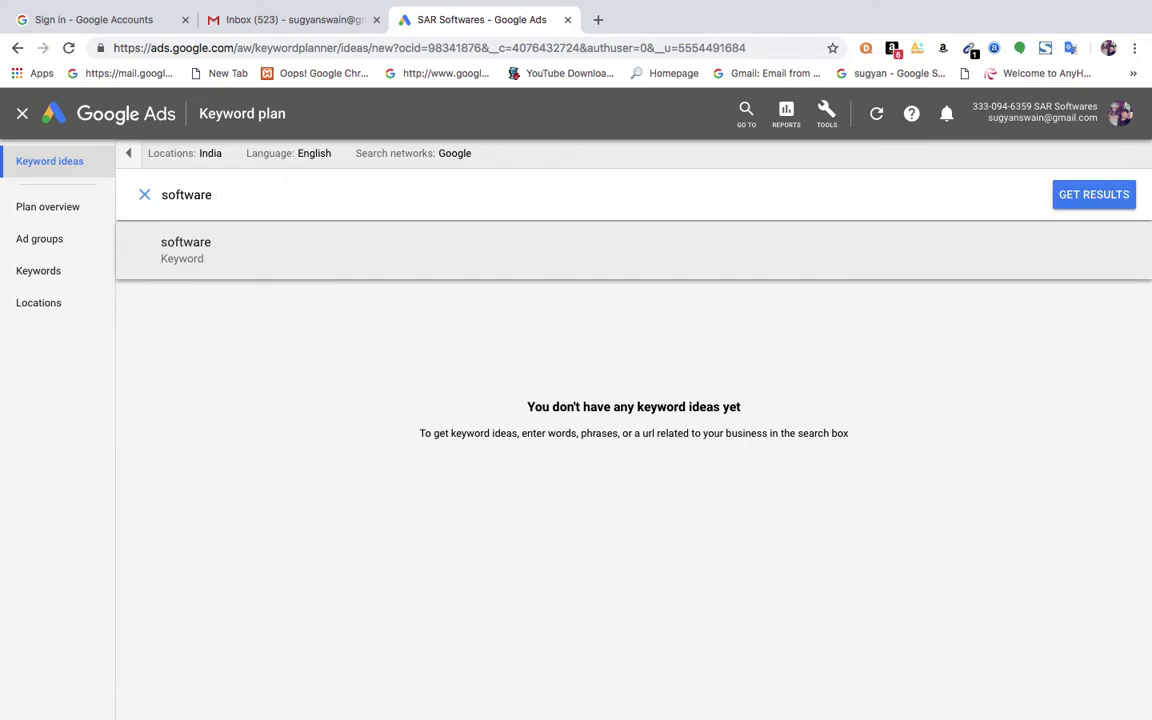
pyautogui.write('development')
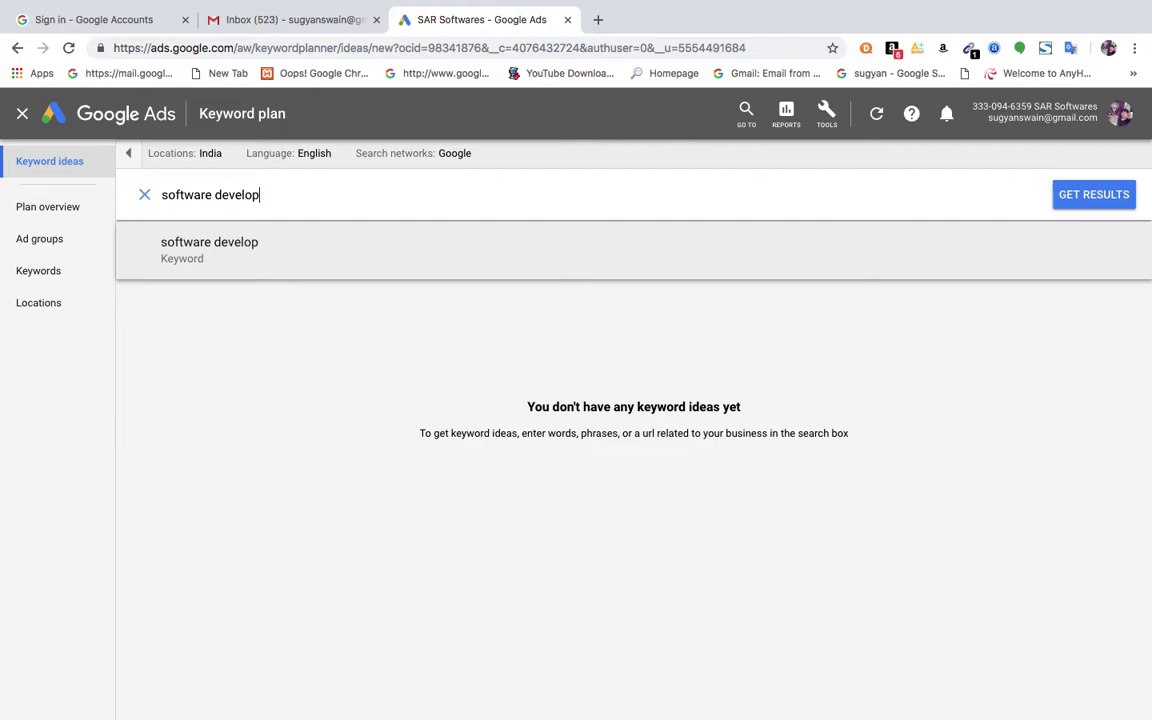
pyautogui.click(1089, 199)
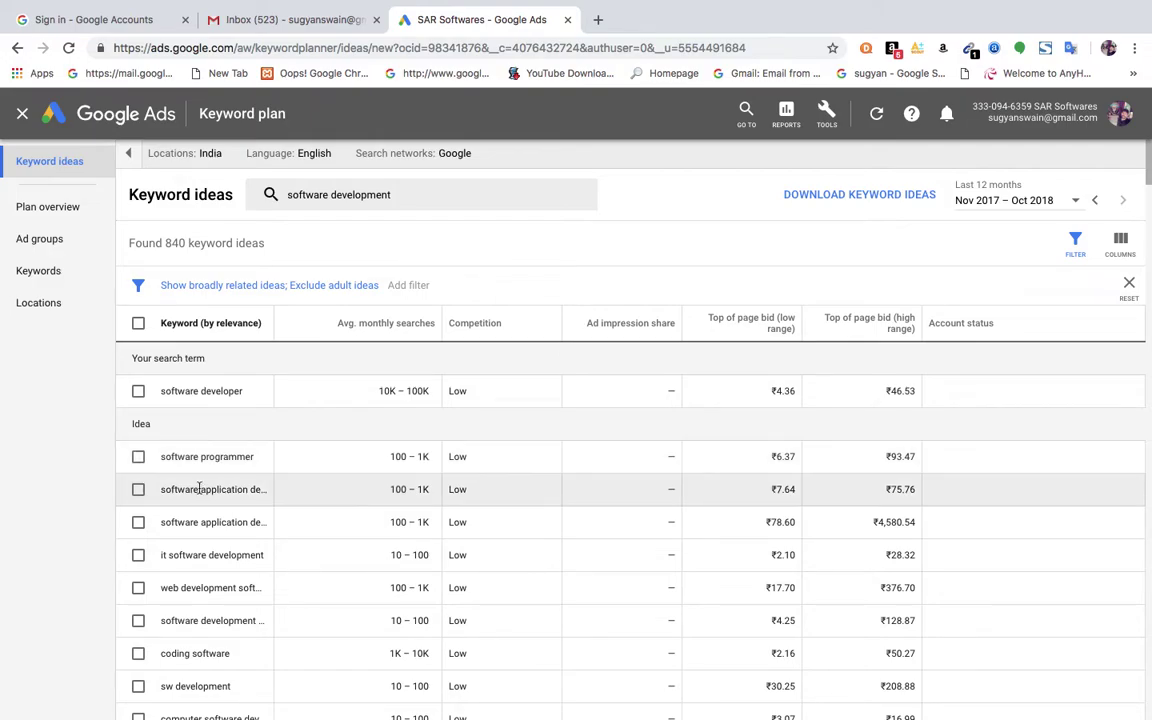
# Google 'software development' in a new tab, then return to the SAR Softwares Google Ads tab.
pyautogui.click(597, 20)
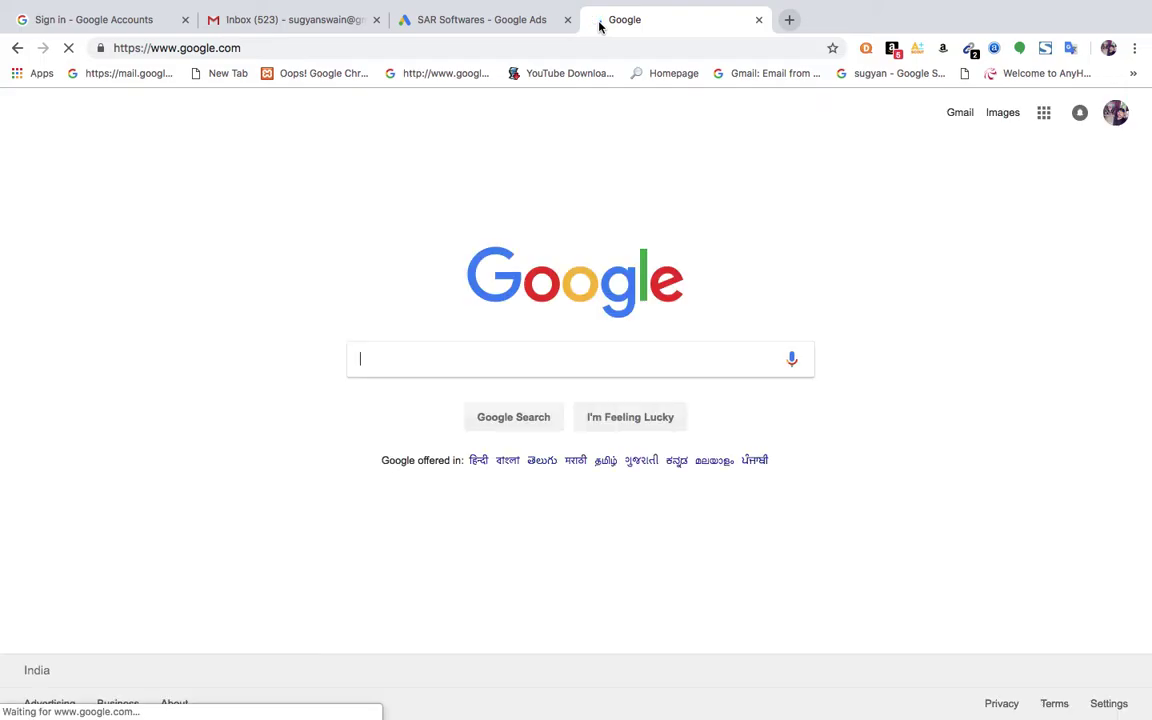
pyautogui.write('softwa')
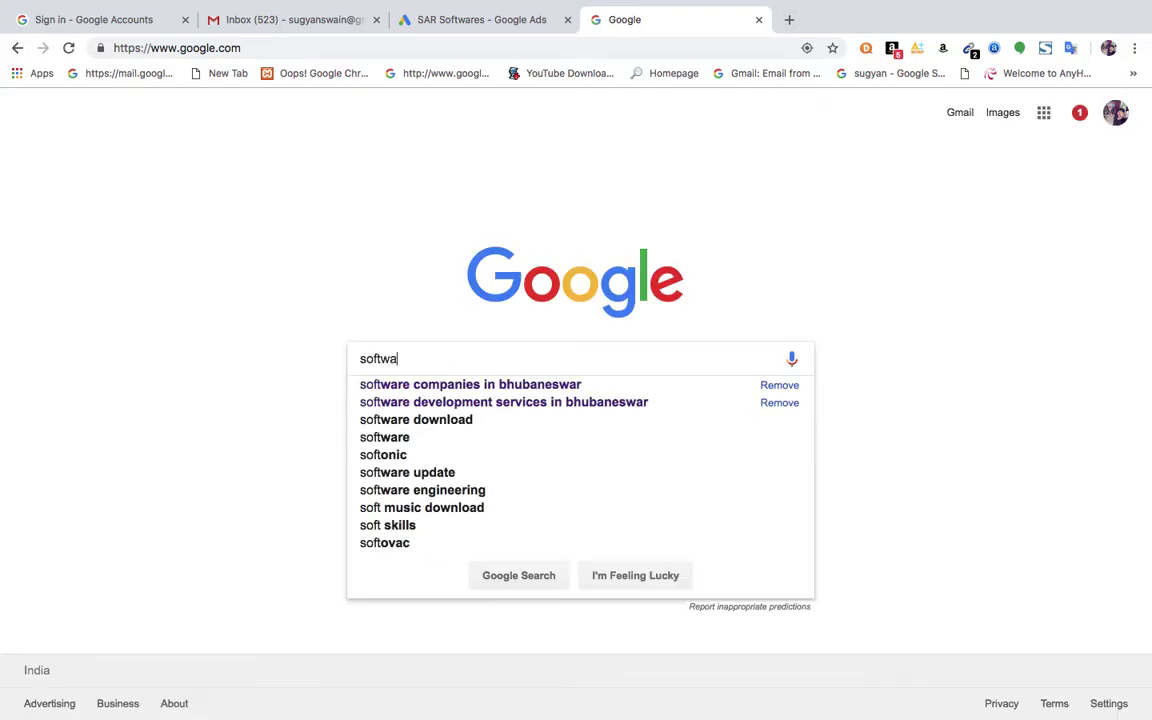
pyautogui.write('re development')
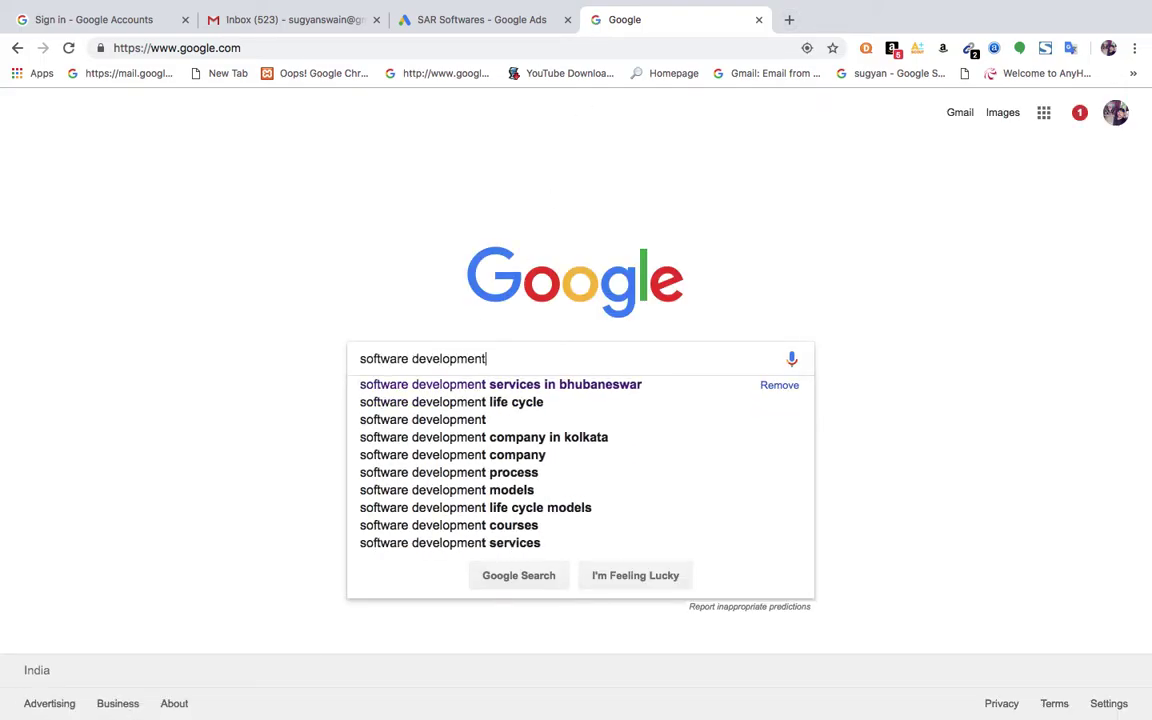
pyautogui.press('Return')
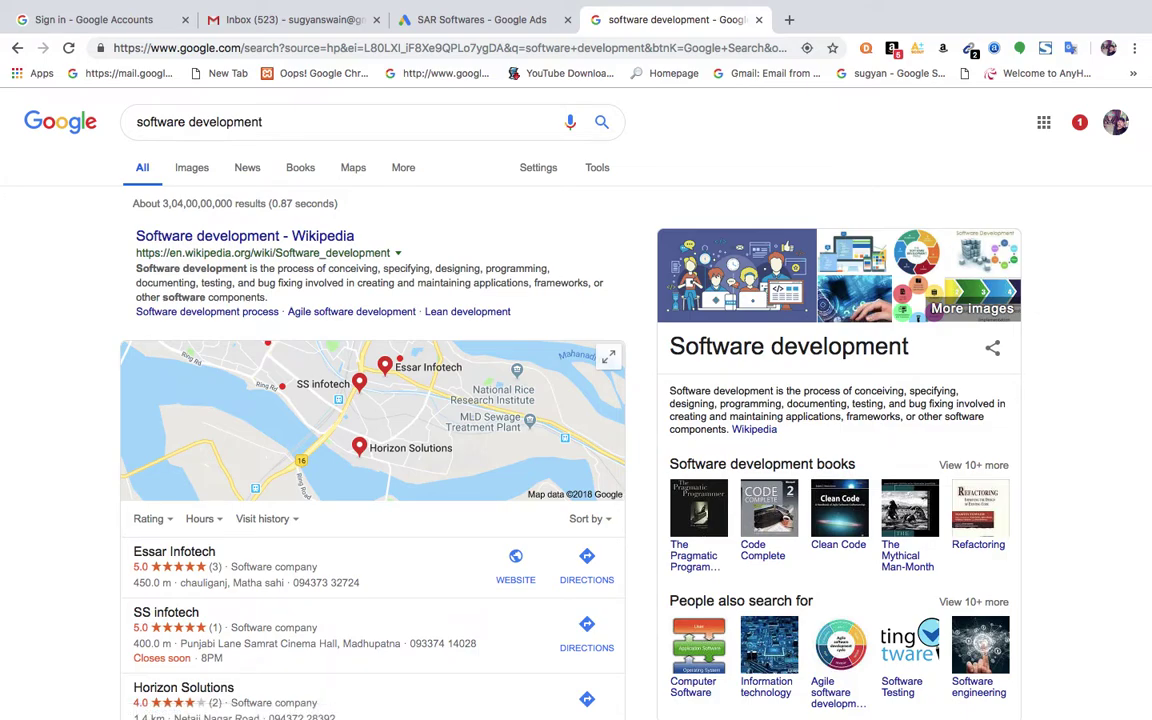
pyautogui.click(476, 20)
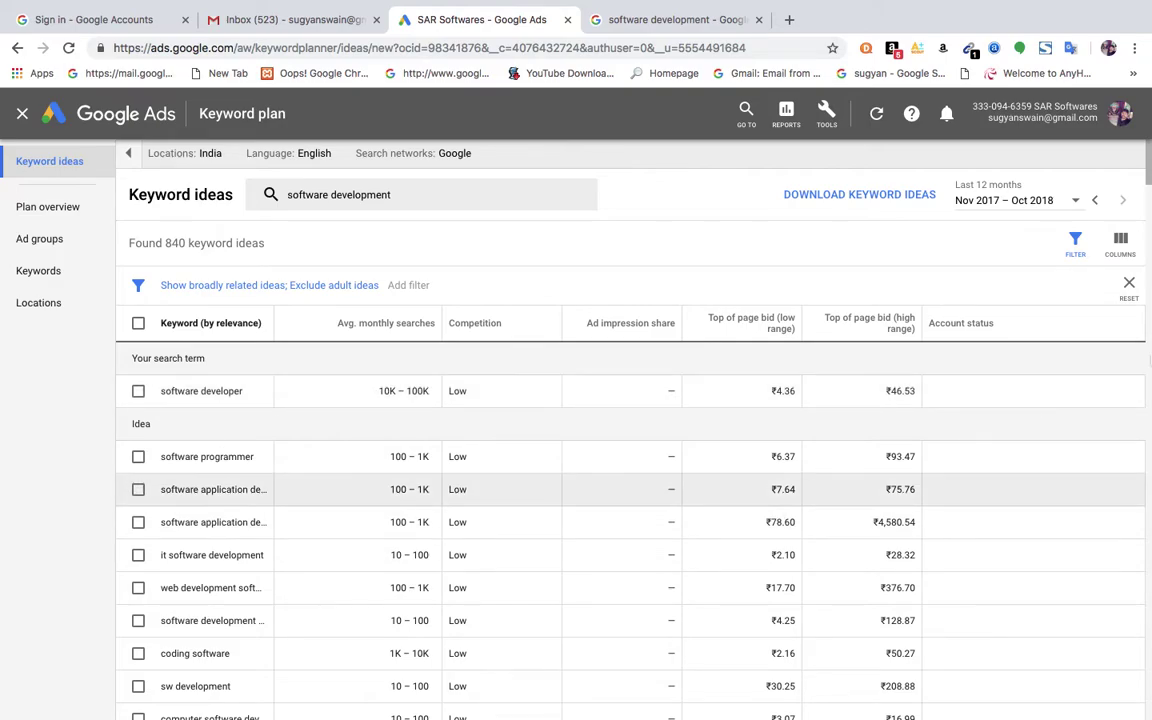
# Widen the Keyword, Avg. monthly searches and Competition columns of the ideas table.
pyautogui.moveTo(1148, 160); pyautogui.dragTo(1148, 200)
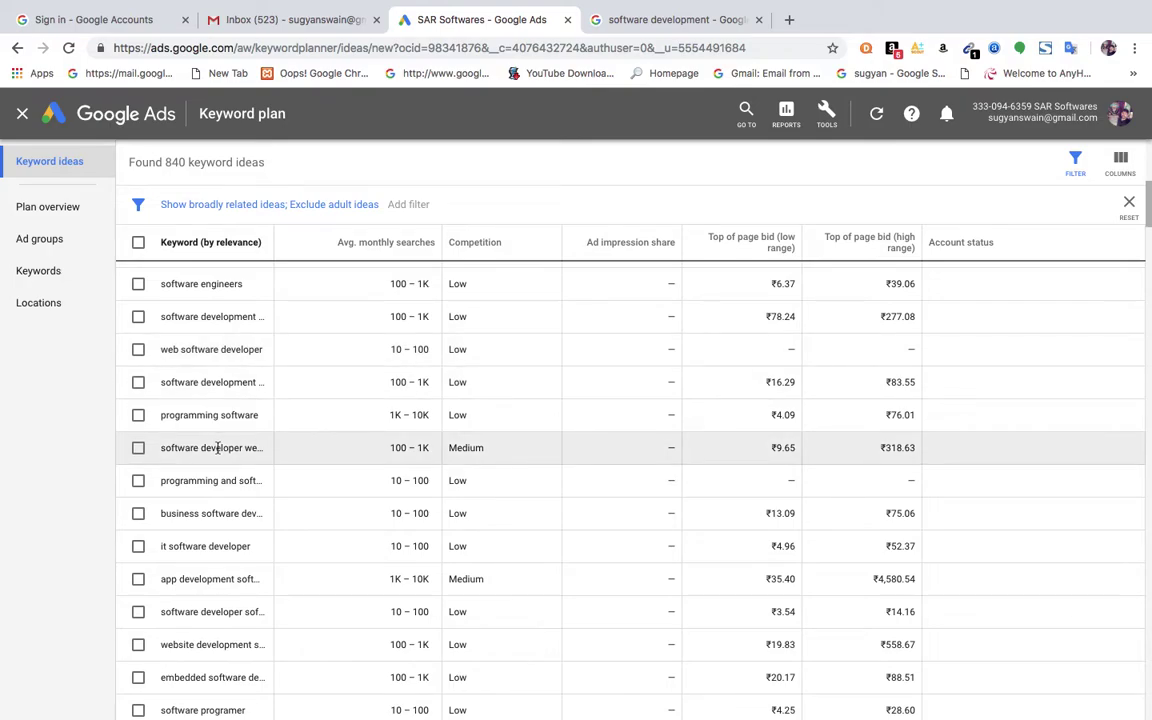
pyautogui.moveTo(267, 240); pyautogui.dragTo(392, 237)
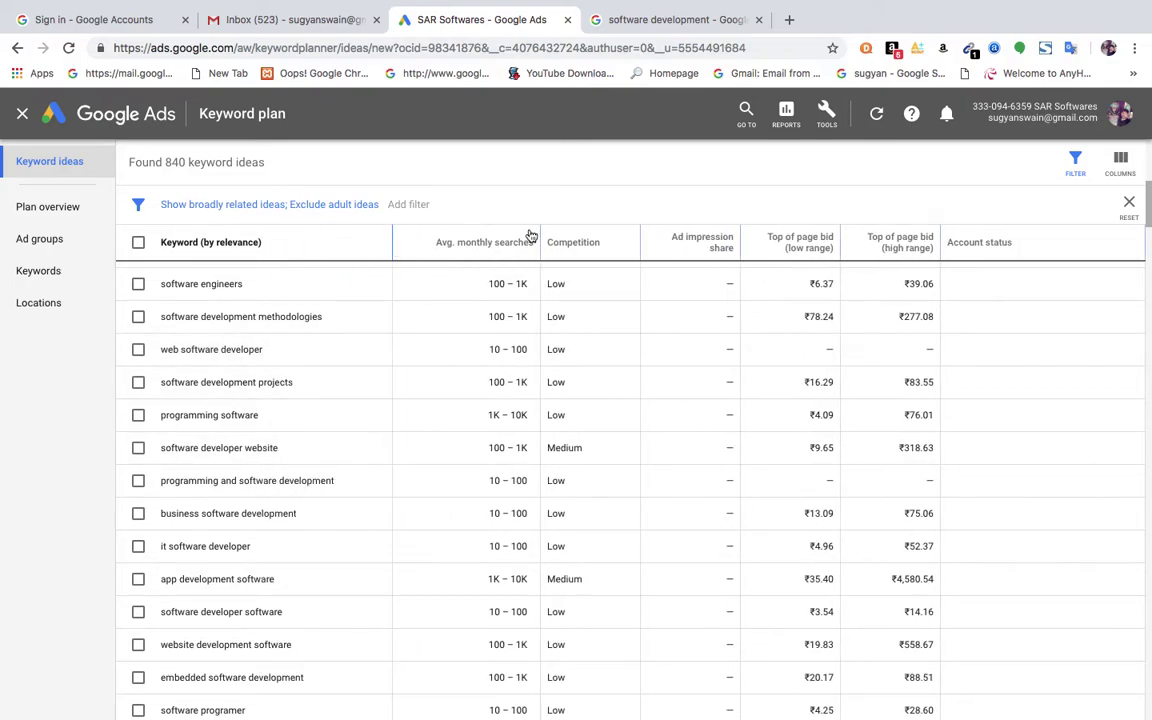
pyautogui.moveTo(540, 237); pyautogui.dragTo(579, 236)
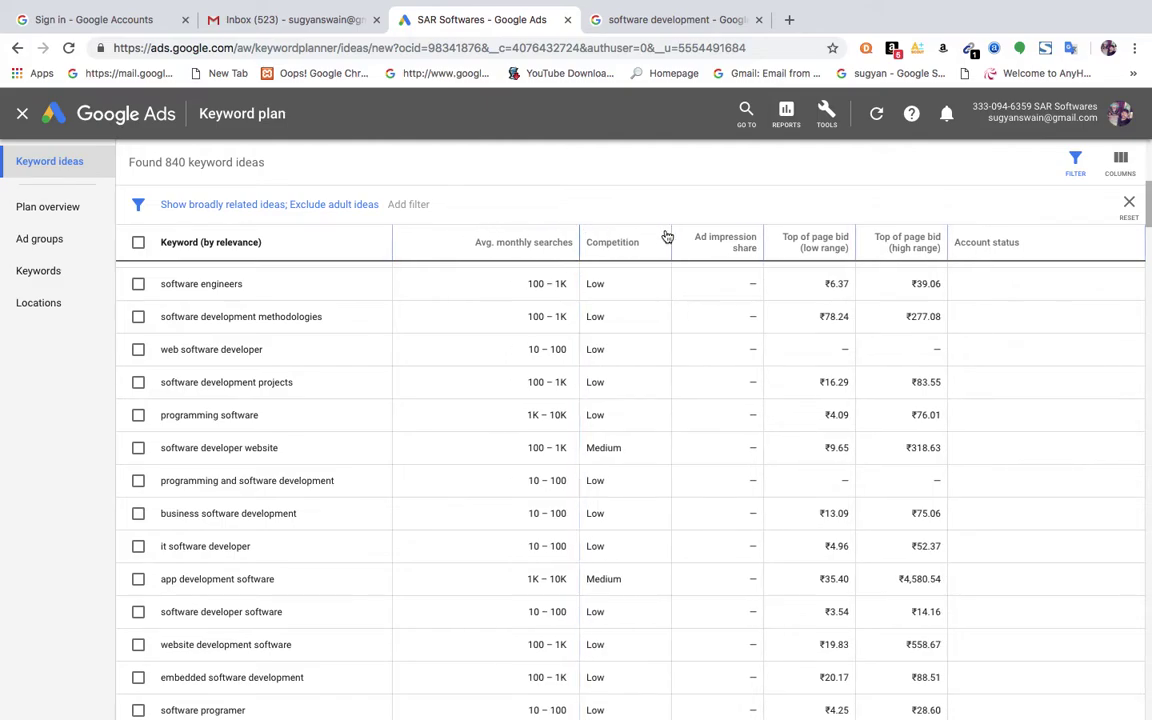
pyautogui.moveTo(667, 236); pyautogui.dragTo(730, 231)
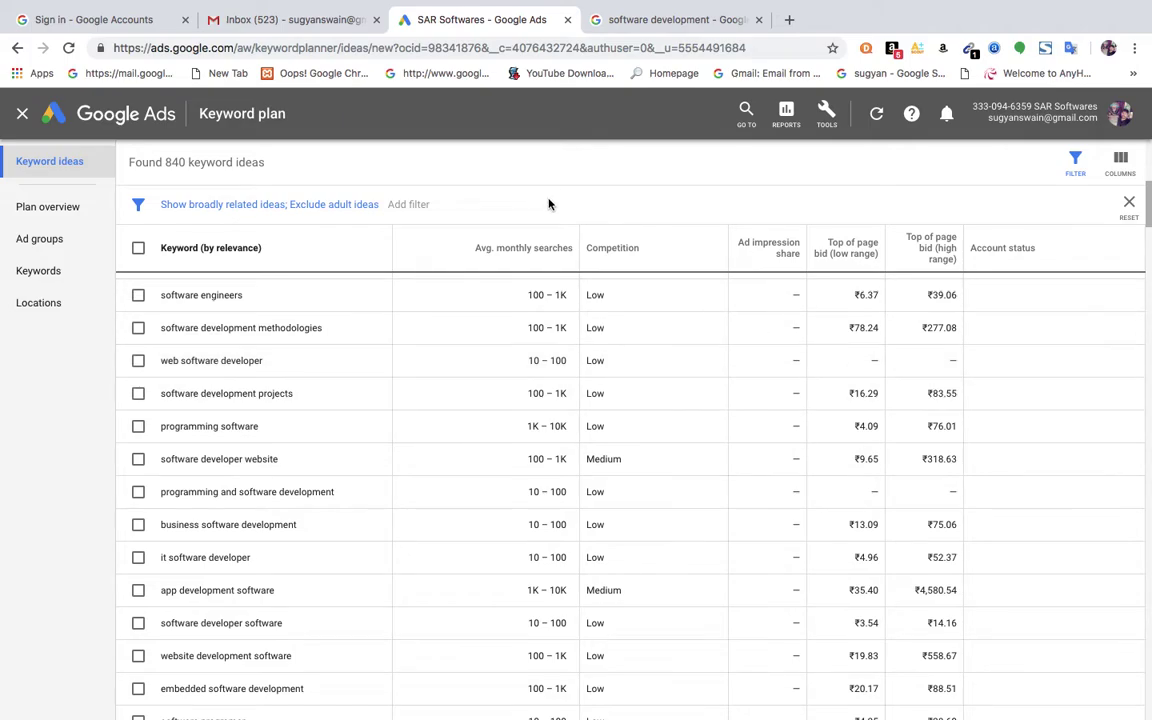
pyautogui.click(545, 205)
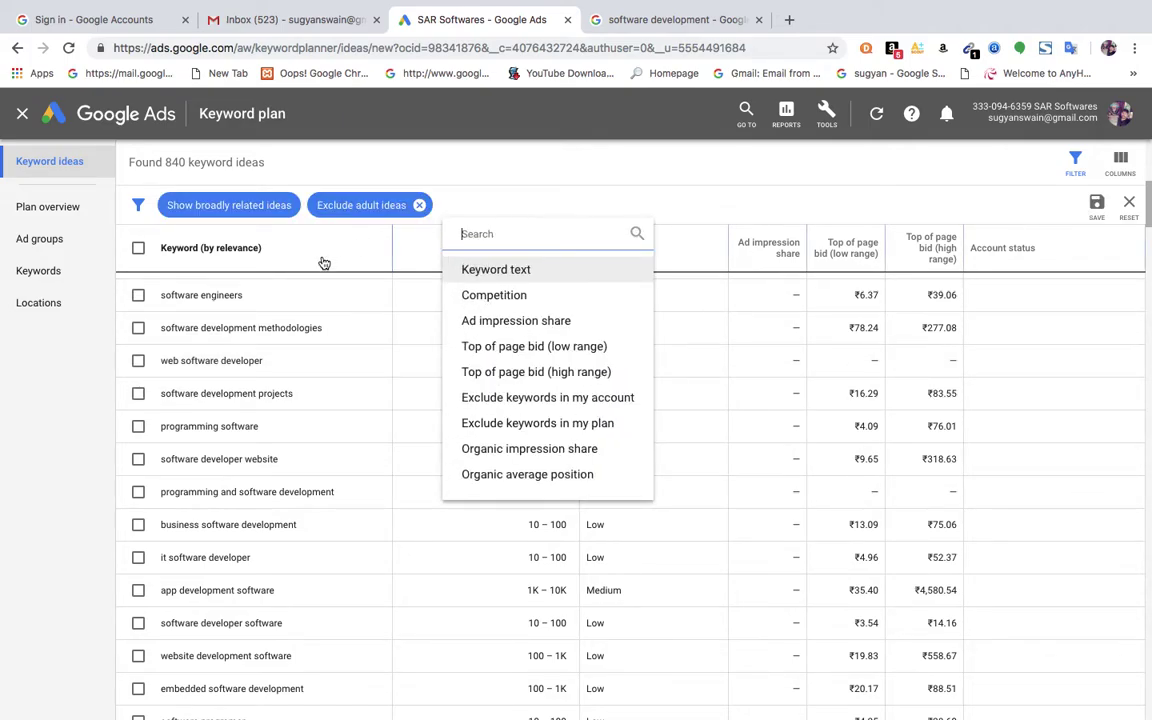
pyautogui.moveTo(1148, 217); pyautogui.dragTo(1148, 170)
pyautogui.click(693, 209)
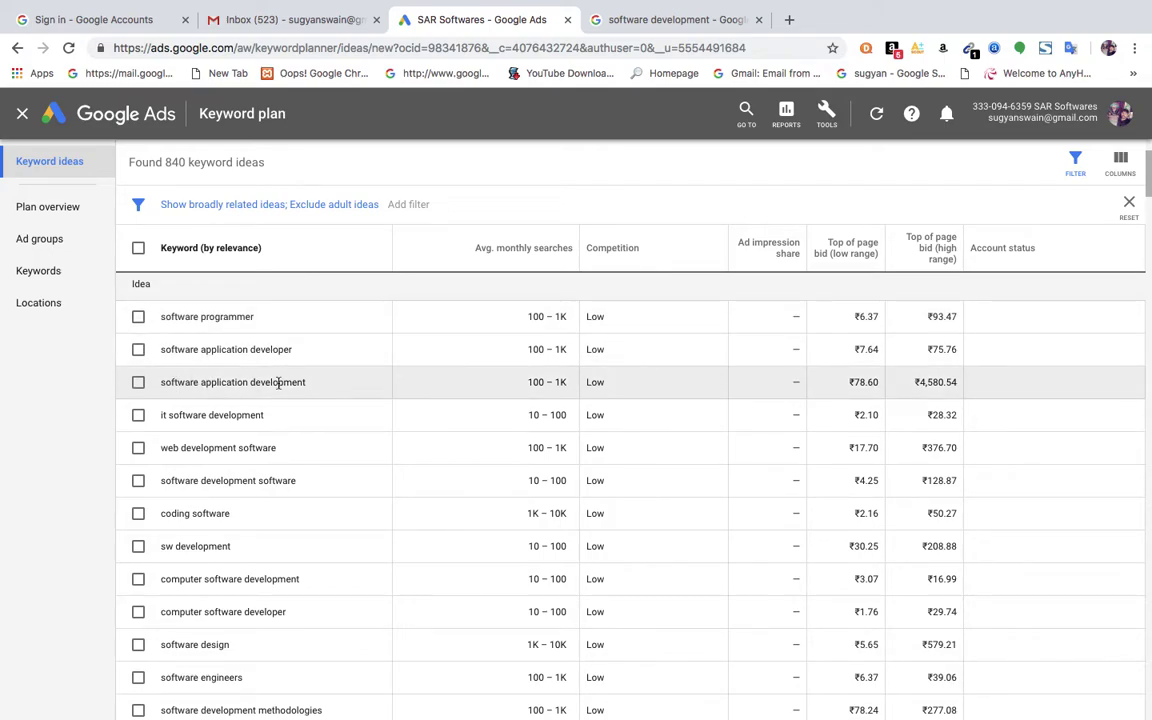
pyautogui.moveTo(162, 382); pyautogui.dragTo(311, 386)
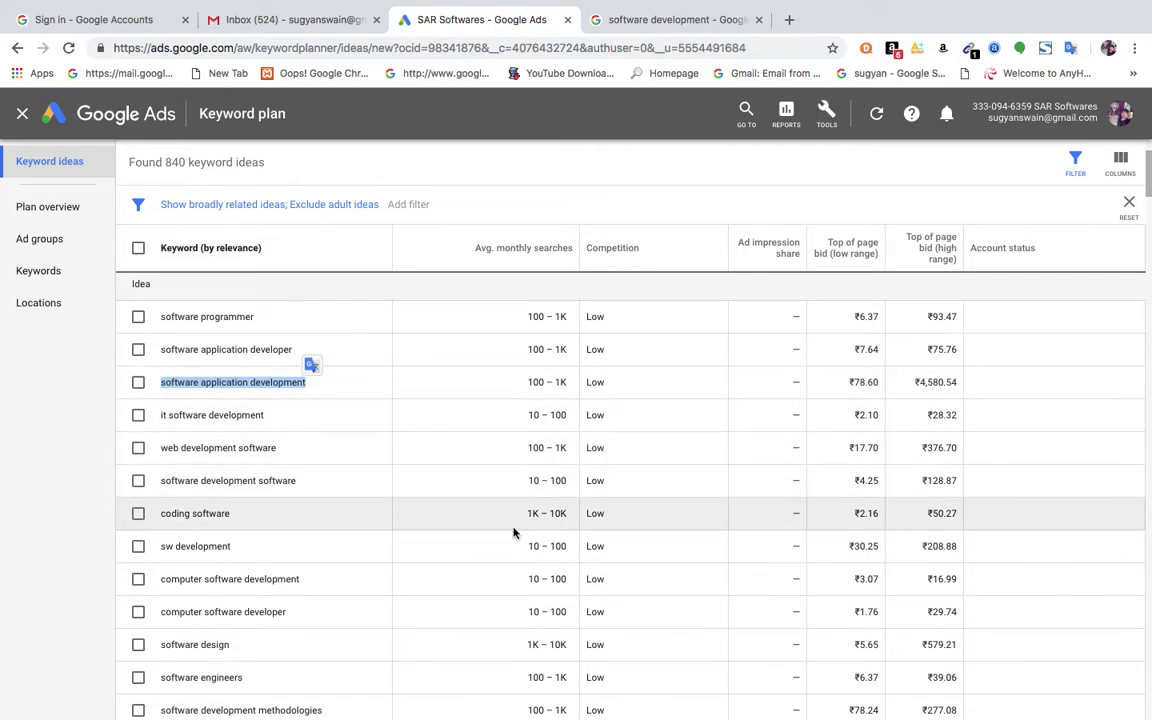
pyautogui.scroll(-5, 1133, 259)
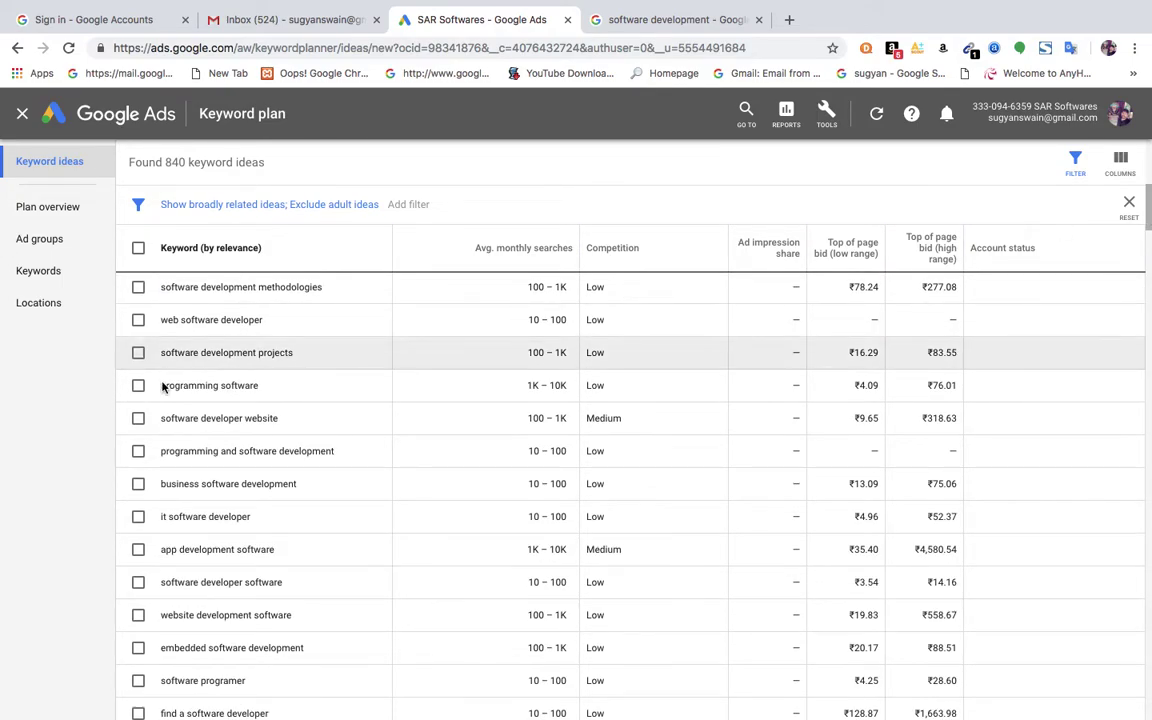
pyautogui.moveTo(160, 420); pyautogui.dragTo(285, 428)
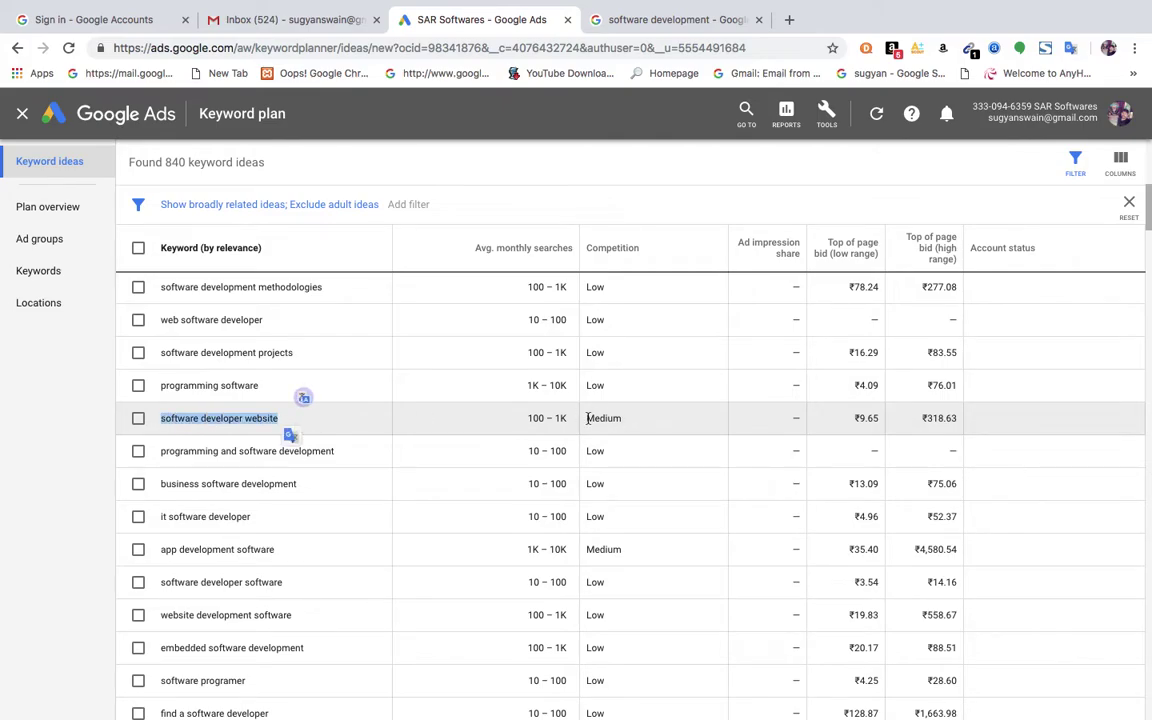
pyautogui.moveTo(588, 418); pyautogui.dragTo(622, 419)
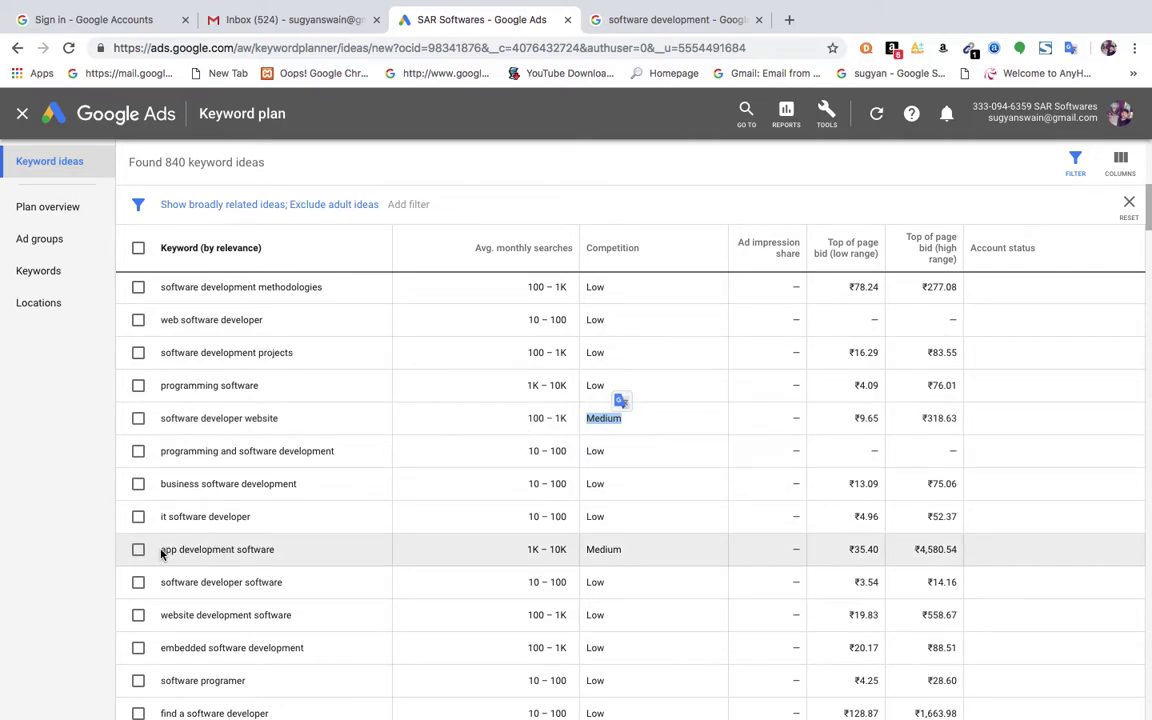
pyautogui.moveTo(162, 553); pyautogui.dragTo(276, 549)
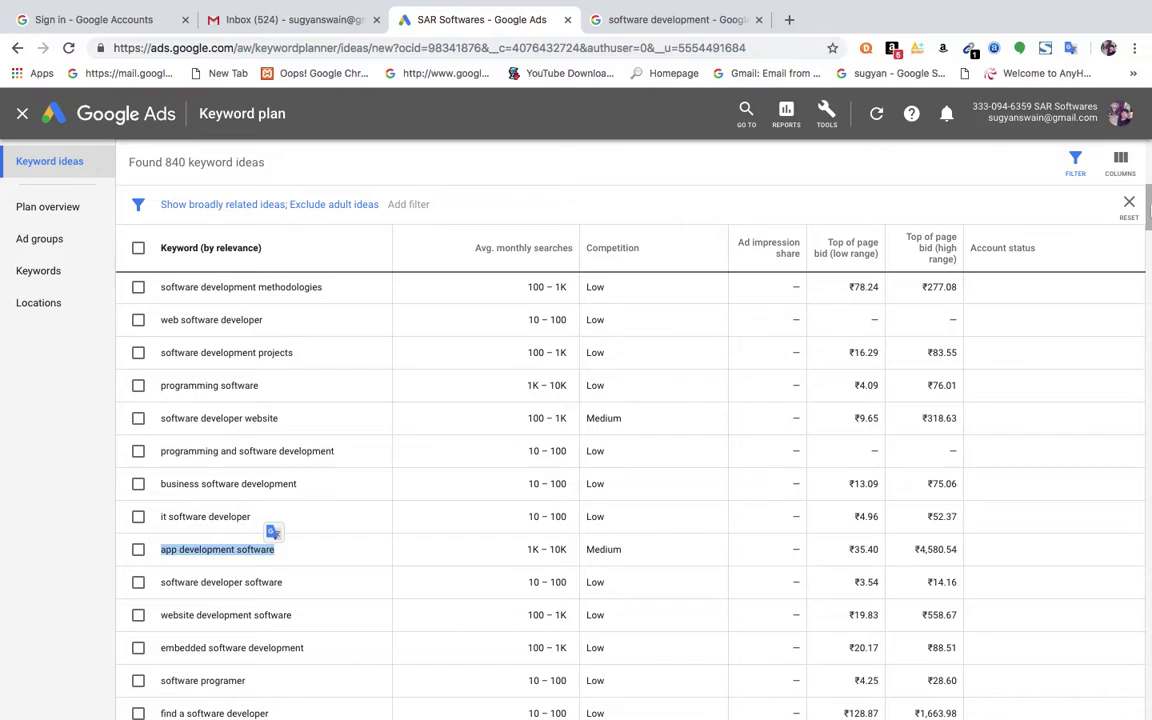
pyautogui.scroll(-5, 1148, 210)
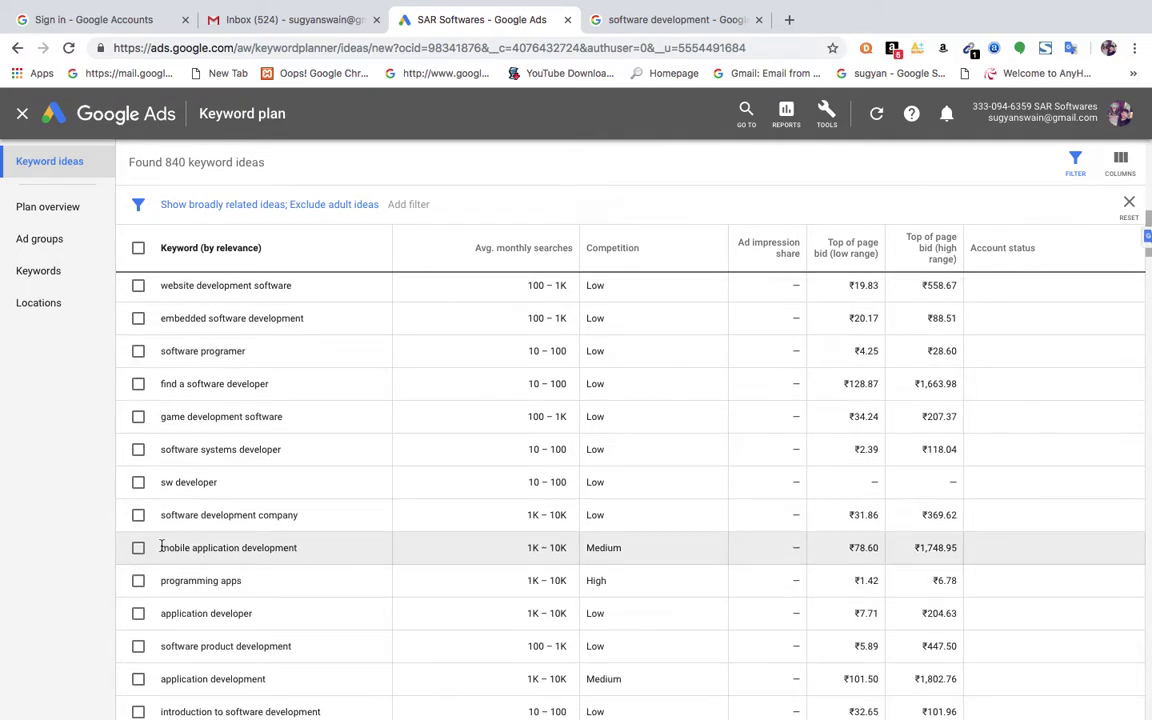
pyautogui.moveTo(161, 547); pyautogui.dragTo(300, 556)
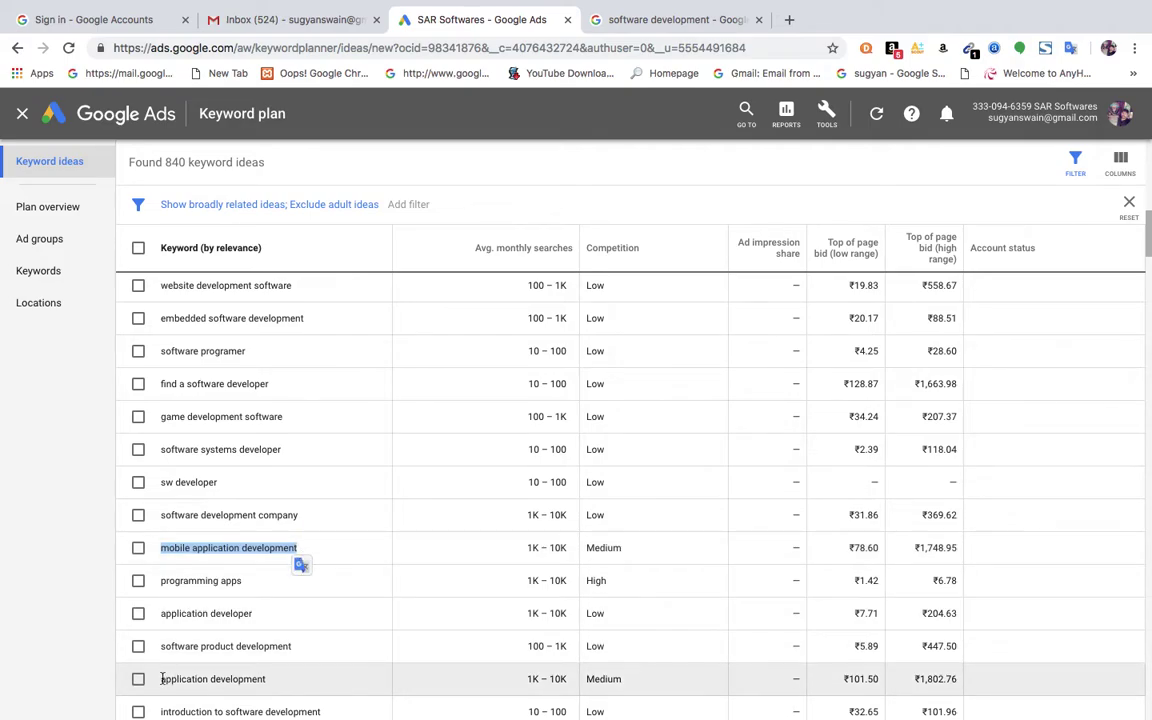
pyautogui.moveTo(162, 680); pyautogui.dragTo(268, 685)
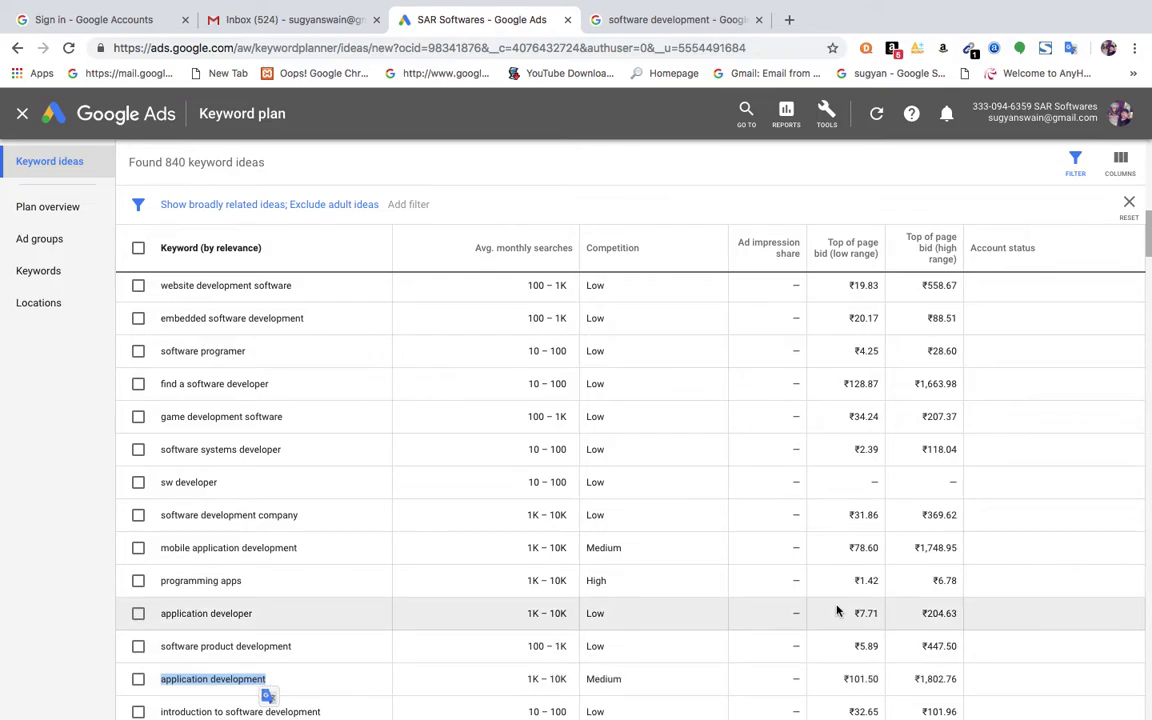
# Scroll the ideas table, highlight 'web application development', then go to the Gmail inbox tab.
pyautogui.scroll(-1, 1134, 327)
pyautogui.scroll(-4, 630, 480)
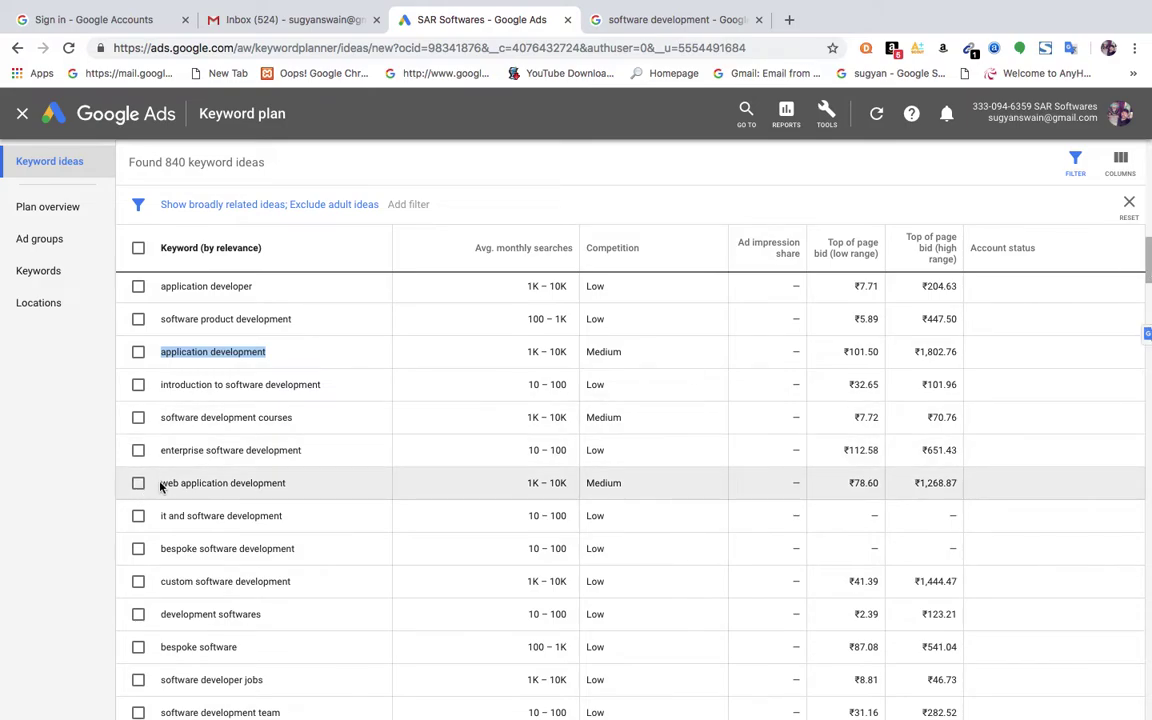
pyautogui.moveTo(160, 483); pyautogui.dragTo(290, 482)
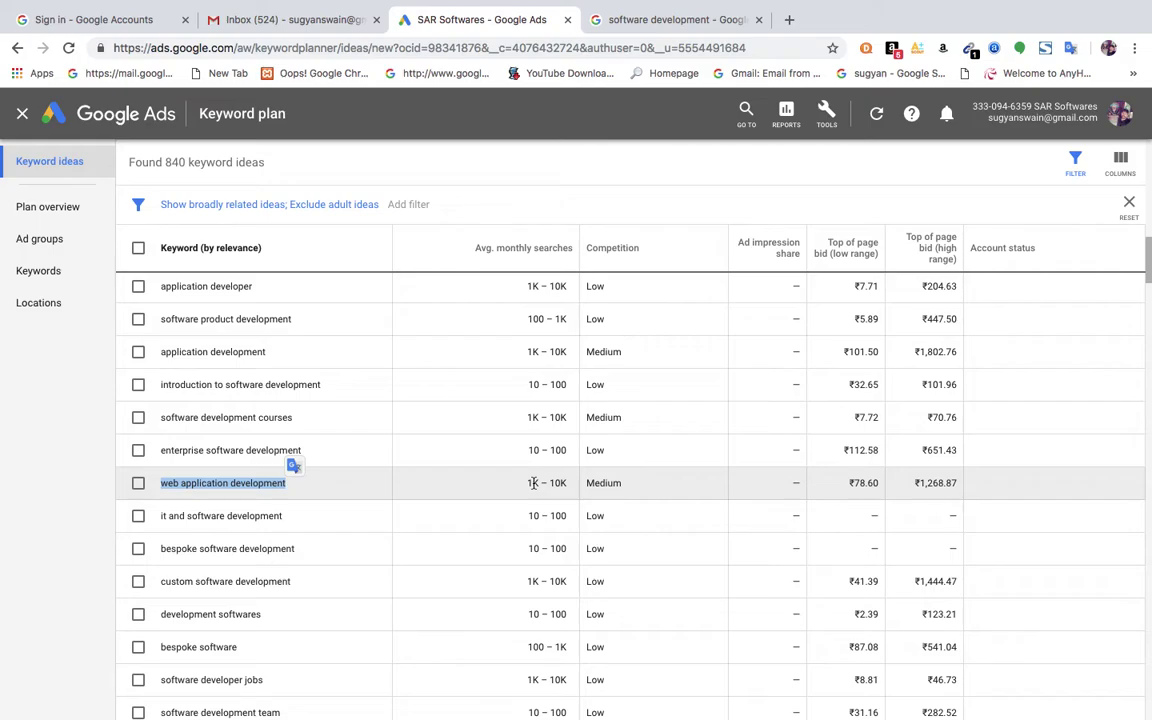
pyautogui.click(278, 22)
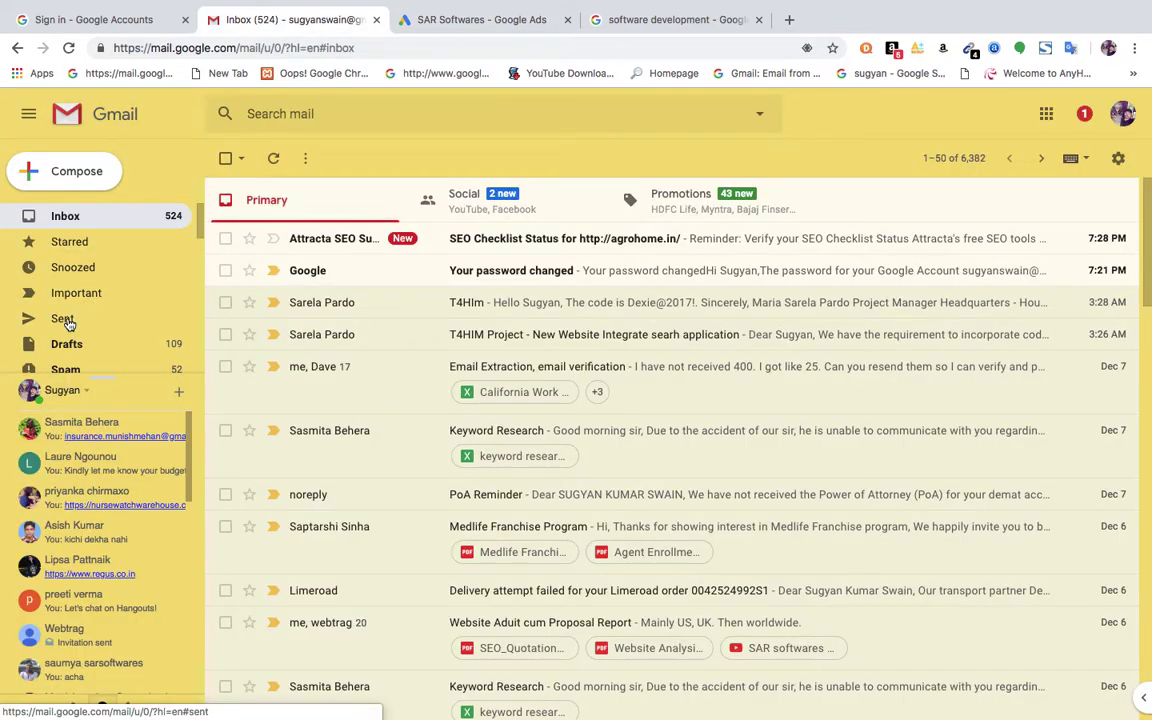
# Open Sent mail, view the 'data of MIPS' email, and return to the Sent list.
pyautogui.click(64, 320)
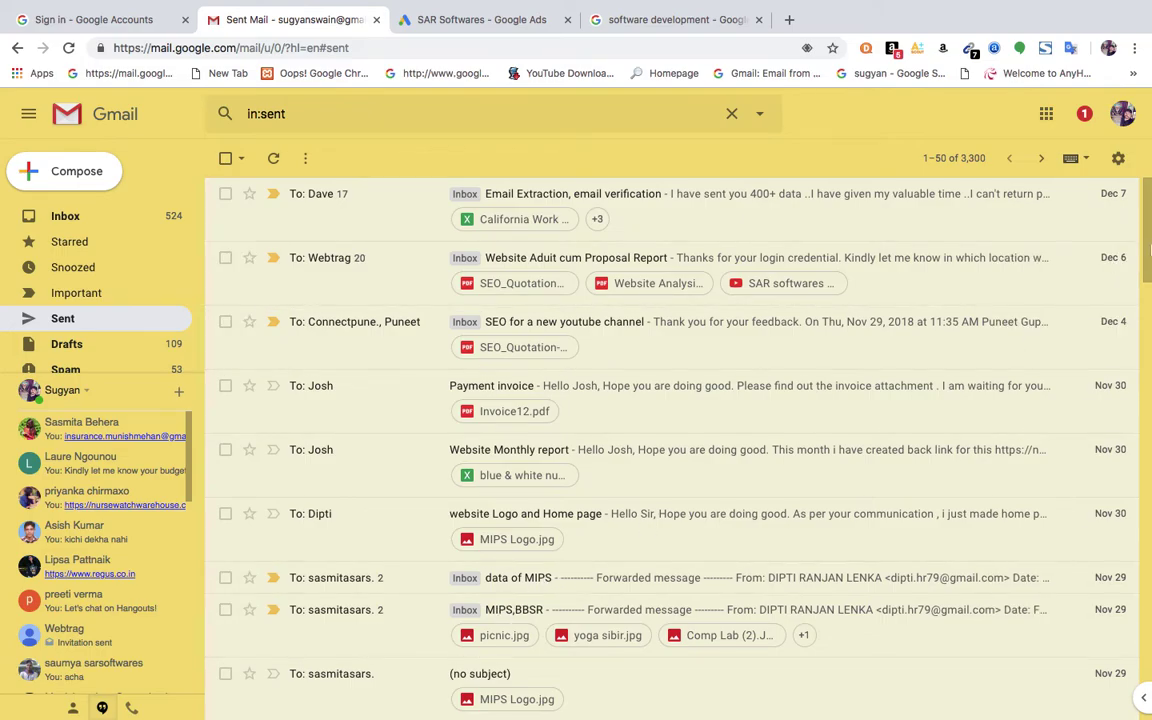
pyautogui.moveTo(1149, 250); pyautogui.dragTo(1149, 305)
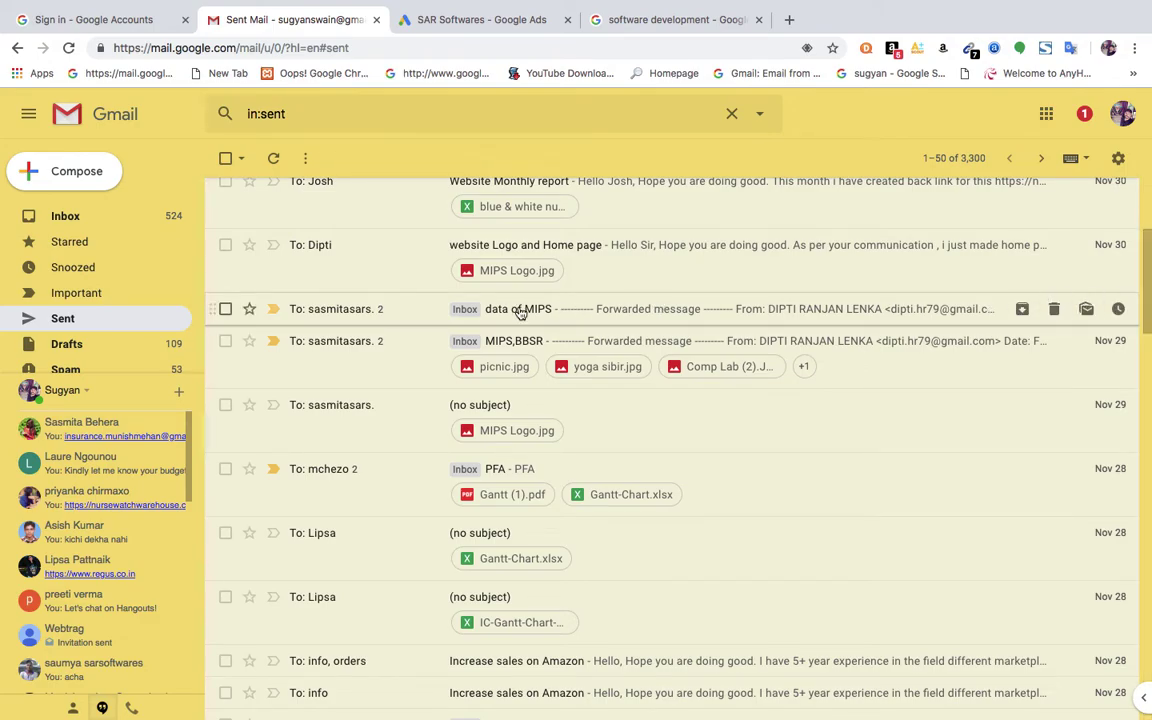
pyautogui.click(519, 312)
pyautogui.click(222, 160)
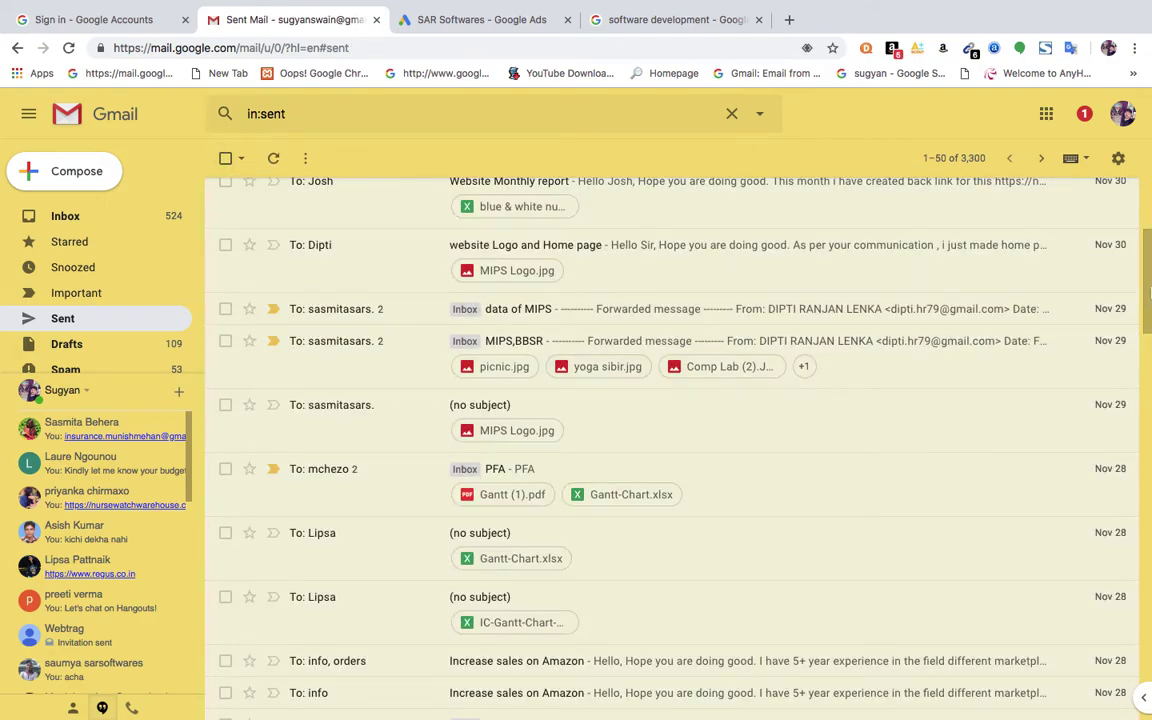
pyautogui.moveTo(1149, 291); pyautogui.dragTo(1149, 240)
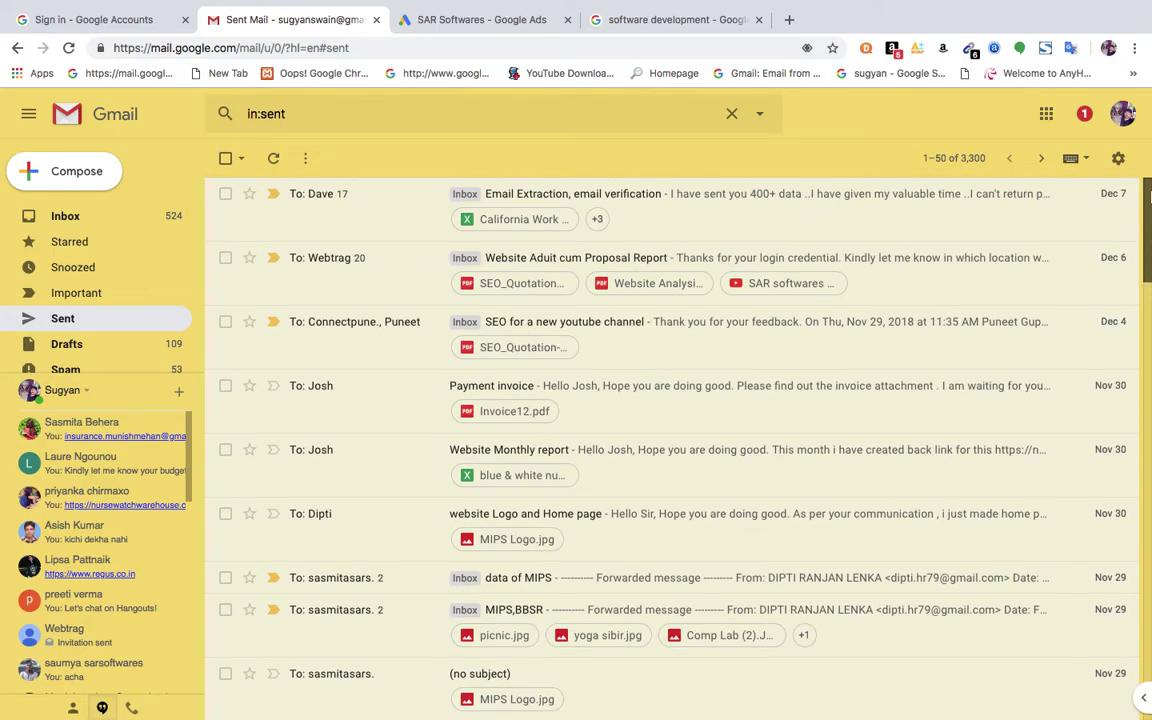
# Search sent mail for the colleague's address, then go back to the inbox.
pyautogui.click(398, 110)
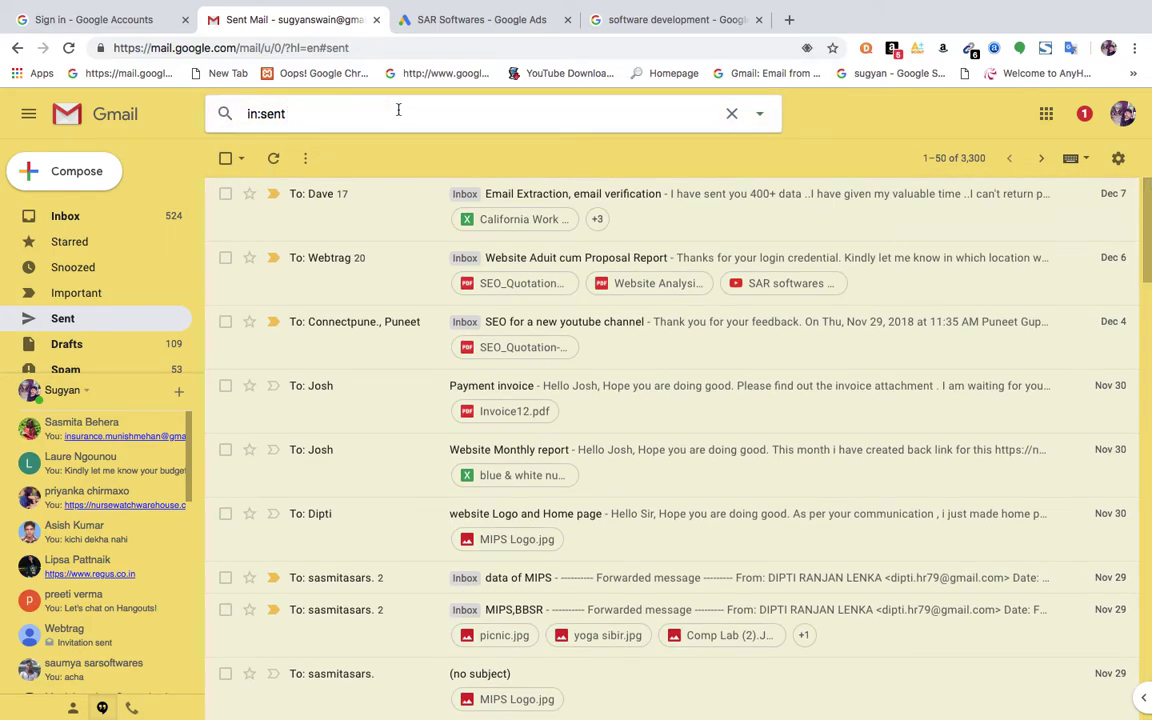
pyautogui.write('sas')
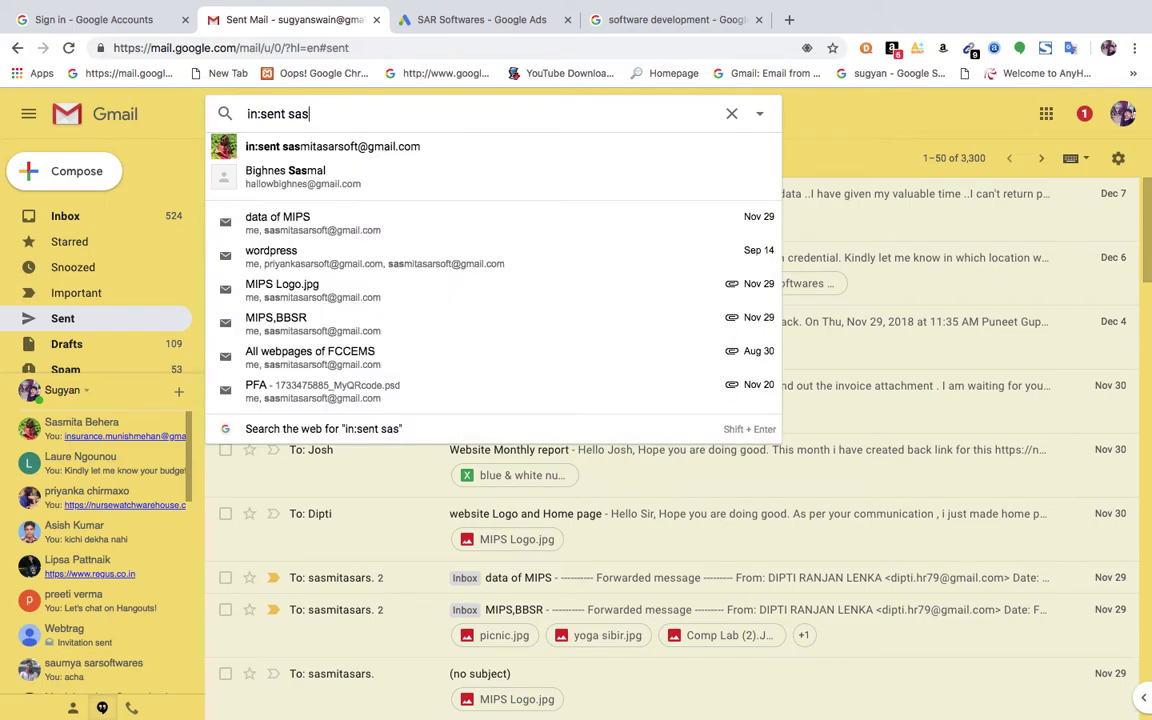
pyautogui.click(346, 148)
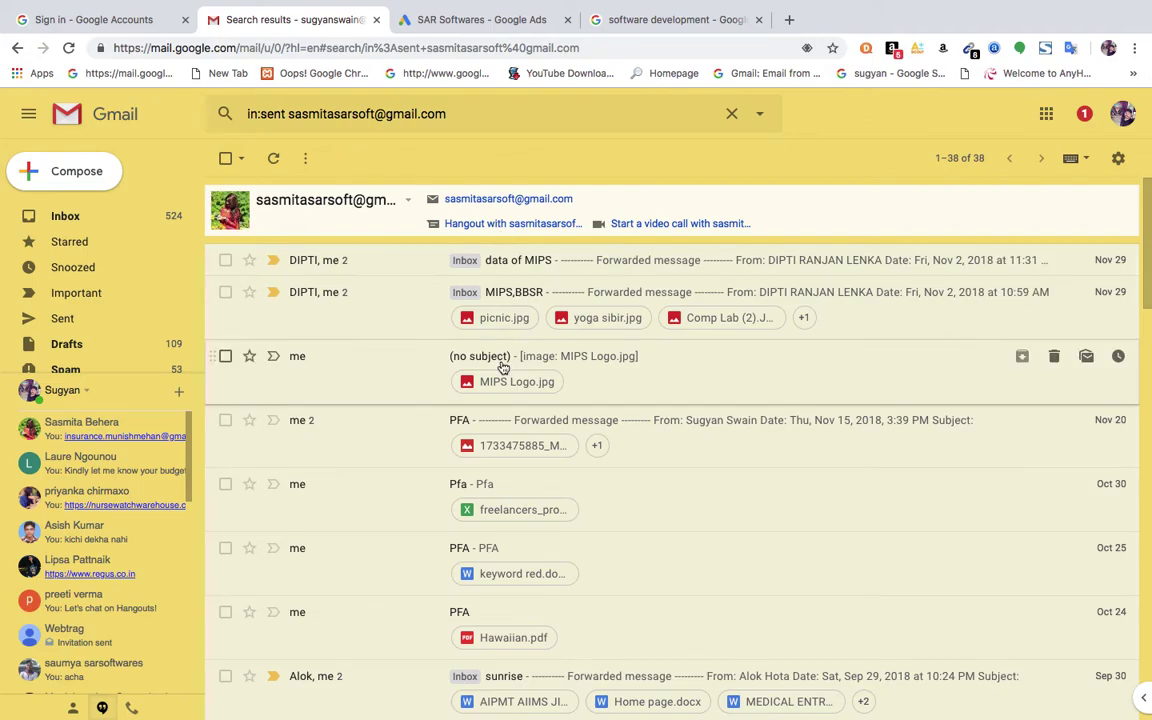
pyautogui.click(121, 218)
# Search all mail for the colleague, open 'Keyword Research' and preview keyword research.xlsx.
pyautogui.click(349, 112)
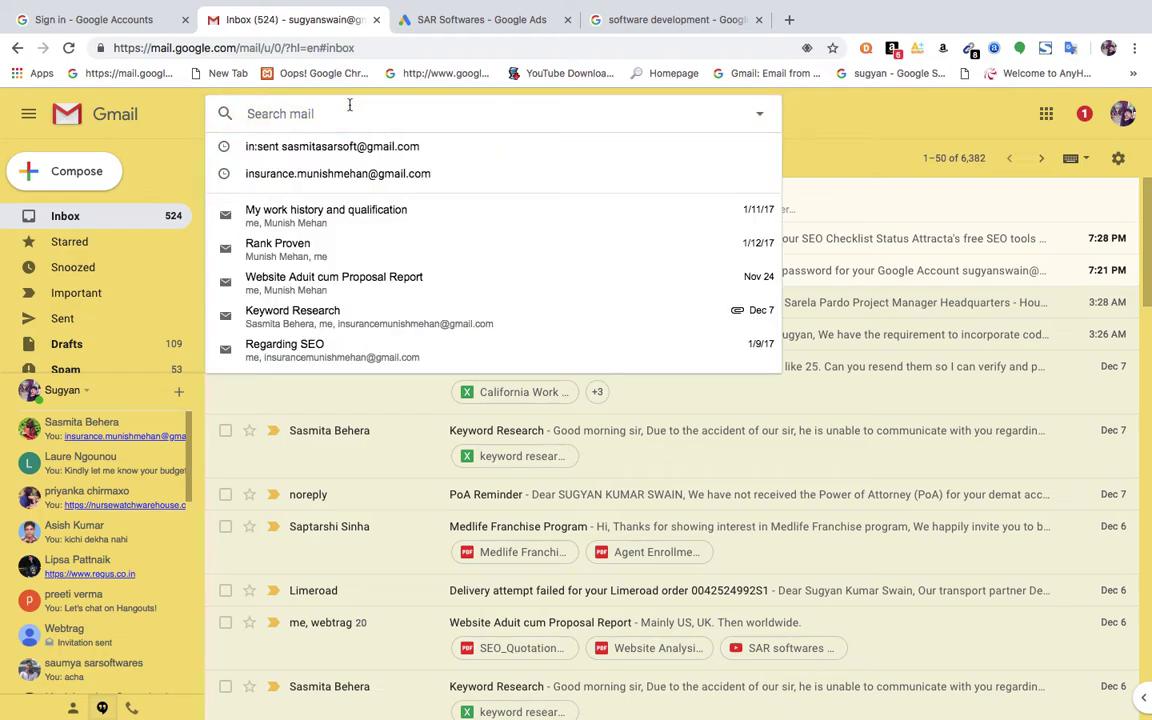
pyautogui.write('sa')
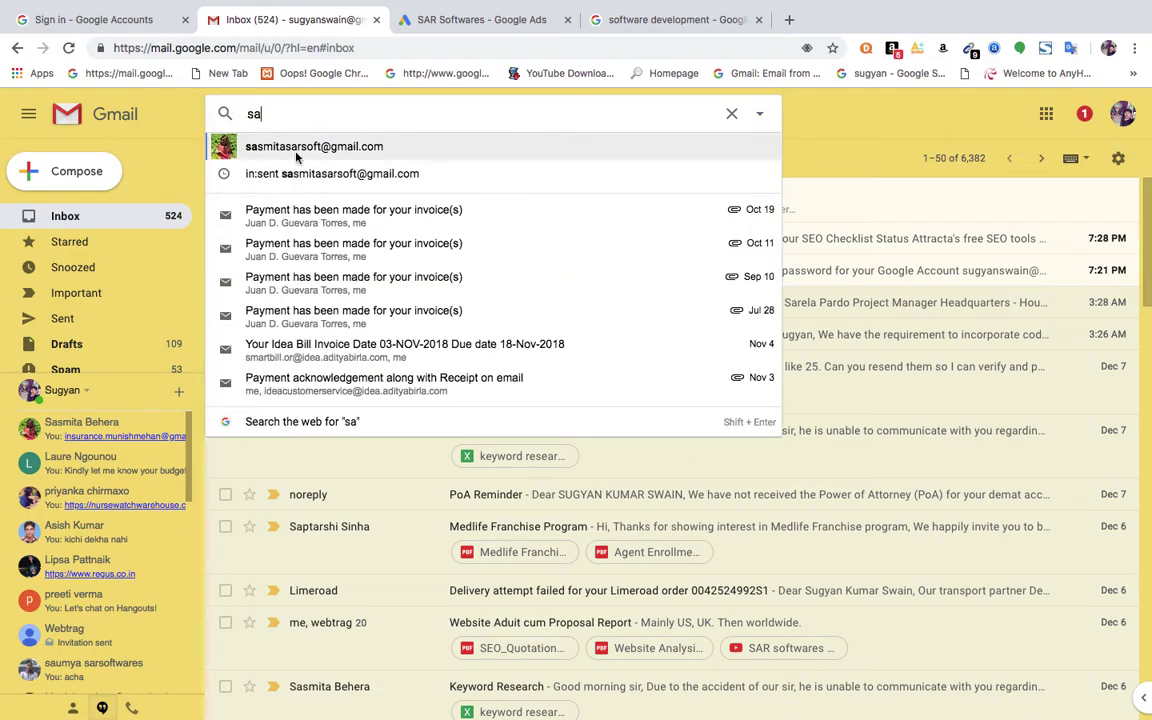
pyautogui.click(296, 150)
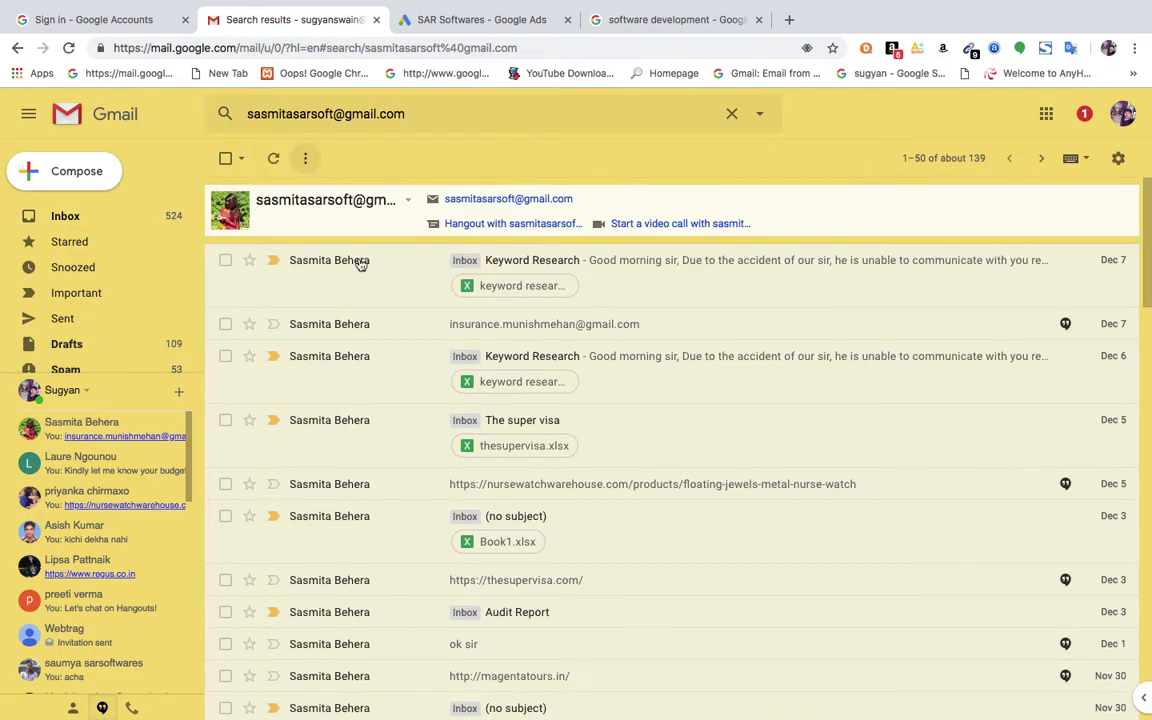
pyautogui.click(563, 262)
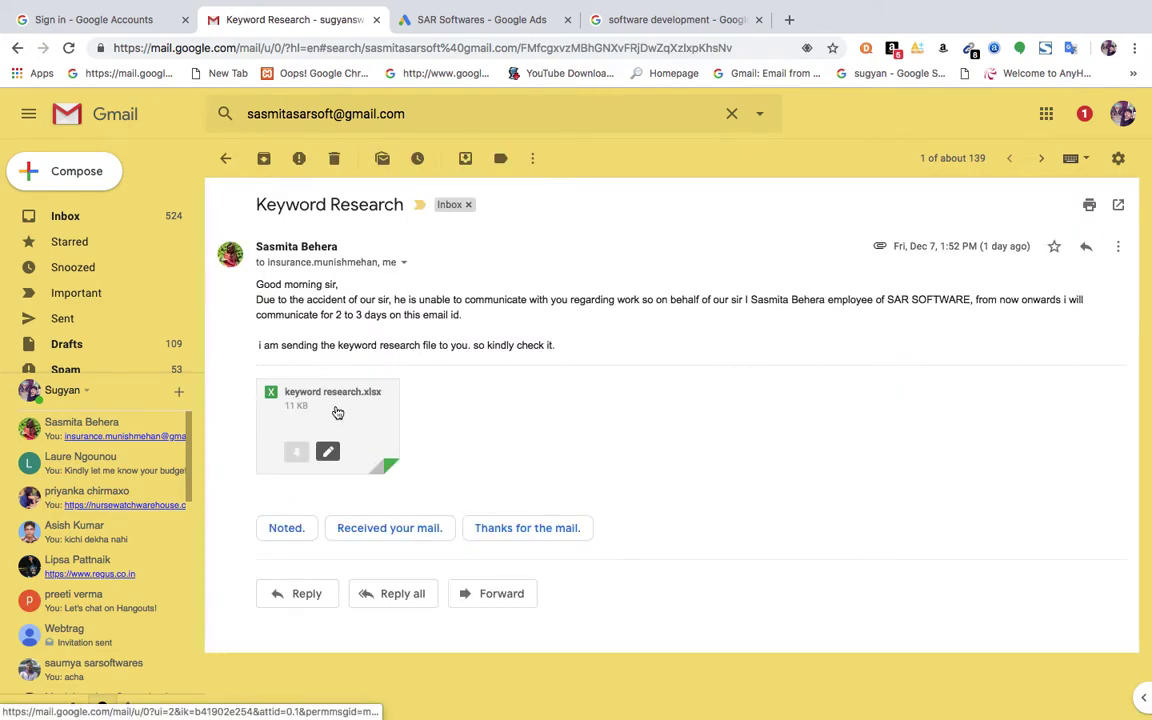
pyautogui.click(337, 412)
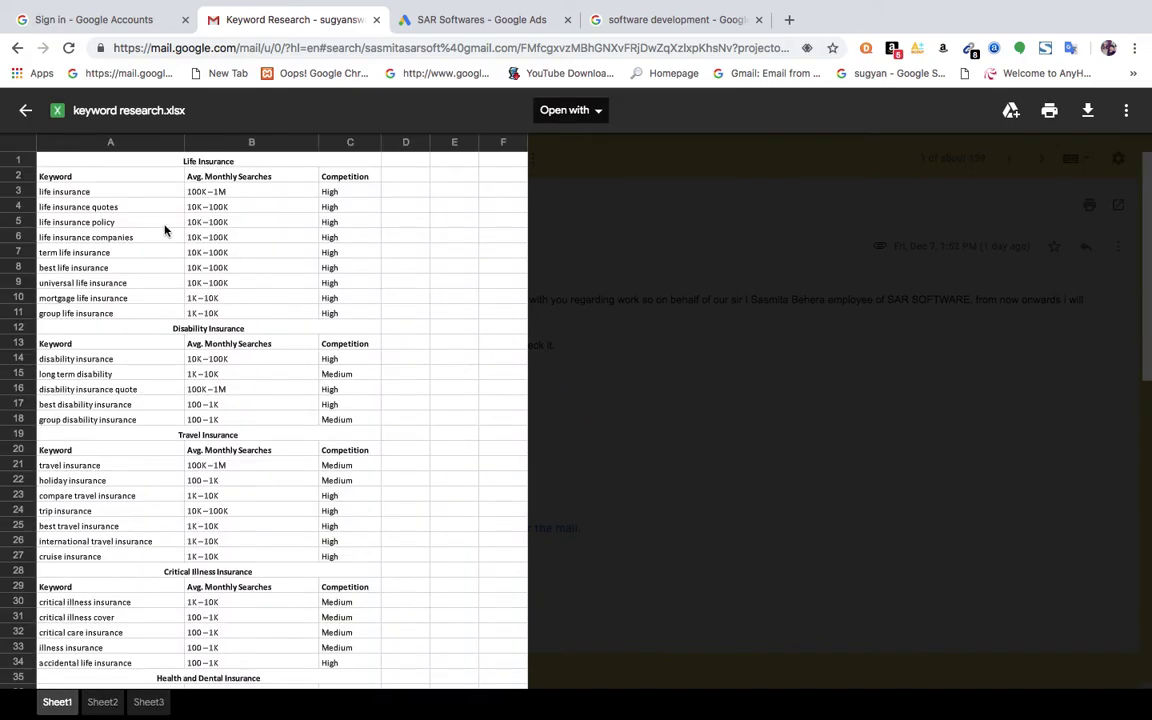
pyautogui.click(165, 226)
pyautogui.click(102, 192)
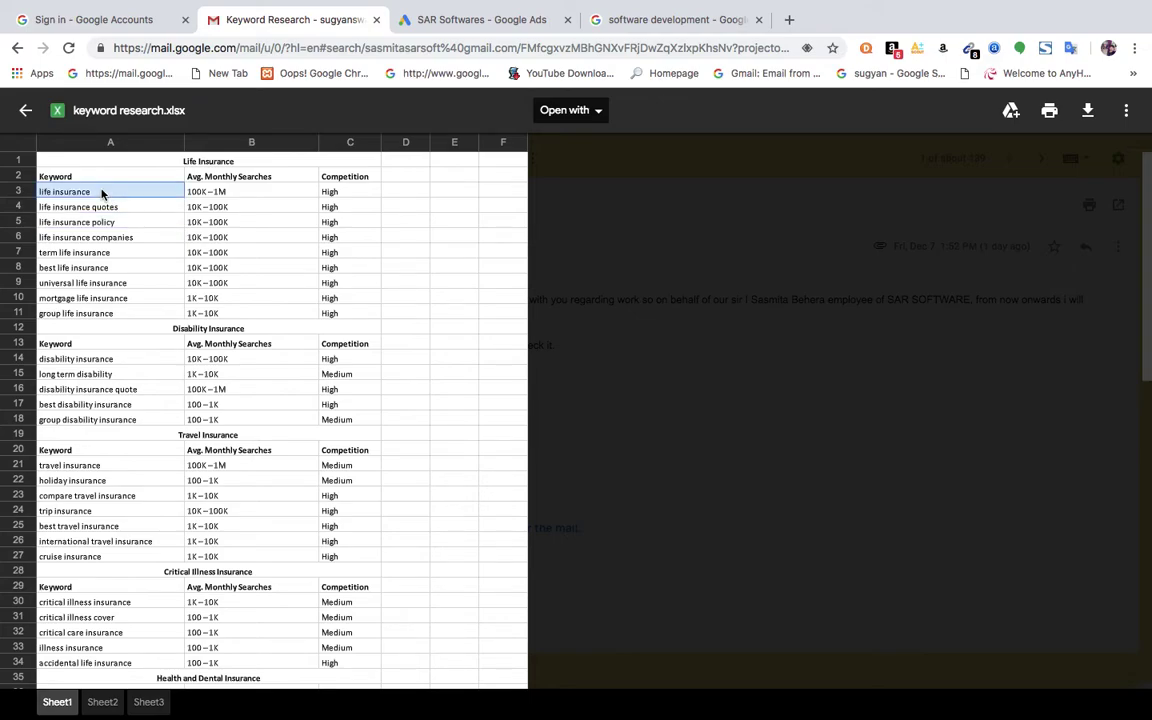
pyautogui.click(223, 194)
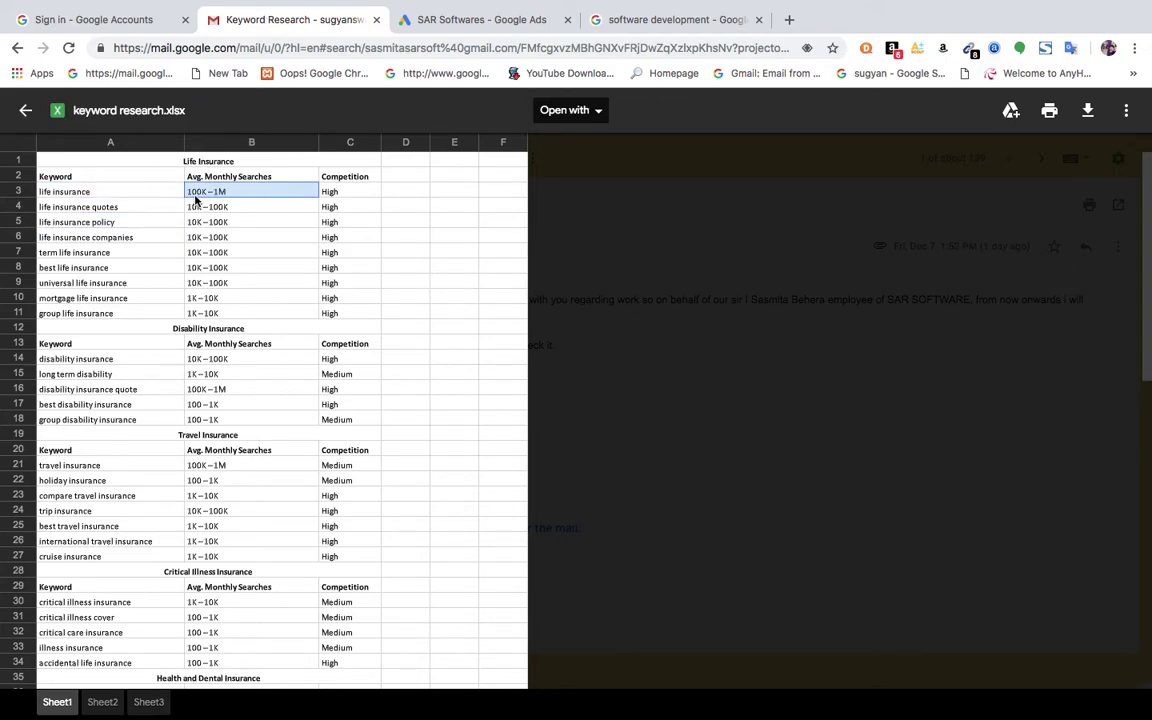
pyautogui.click(338, 195)
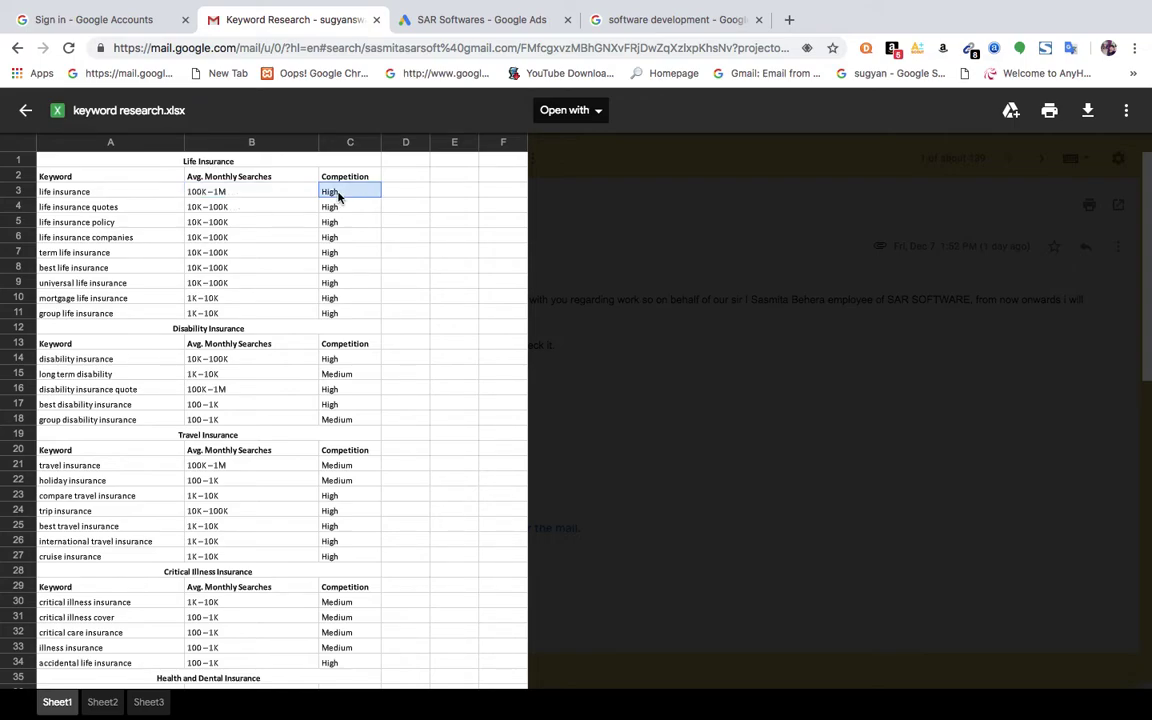
pyautogui.click(98, 211)
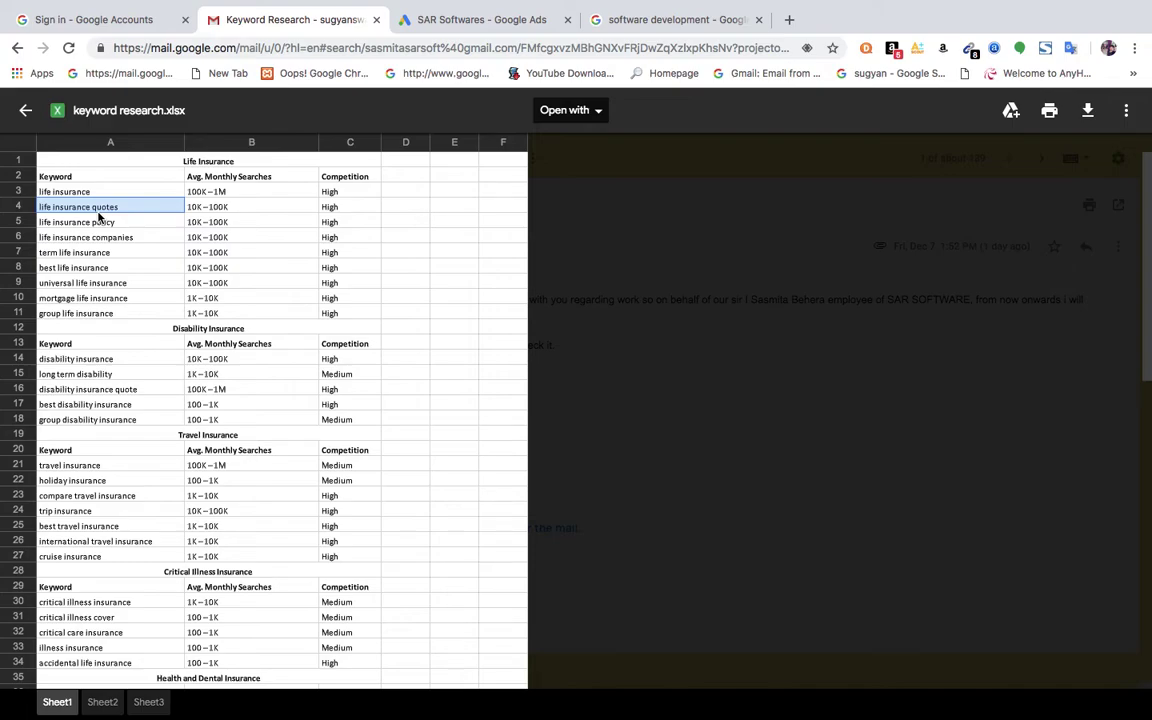
pyautogui.click(86, 405)
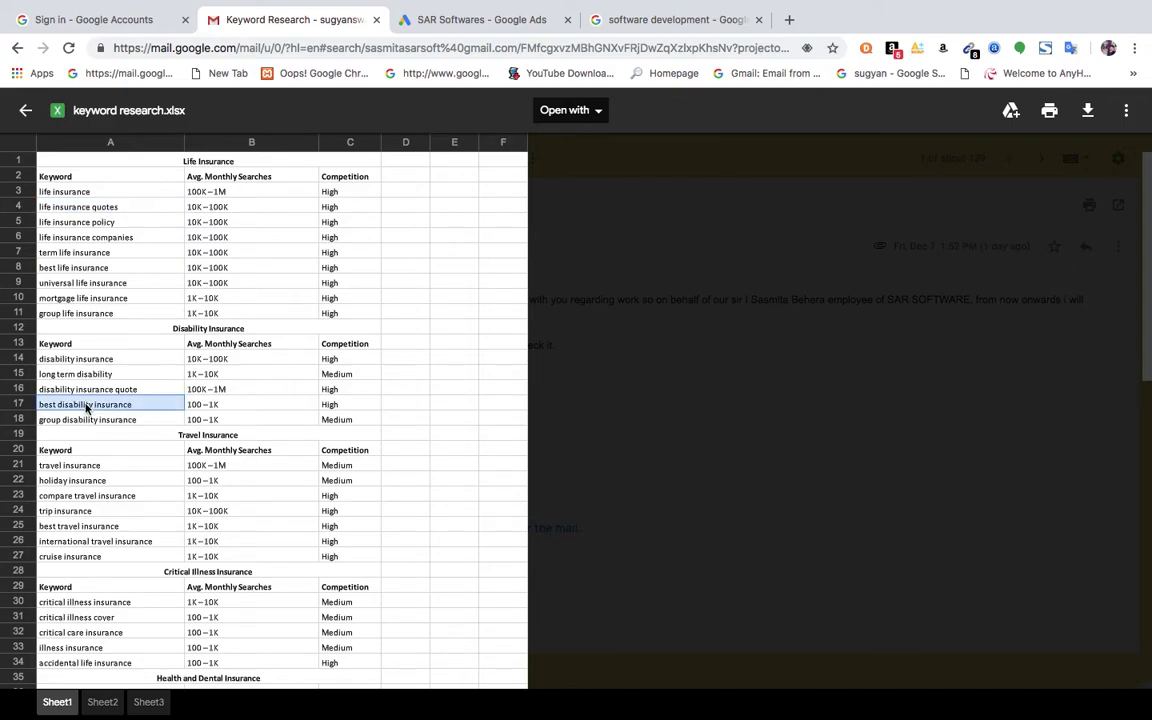
pyautogui.click(60, 450)
pyautogui.click(100, 510)
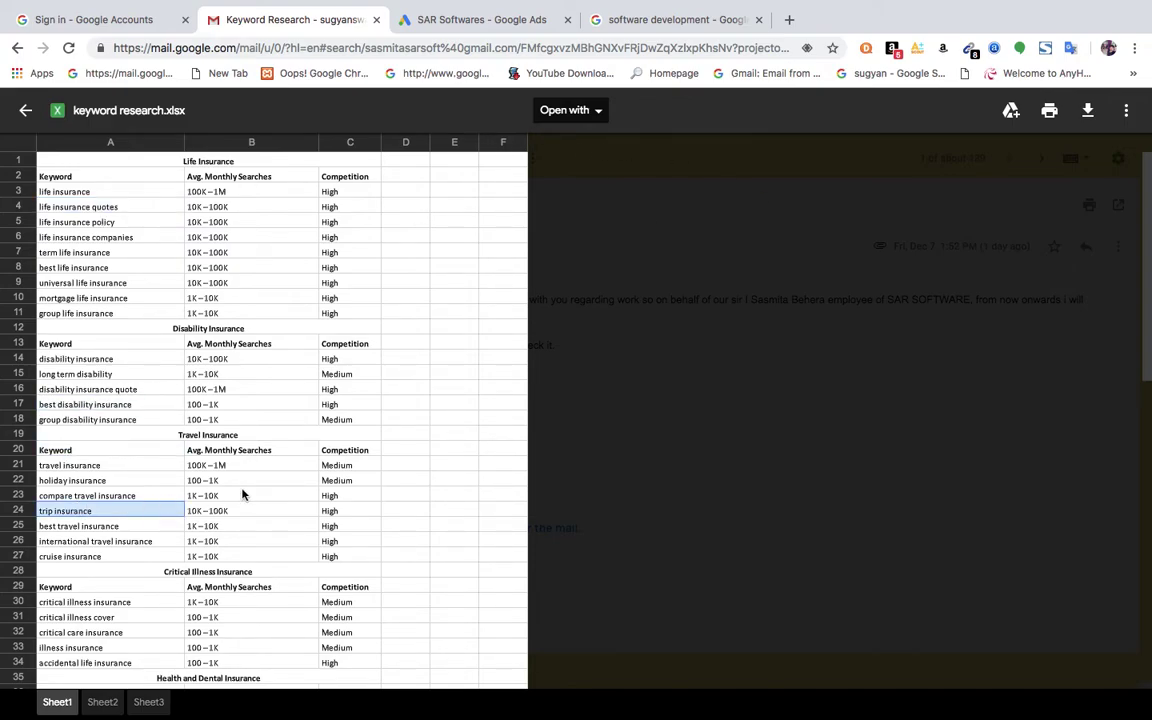
pyautogui.click(207, 165)
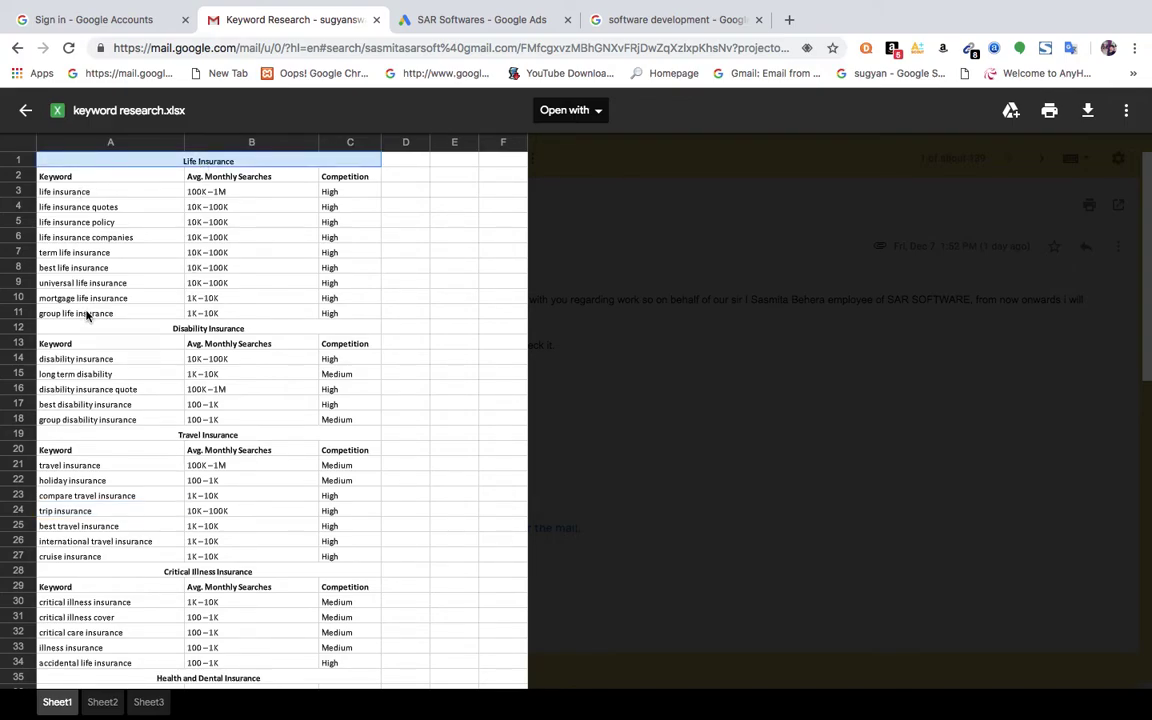
pyautogui.click(207, 331)
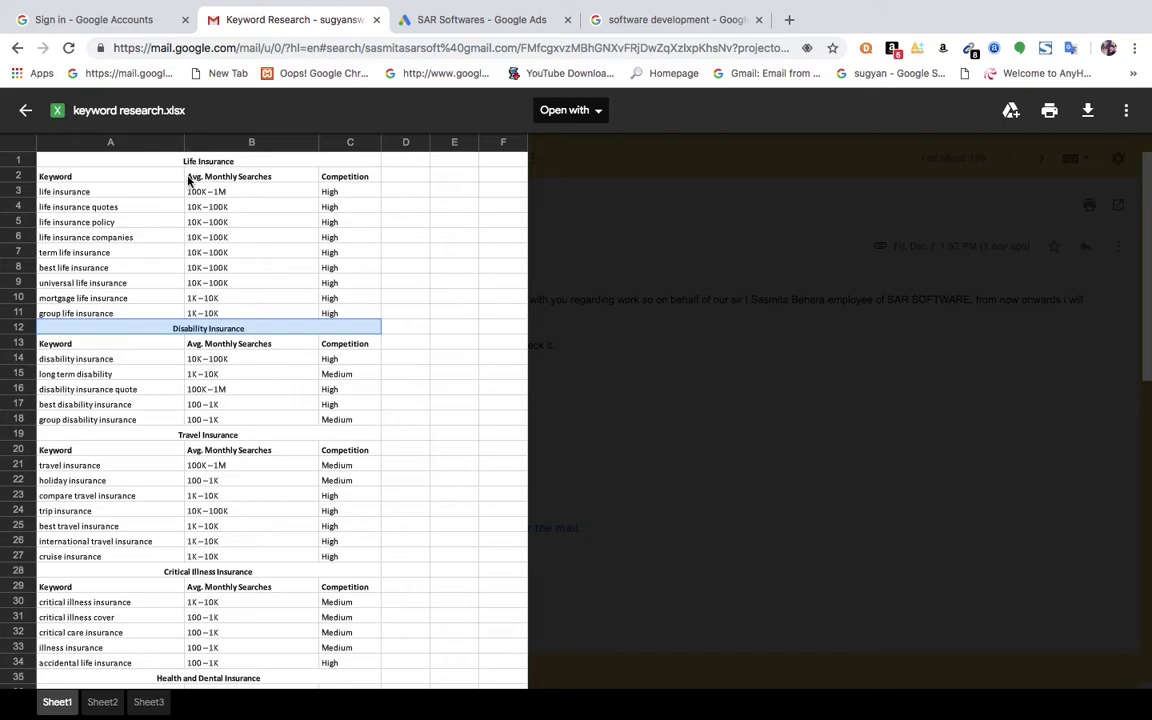
pyautogui.click(220, 165)
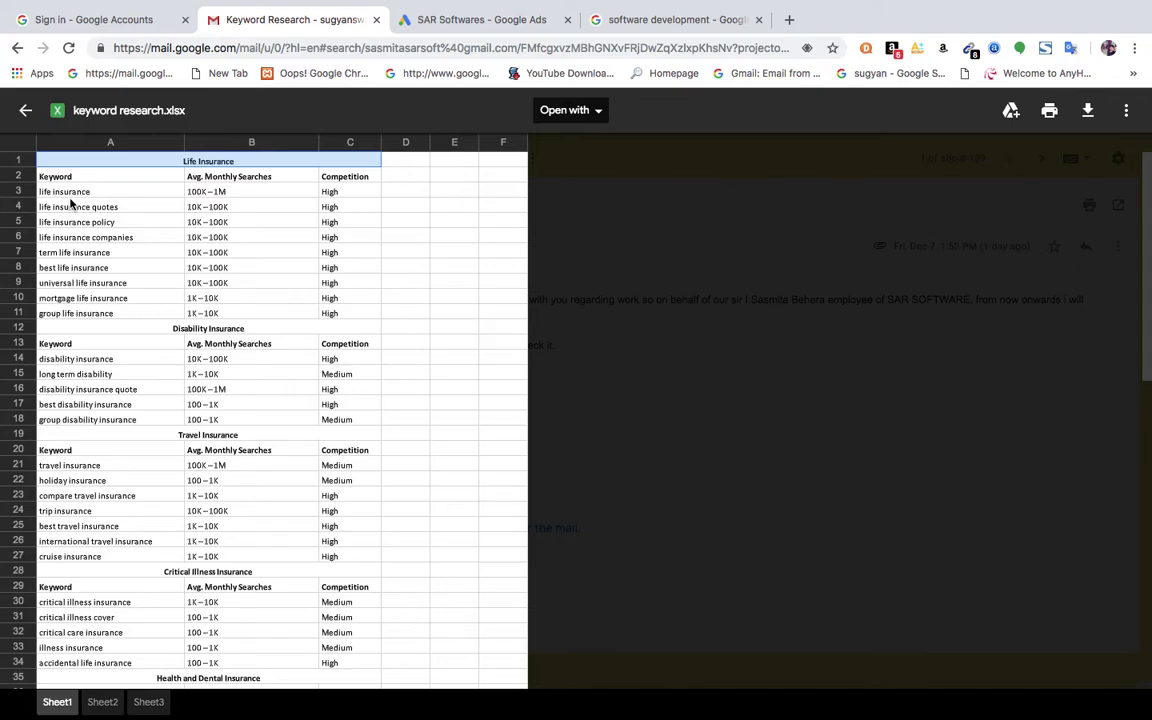
pyautogui.click(68, 204)
pyautogui.click(66, 193)
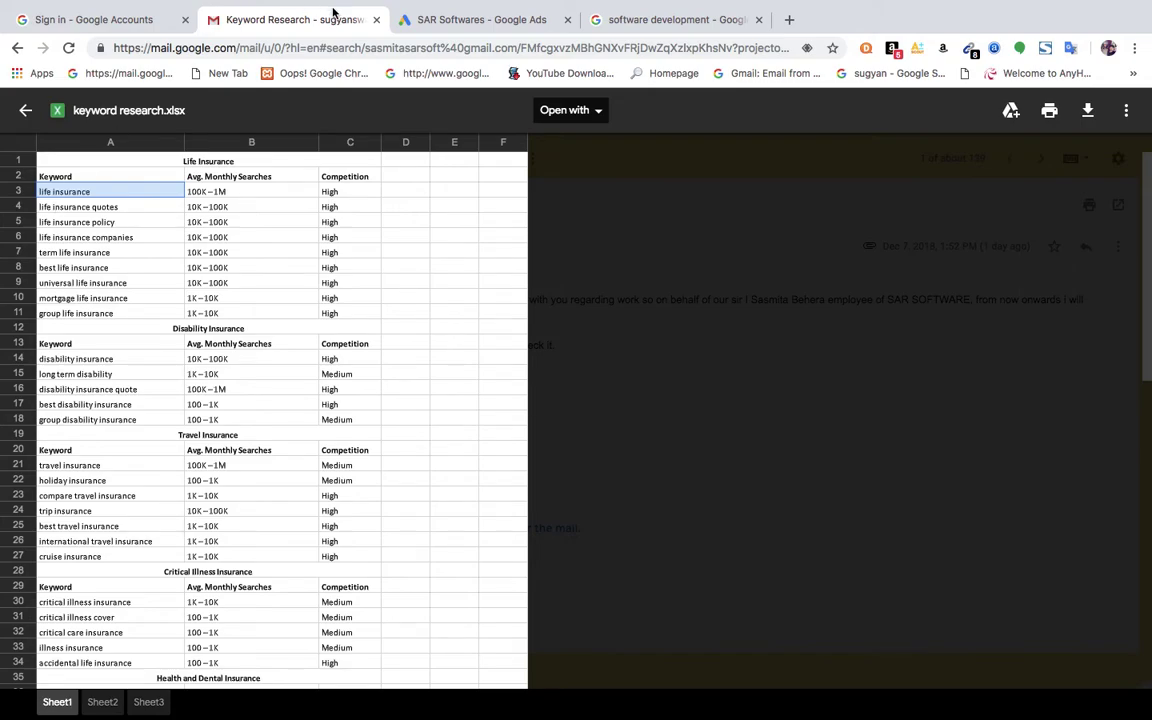
# Save the keyword research.xlsx attachment from Gmail's preview to the Desktop and open the downloaded file.
pyautogui.click(452, 22)
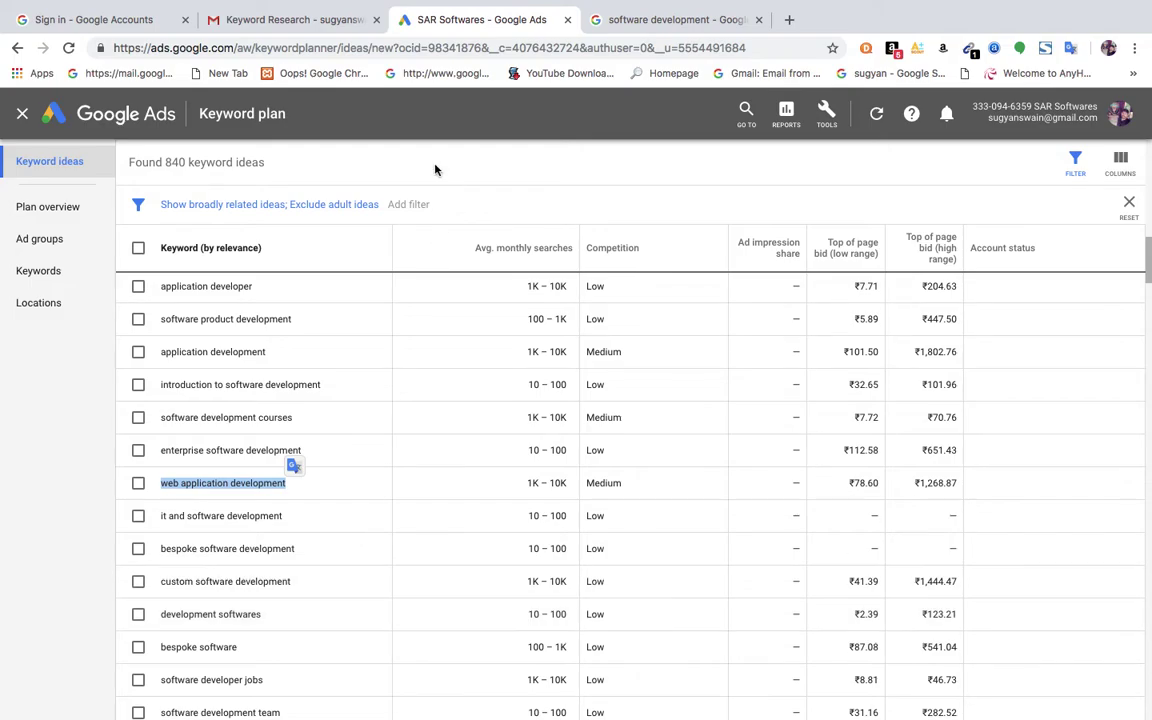
pyautogui.click(283, 22)
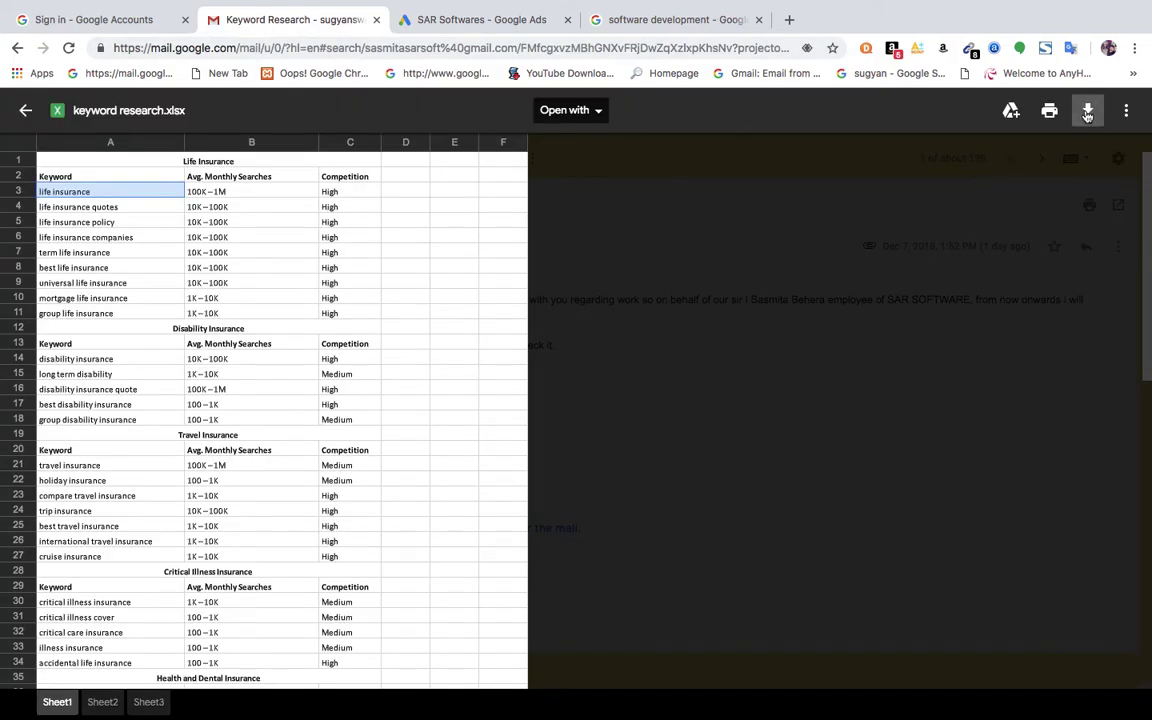
pyautogui.click(1088, 115)
pyautogui.click(819, 342)
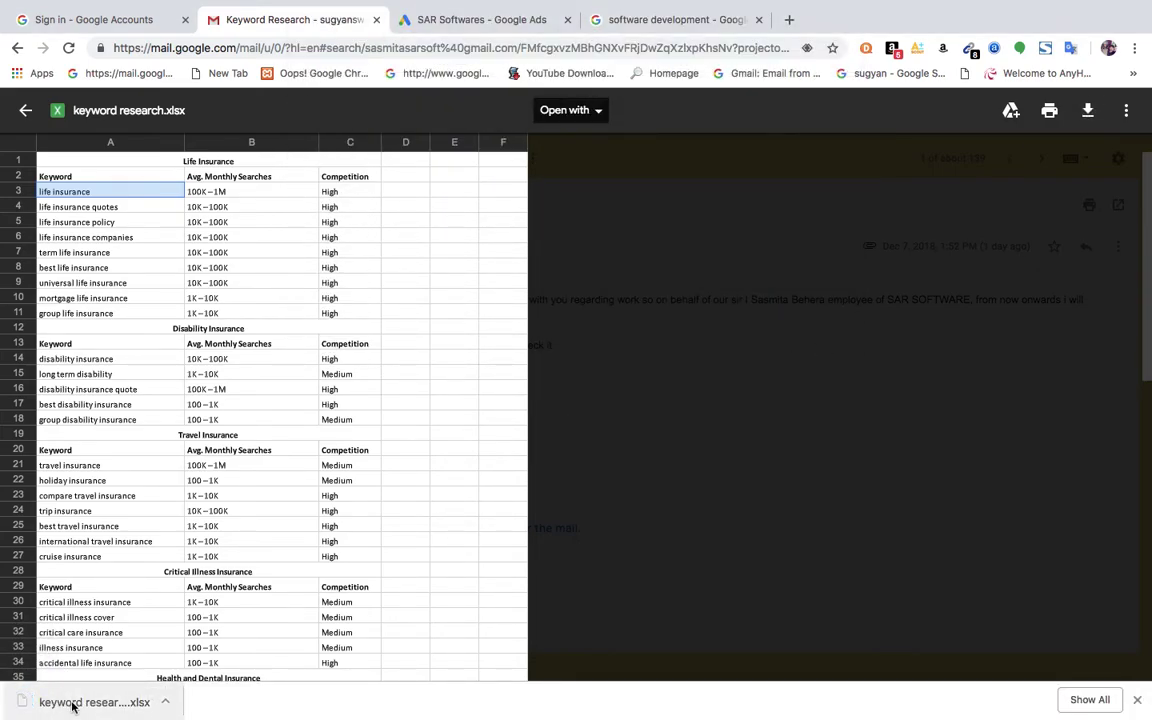
pyautogui.click(72, 703)
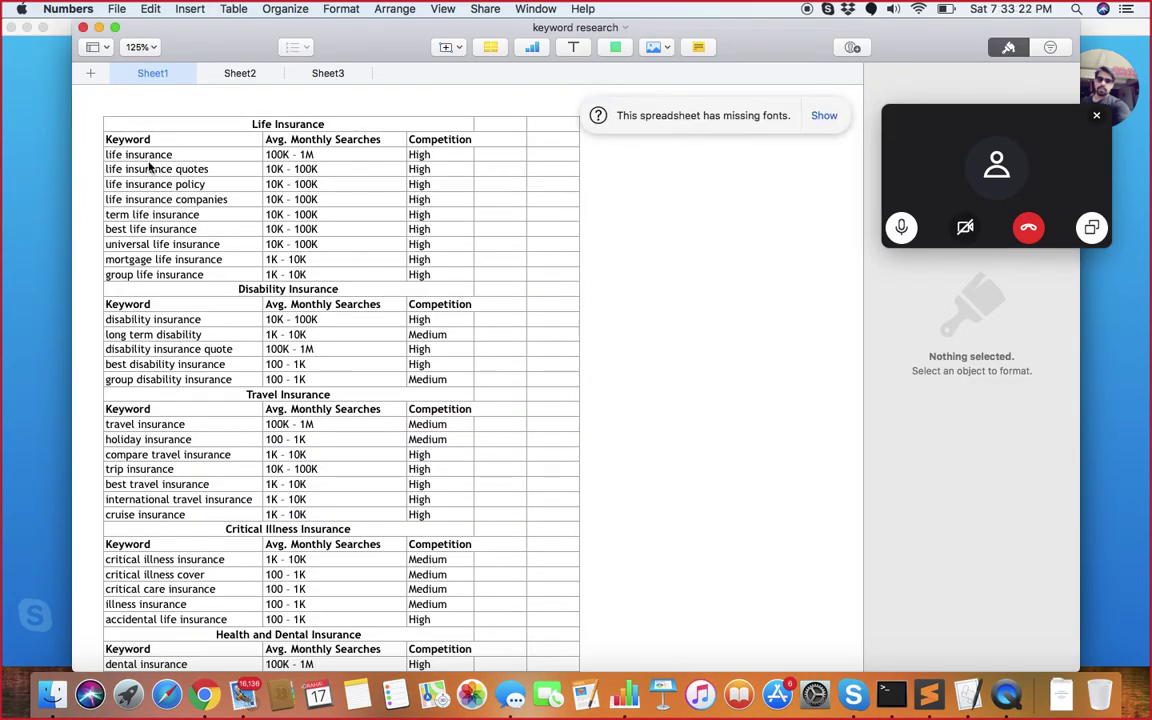
pyautogui.click(155, 168)
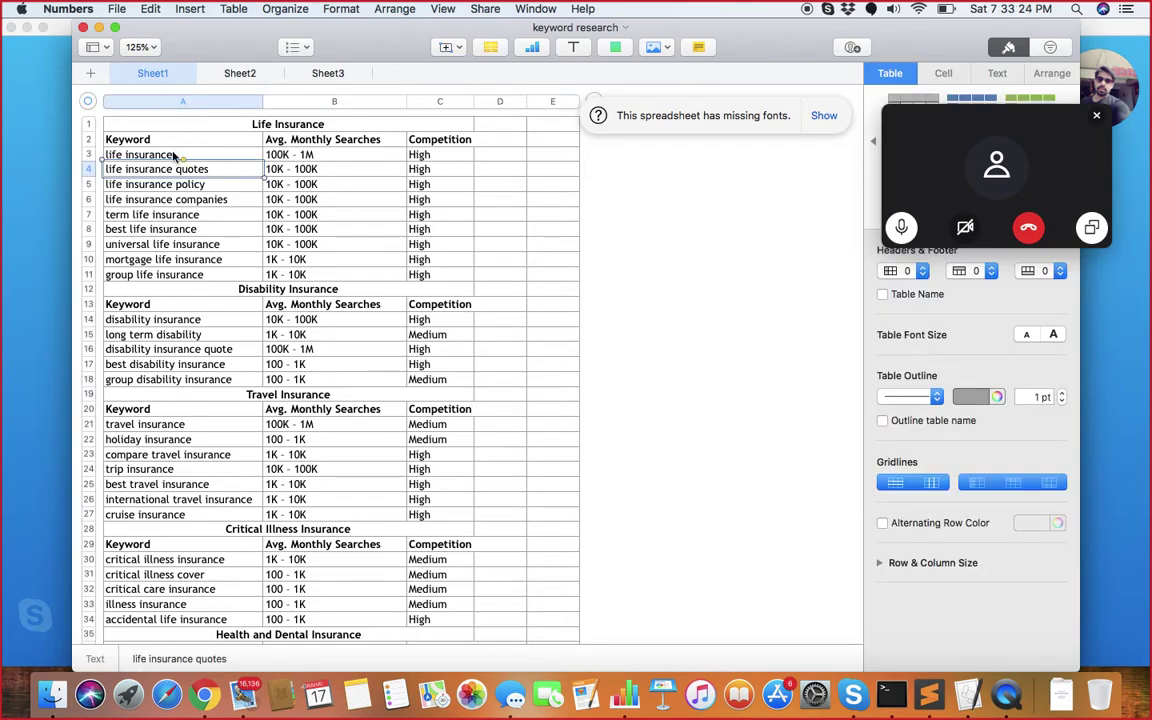
pyautogui.click(173, 154)
pyautogui.press('Down')
pyautogui.press('Down')
pyautogui.press('Down')
pyautogui.press('Down')
pyautogui.press('Down')
pyautogui.press('Down')
pyautogui.press('Down')
pyautogui.press('Down')
pyautogui.press('Down')
pyautogui.press('Down')
pyautogui.press('Down')
pyautogui.press('Down')
pyautogui.press('Down')
pyautogui.press('Down')
pyautogui.press('Down')
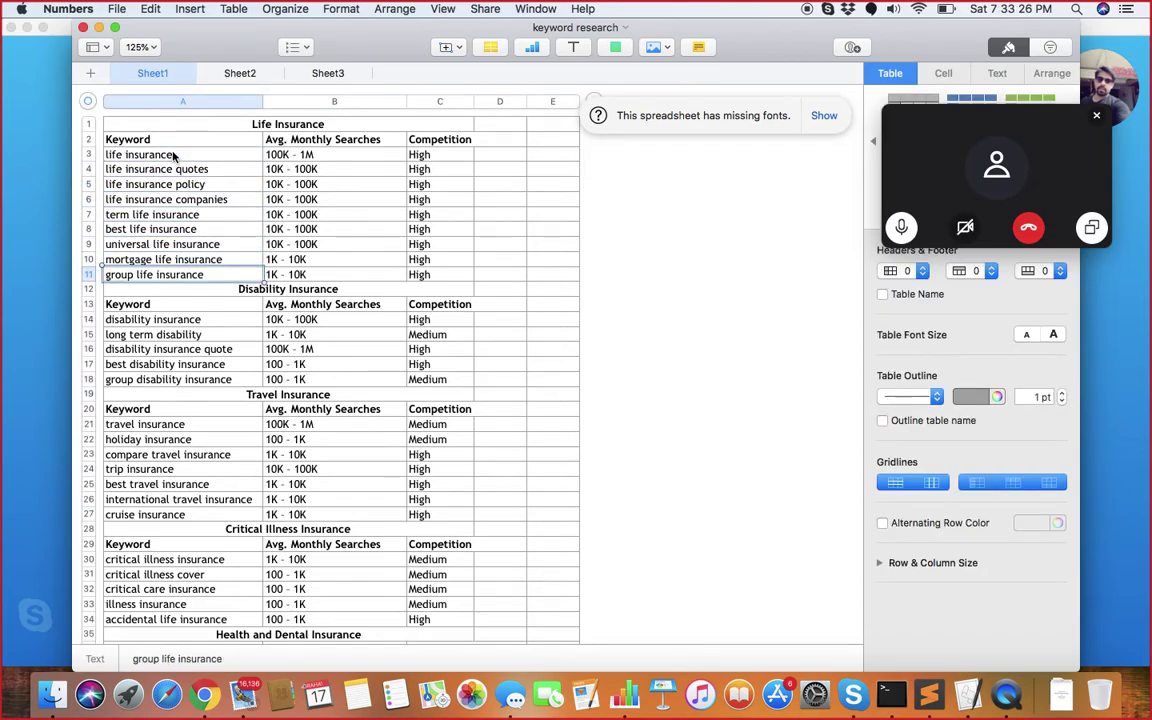
pyautogui.press('Down')
pyautogui.press('Down')
pyautogui.press('Down')
pyautogui.press('Down')
pyautogui.press('Down')
pyautogui.press('Down')
pyautogui.press('Down')
pyautogui.press('Down')
pyautogui.press('Down')
pyautogui.press('Down')
pyautogui.press('Down')
pyautogui.press('Down')
pyautogui.press('Down')
pyautogui.press('Down')
pyautogui.press('Down')
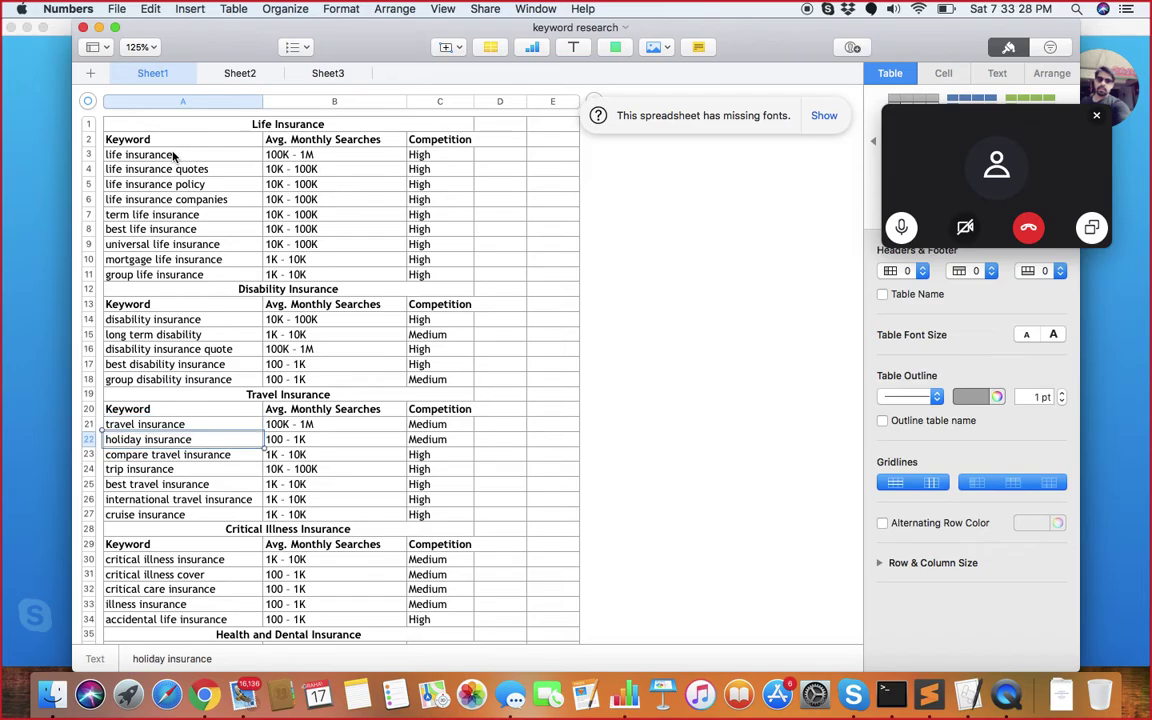
pyautogui.press('Down')
pyautogui.press('Down')
pyautogui.press('Down')
pyautogui.press('Down')
pyautogui.press('Down')
pyautogui.press('Down')
pyautogui.press('Down')
pyautogui.press('Down')
pyautogui.press('Down')
pyautogui.press('Down')
pyautogui.press('Down')
pyautogui.press('Down')
pyautogui.press('Down')
pyautogui.press('Down')
pyautogui.press('Down')
pyautogui.press('Down')
pyautogui.press('Down')
pyautogui.press('Down')
pyautogui.press('Down')
pyautogui.press('Down')
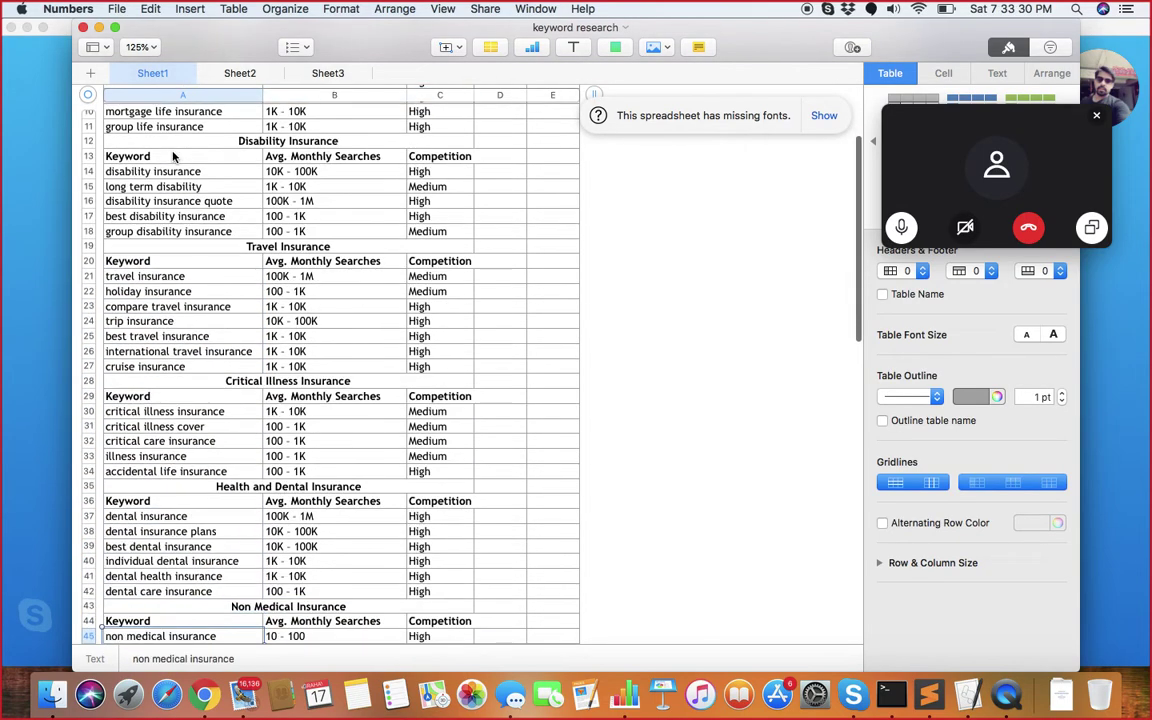
pyautogui.press('Down')
pyautogui.press('Down')
pyautogui.press('Down')
pyautogui.press('Down')
pyautogui.press('Down')
pyautogui.press('Down')
pyautogui.press('Down')
pyautogui.press('Down')
pyautogui.press('Down')
pyautogui.press('Down')
pyautogui.press('Down')
pyautogui.press('Down')
pyautogui.press('Down')
pyautogui.press('Down')
pyautogui.press('Down')
pyautogui.press('Down')
pyautogui.press('Down')
pyautogui.press('Down')
pyautogui.press('Down')
pyautogui.press('Down')
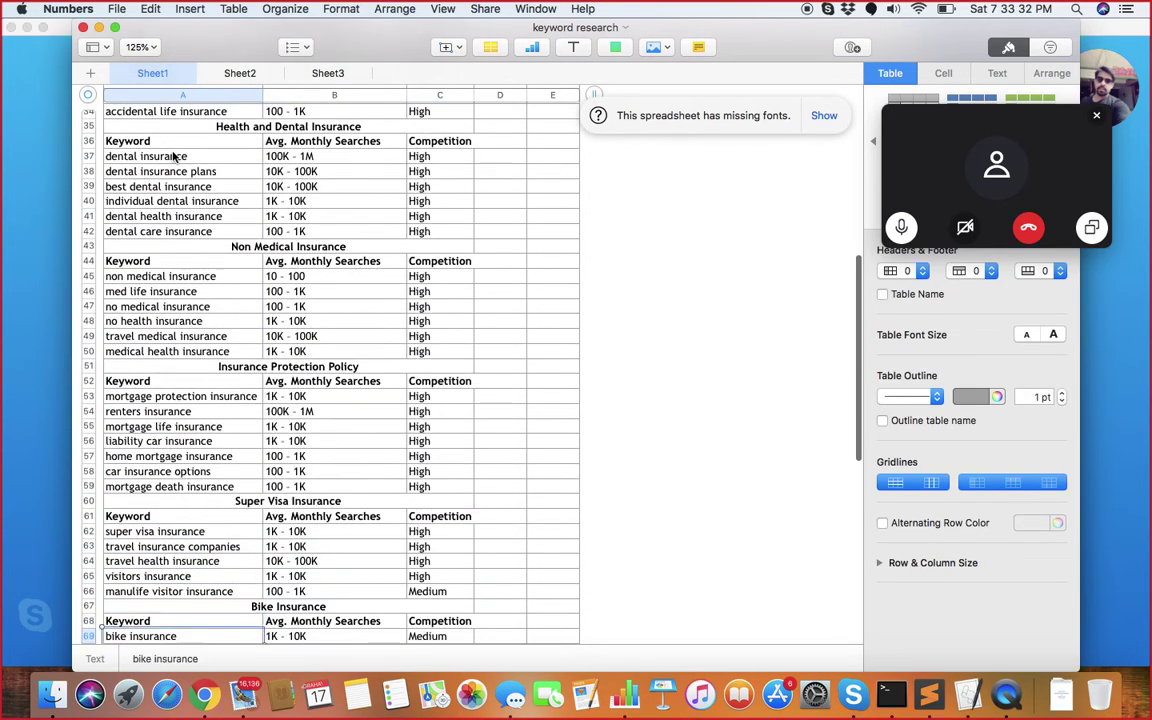
pyautogui.press('Down')
pyautogui.press('Down')
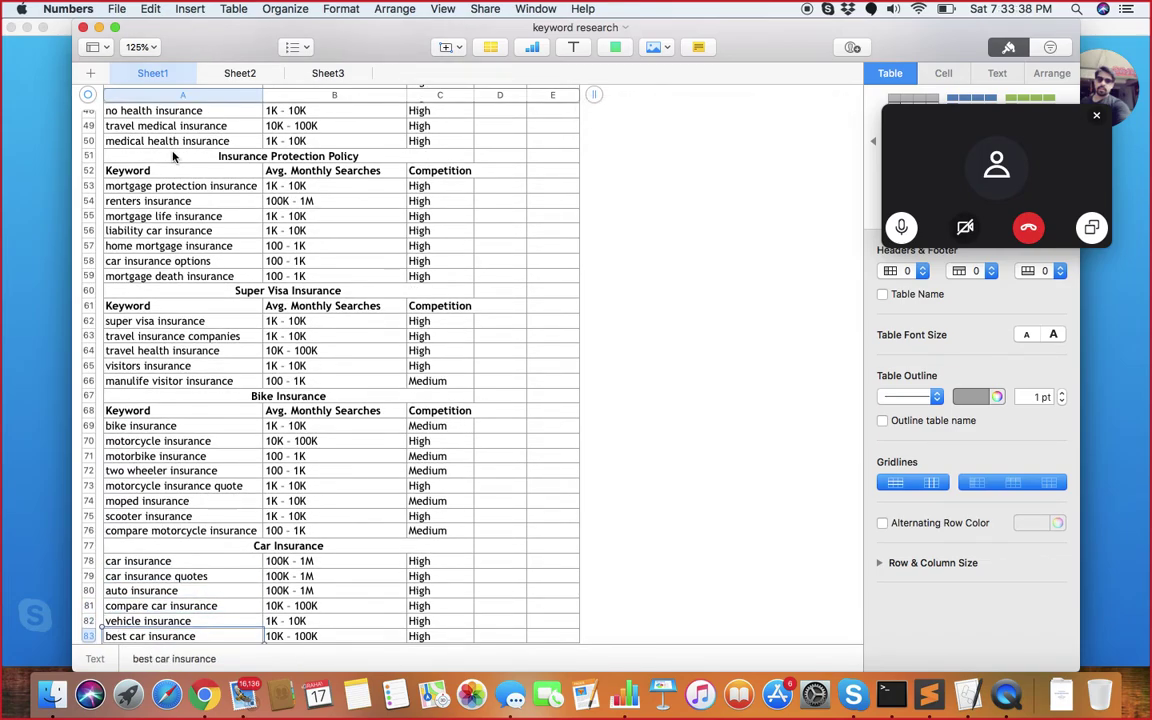
pyautogui.click(180, 366)
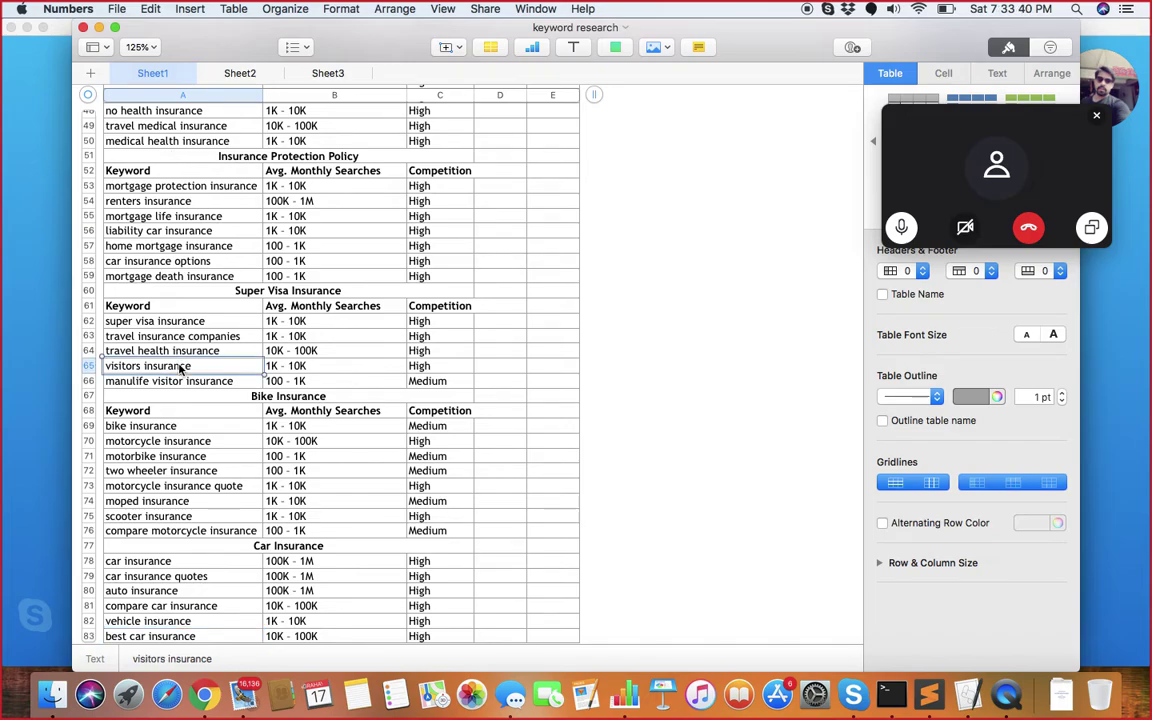
pyautogui.press('Up')
pyautogui.press('Up')
pyautogui.press('Up')
pyautogui.press('Up')
pyautogui.press('Up')
pyautogui.press('Up')
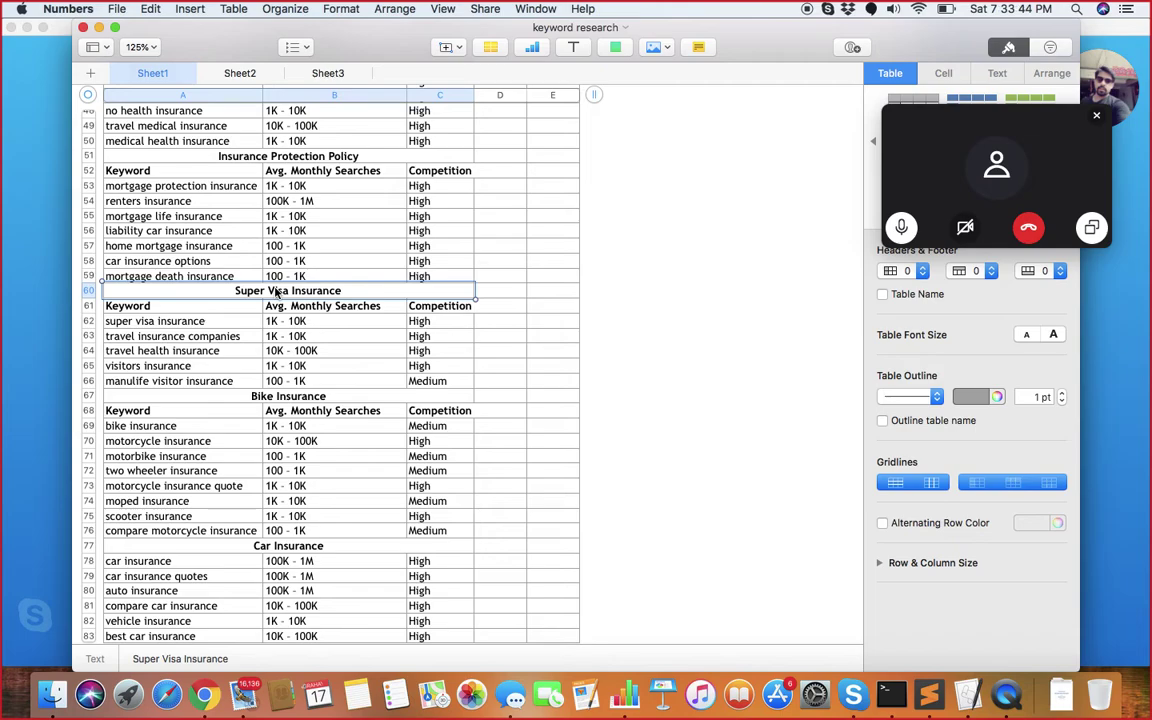
pyautogui.click(152, 321)
pyautogui.press('Down')
pyautogui.press('Down')
pyautogui.press('Down')
pyautogui.press('Down')
pyautogui.press('Down')
pyautogui.press('Down')
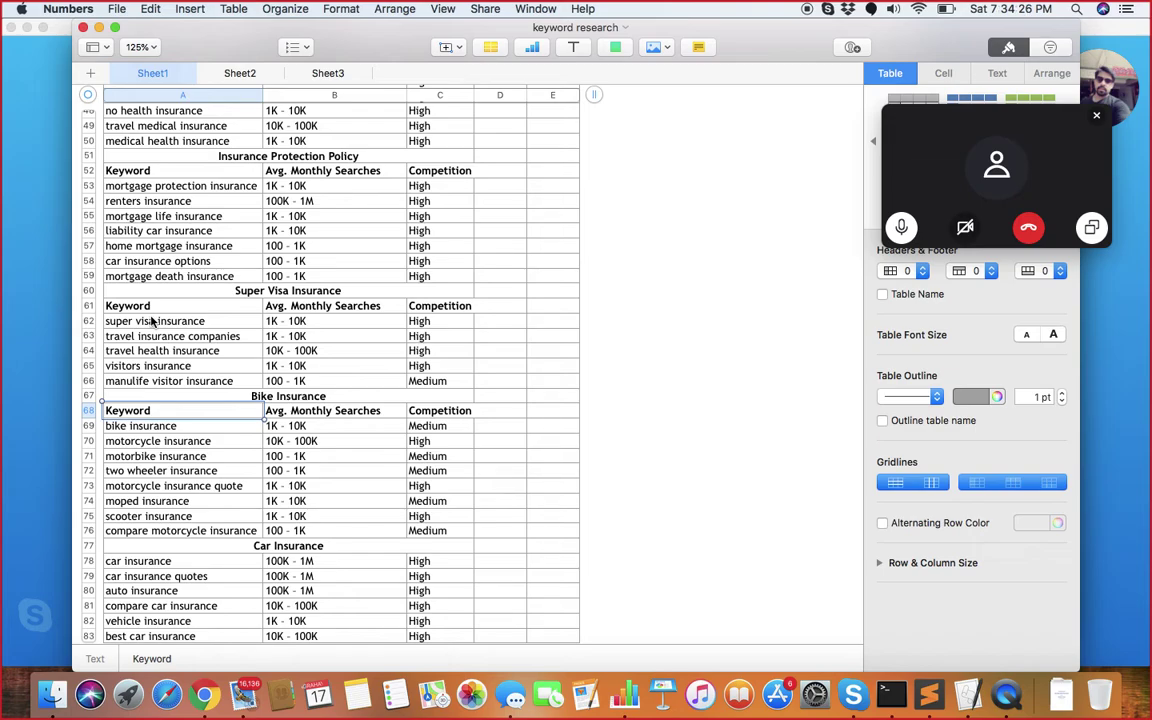
pyautogui.click(275, 430)
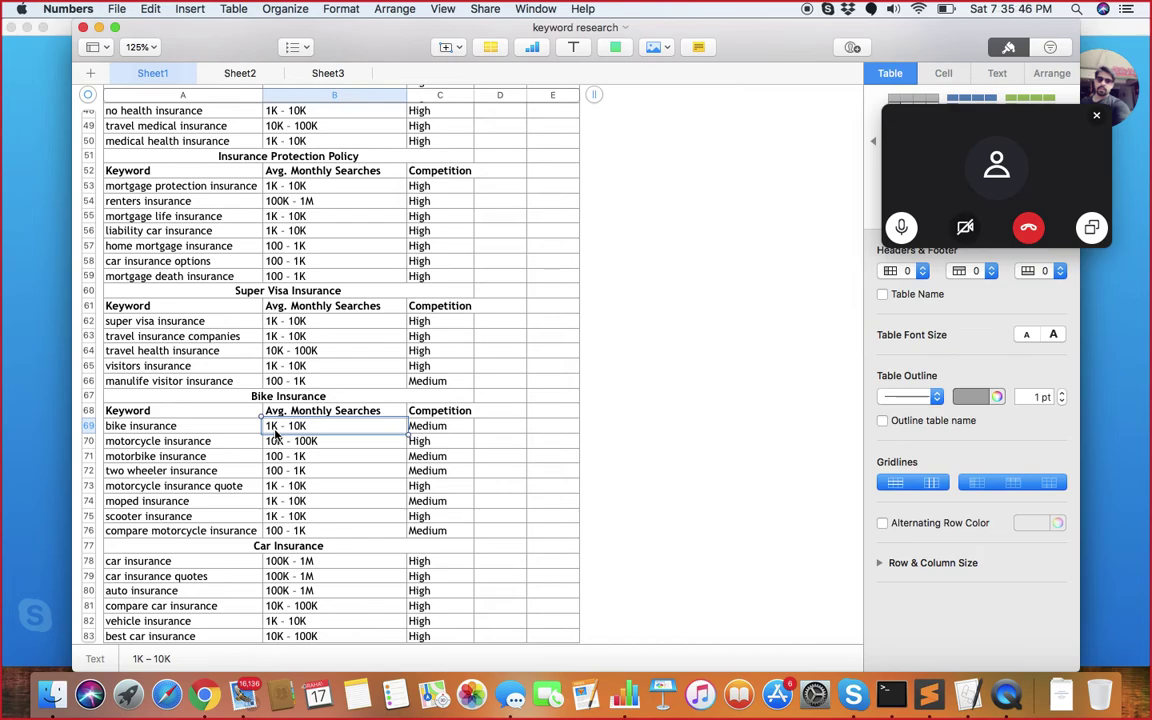
# Move up to the Bike Insurance heading in Numbers, then bring Chrome's Gmail preview back to the front.
pyautogui.press('Up')
pyautogui.press('Up')
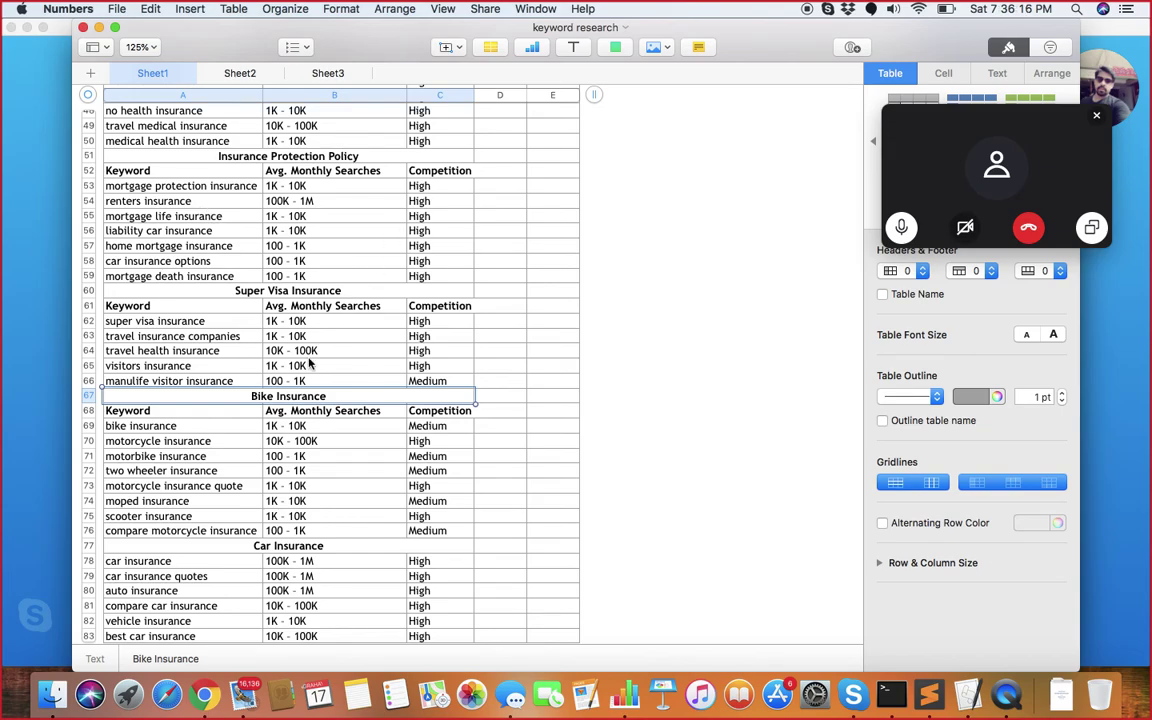
pyautogui.click(204, 693)
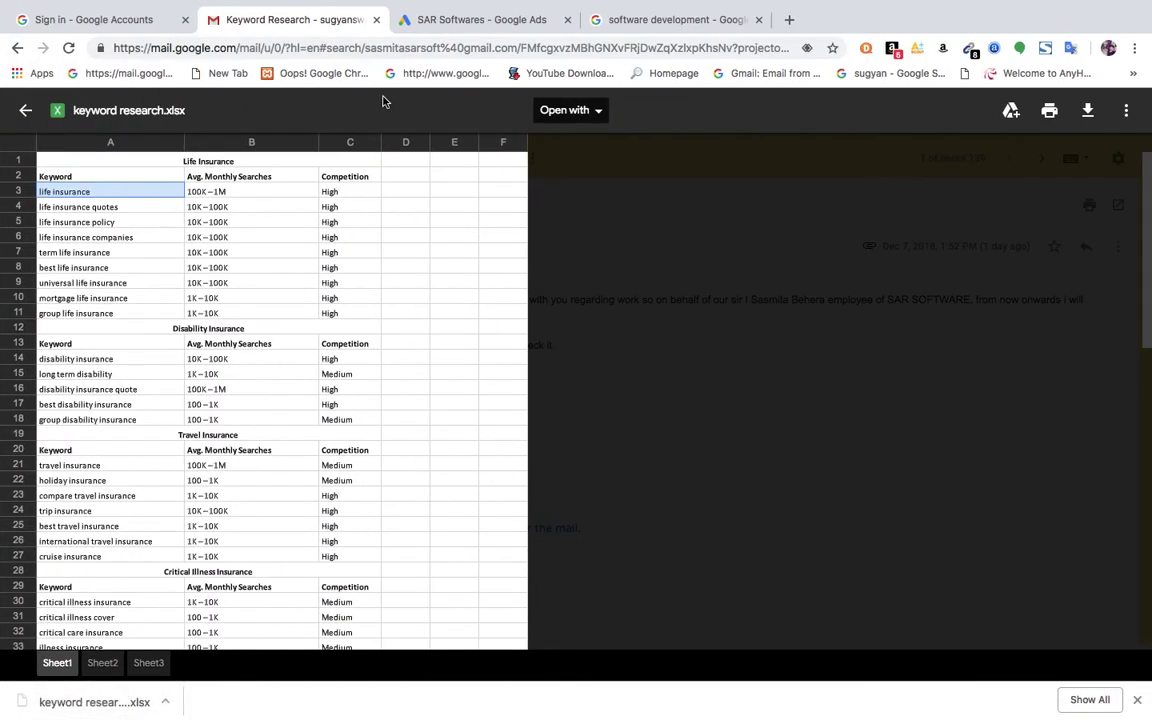
# Close the Google Ads keyword plan, choose 'Get search volume and forecasts', then return to Skype.
pyautogui.click(474, 20)
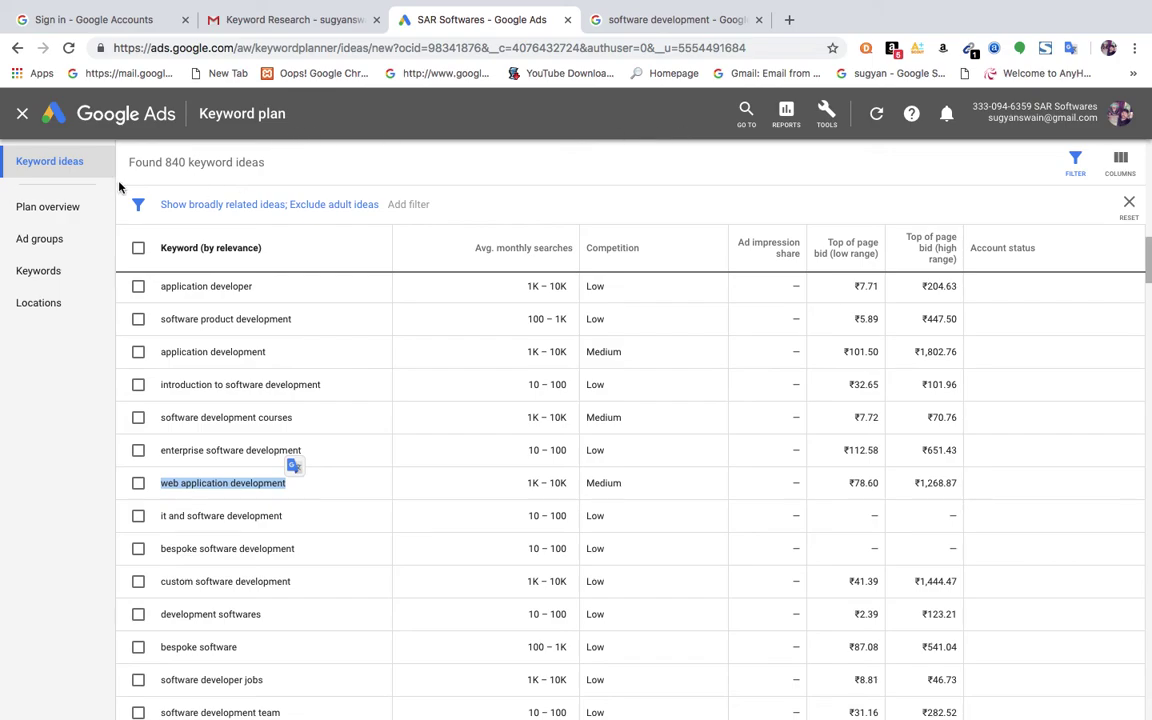
pyautogui.click(24, 115)
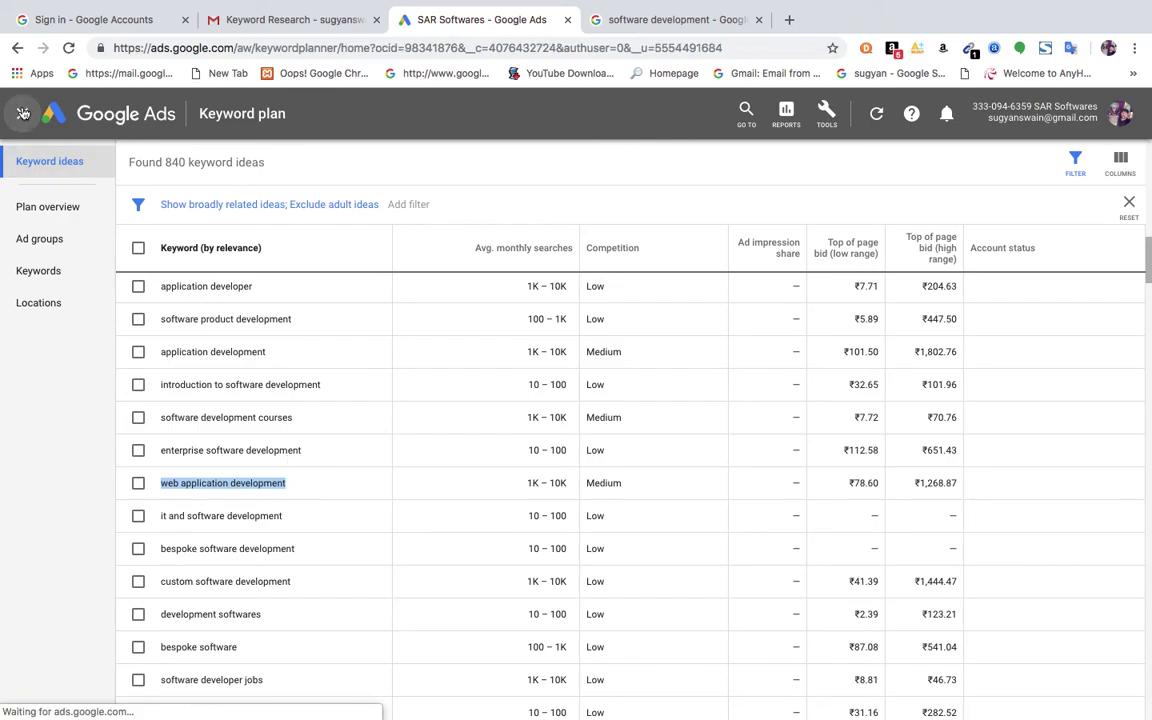
pyautogui.click(742, 275)
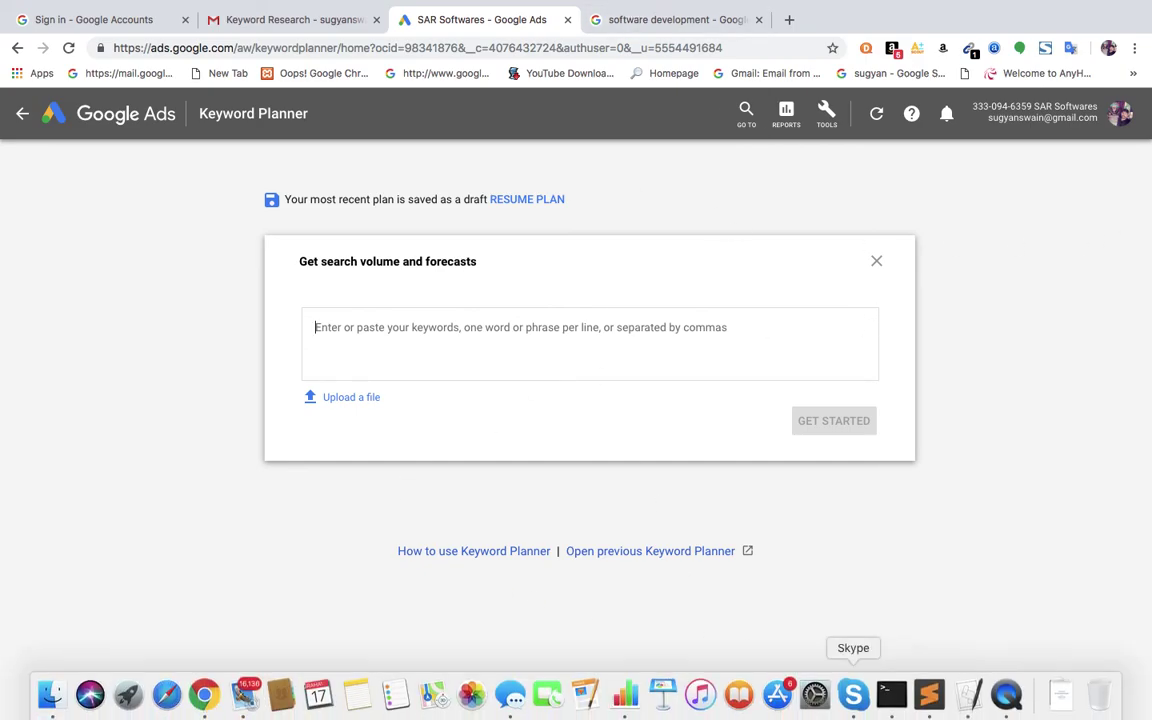
pyautogui.click(853, 700)
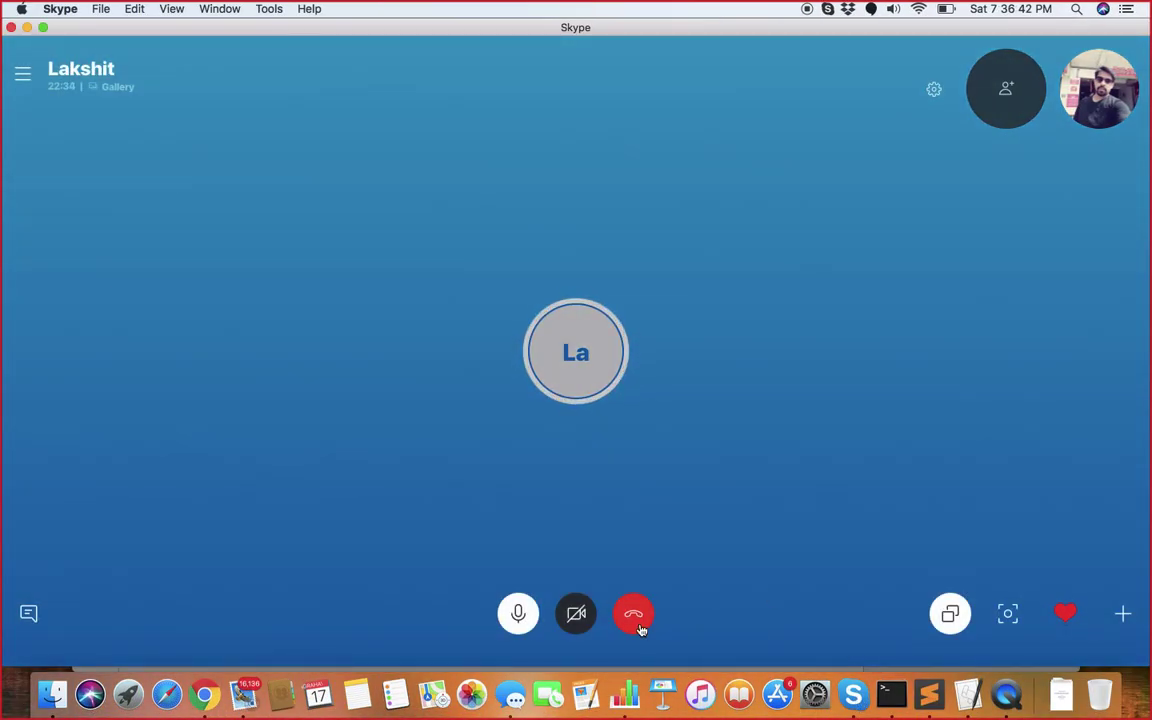